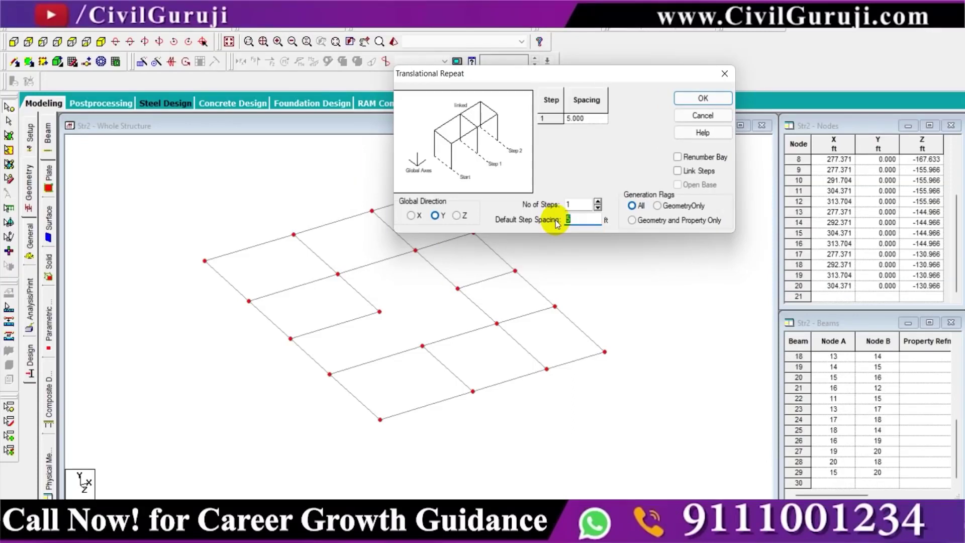
# - Repeat the selected nodes one step along Y at -5 ft with linked steps to create the columns below the grid
pyautogui.write('-5')
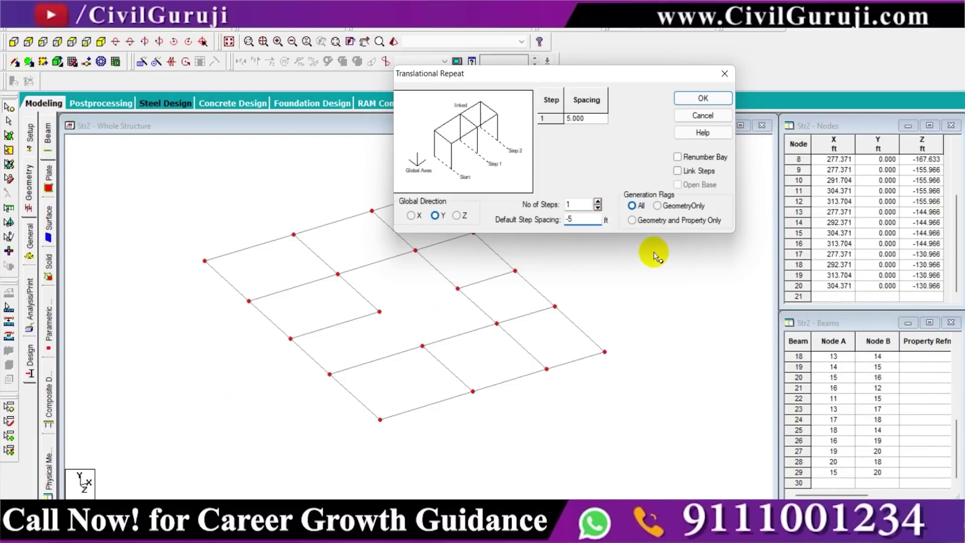
pyautogui.click(681, 171)
pyautogui.click(702, 98)
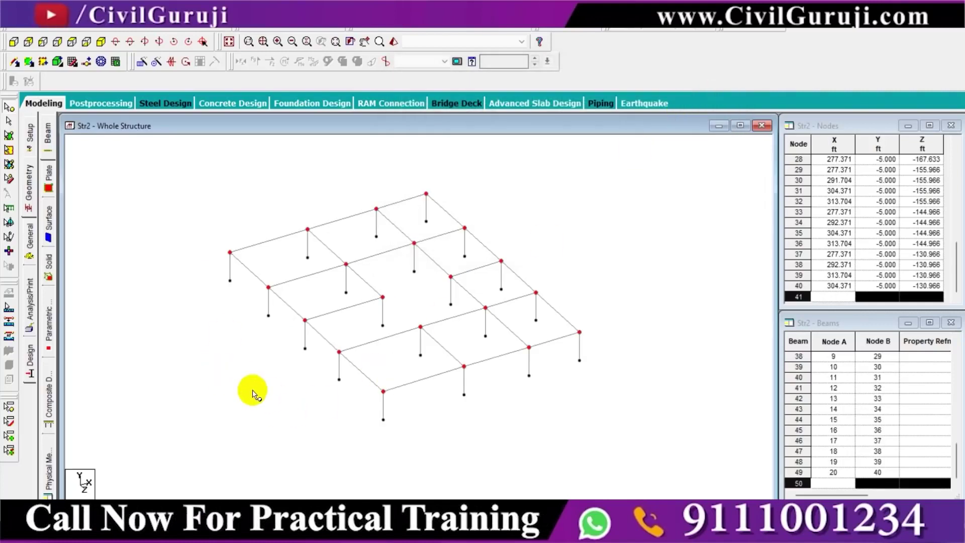
# - Repeat the selected grid nodes two steps along Y at 11 ft spacing with linked steps, and clear the selection
pyautogui.moveTo(244, 345); pyautogui.dragTo(285, 368, button='middle')
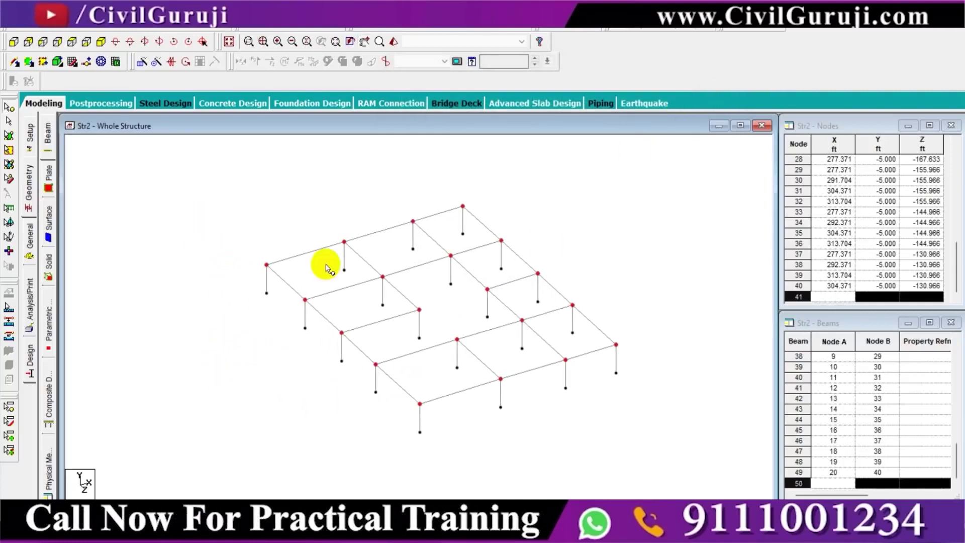
pyautogui.click(140, 64)
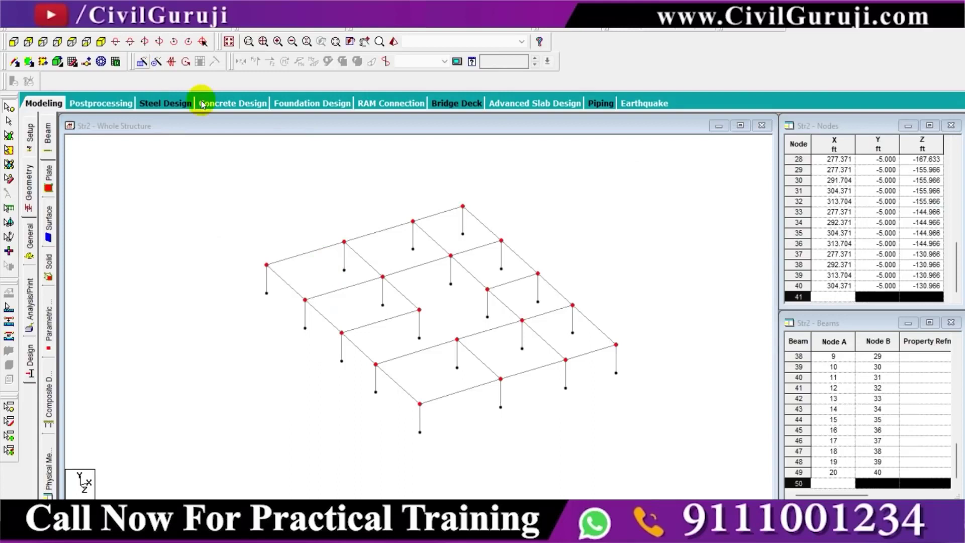
pyautogui.moveTo(397, 201); pyautogui.dragTo(496, 79)
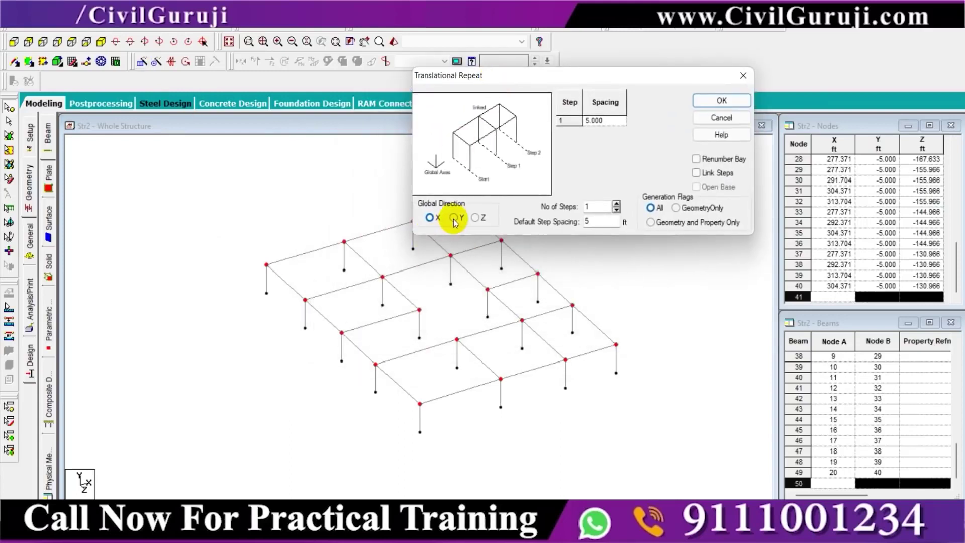
pyautogui.click(454, 217)
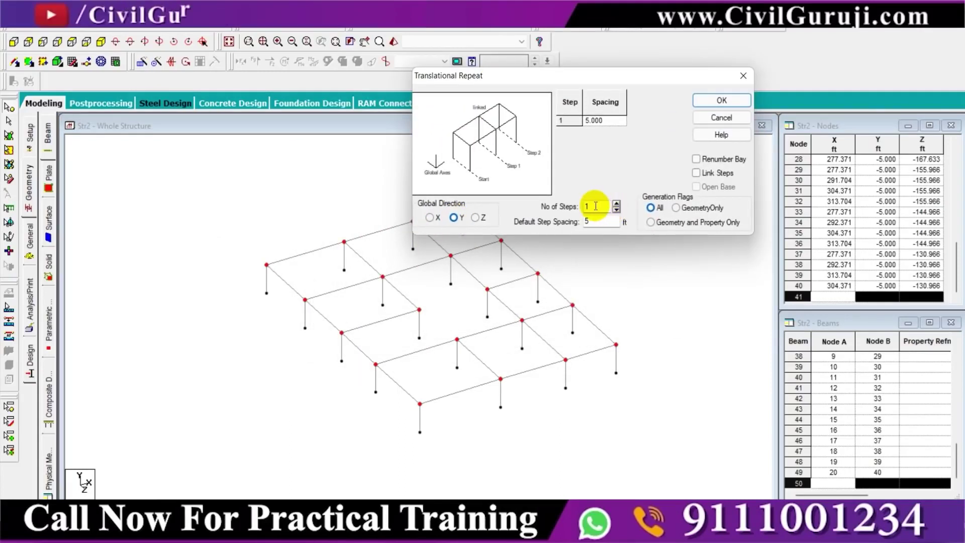
pyautogui.press('BackSpace')
pyautogui.write('2')
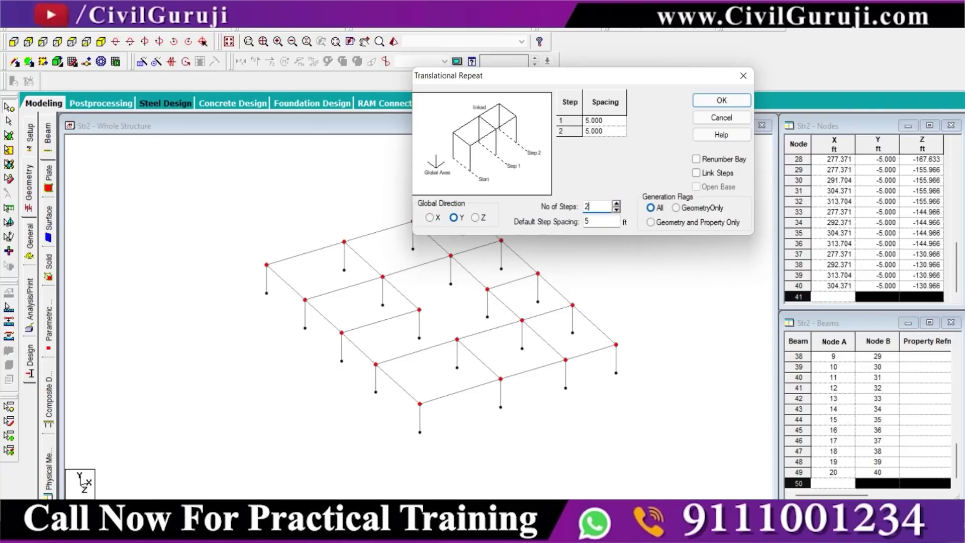
pyautogui.press('Tab')
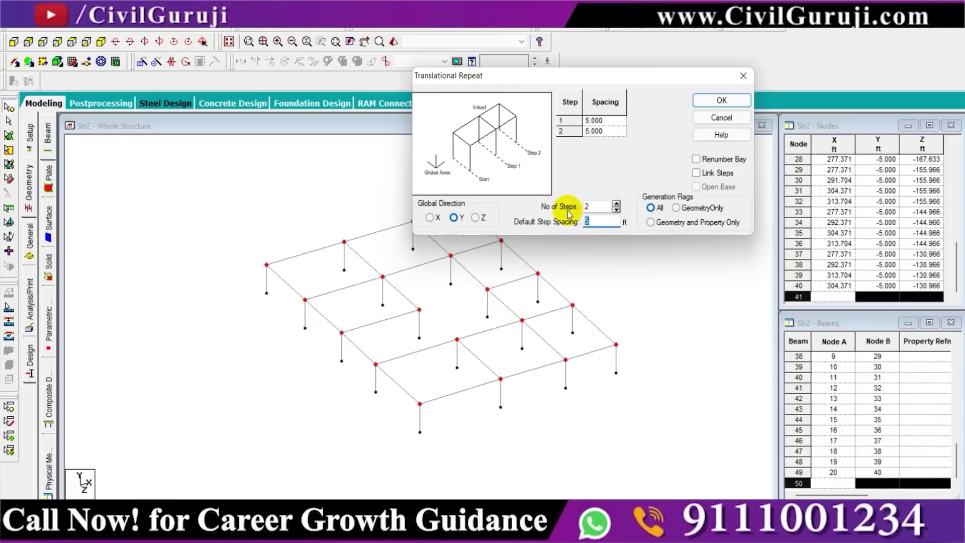
pyautogui.write('11')
pyautogui.click(696, 173)
pyautogui.click(730, 98)
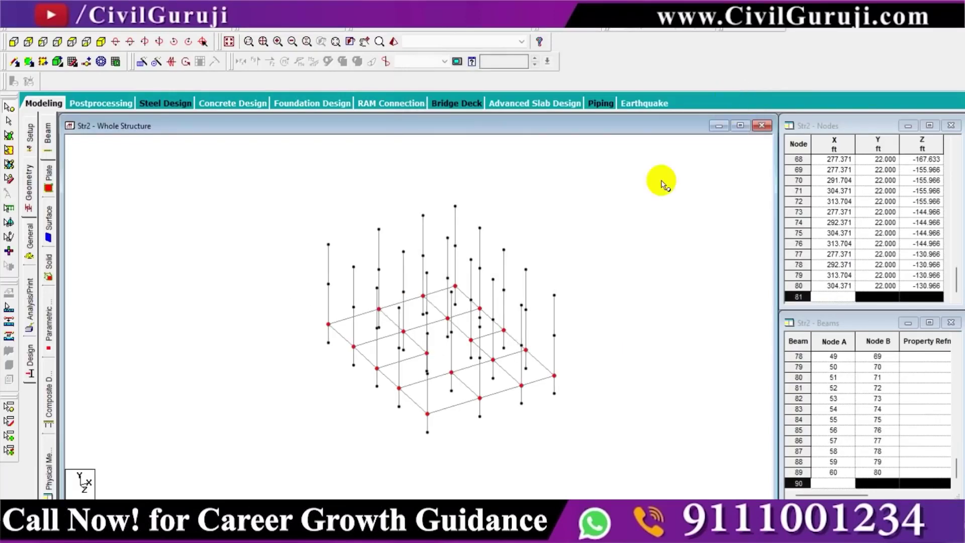
pyautogui.scroll(2, 286, 337)
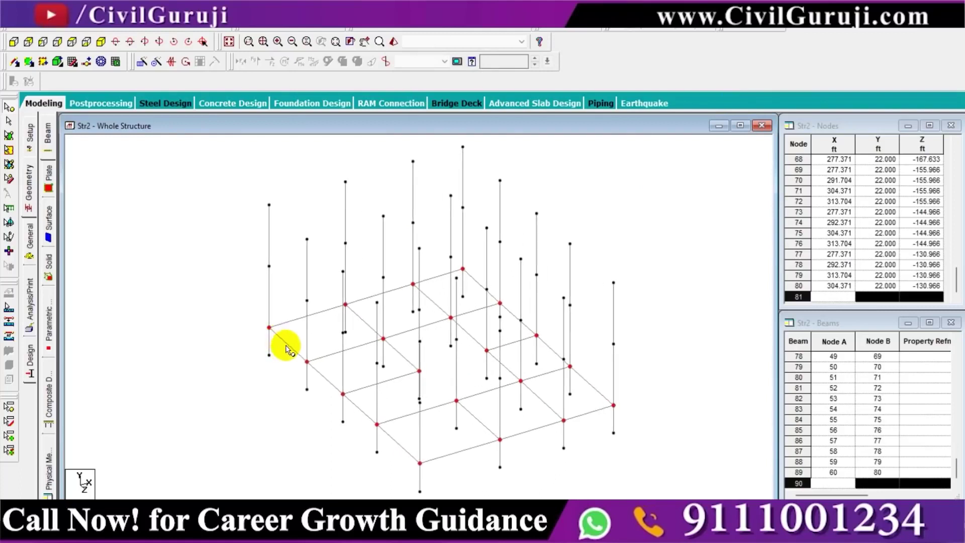
pyautogui.scroll(-2, 284, 348)
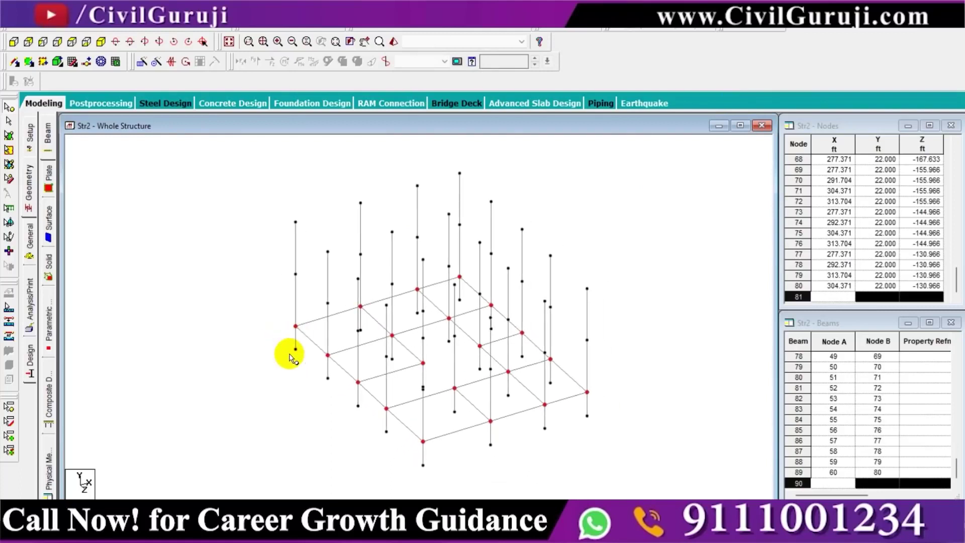
pyautogui.click(180, 253)
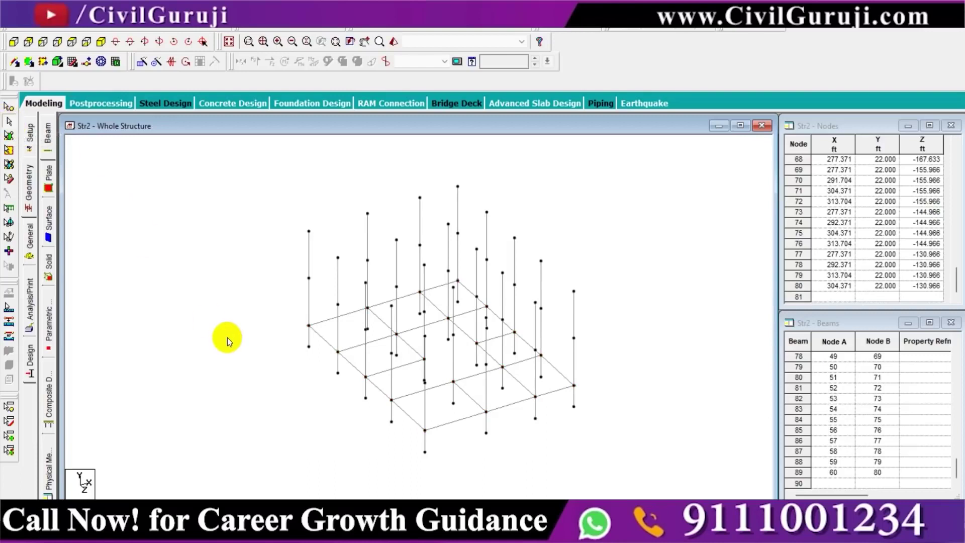
# - Select all horizontal beams at the Y = 0 level and repeat them two steps along Y at 11 ft spacing, without linking
pyautogui.click(14, 41)
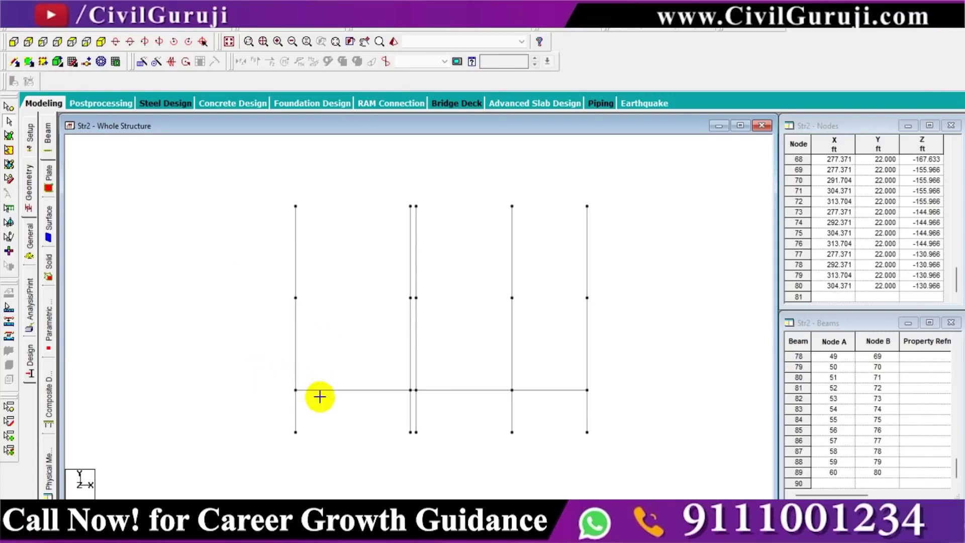
pyautogui.moveTo(259, 372); pyautogui.dragTo(636, 403)
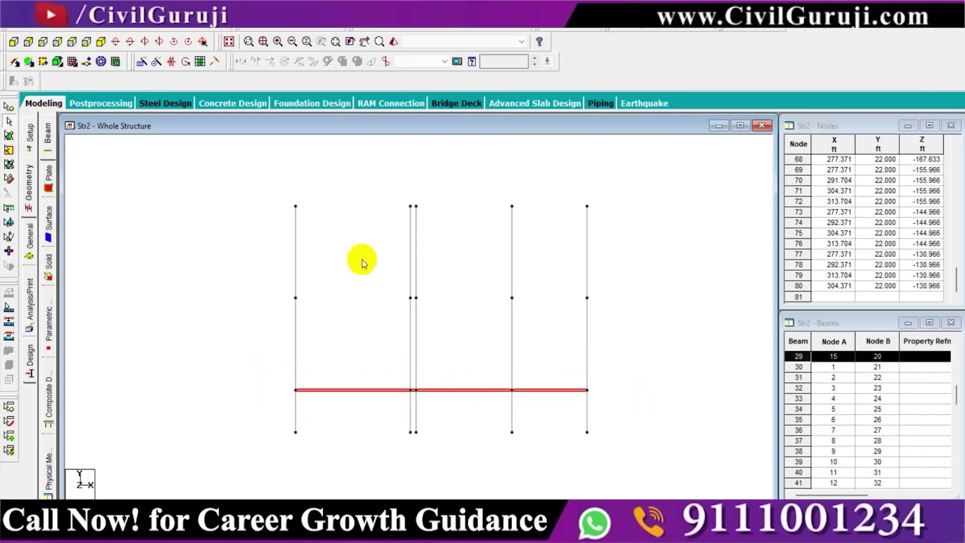
pyautogui.click(104, 42)
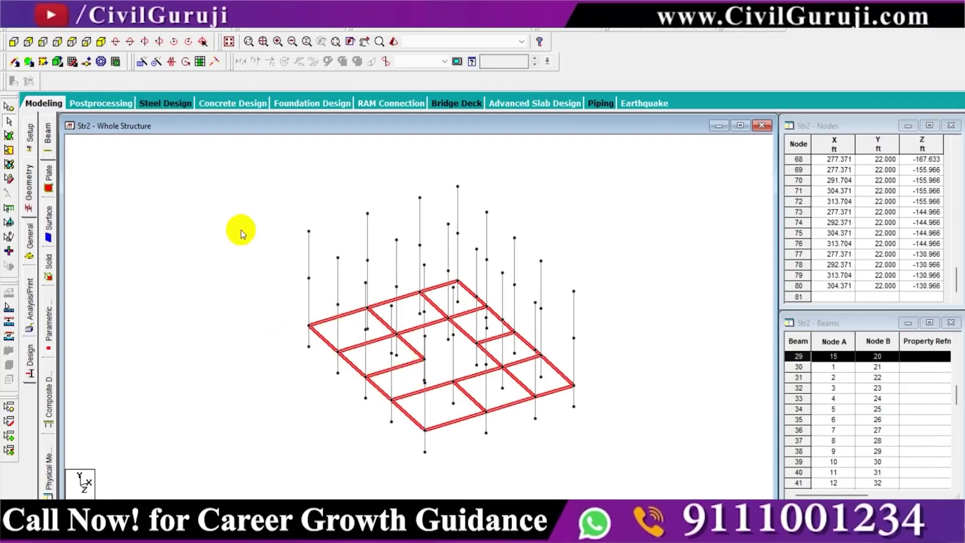
pyautogui.click(142, 61)
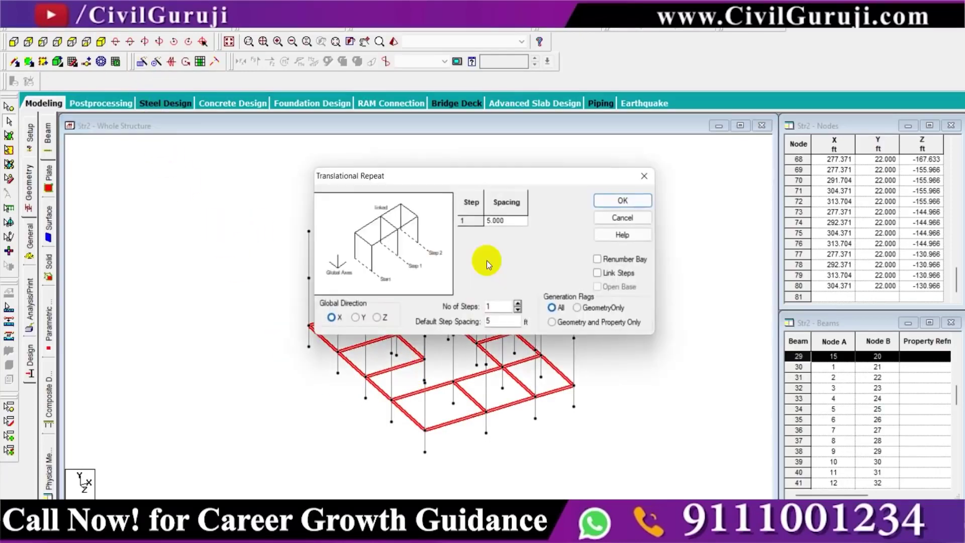
pyautogui.click(355, 318)
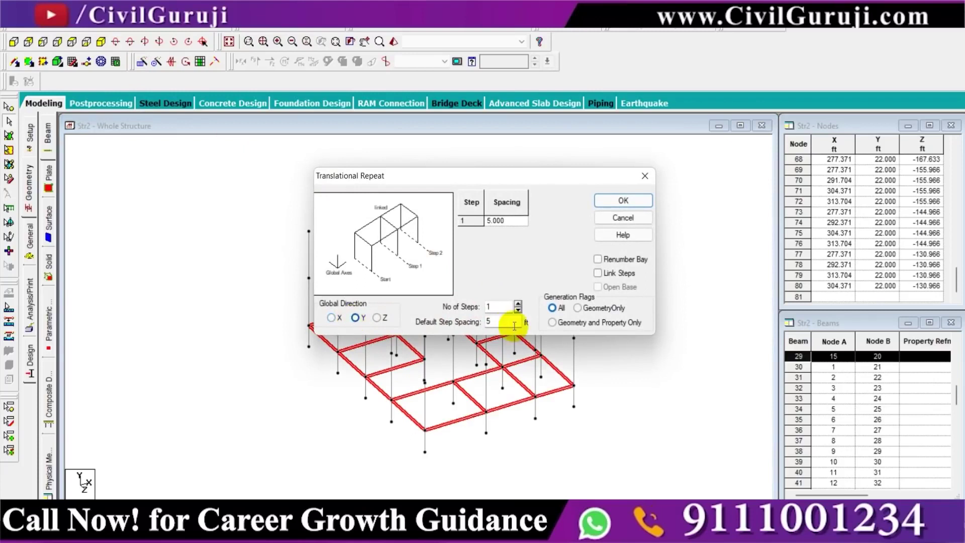
pyautogui.moveTo(498, 309); pyautogui.dragTo(481, 310)
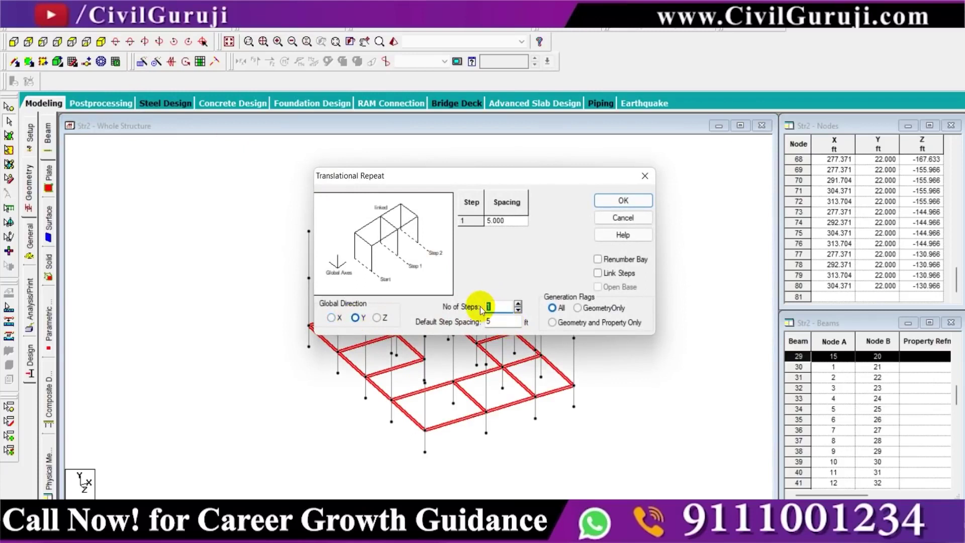
pyautogui.write('2')
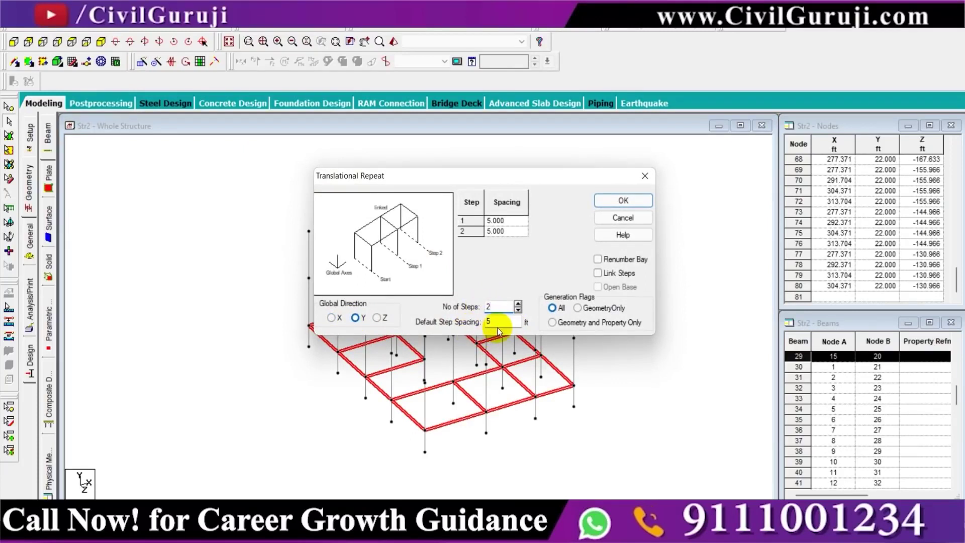
pyautogui.moveTo(438, 191); pyautogui.dragTo(493, 153)
pyautogui.press('Tab')
pyautogui.write('11')
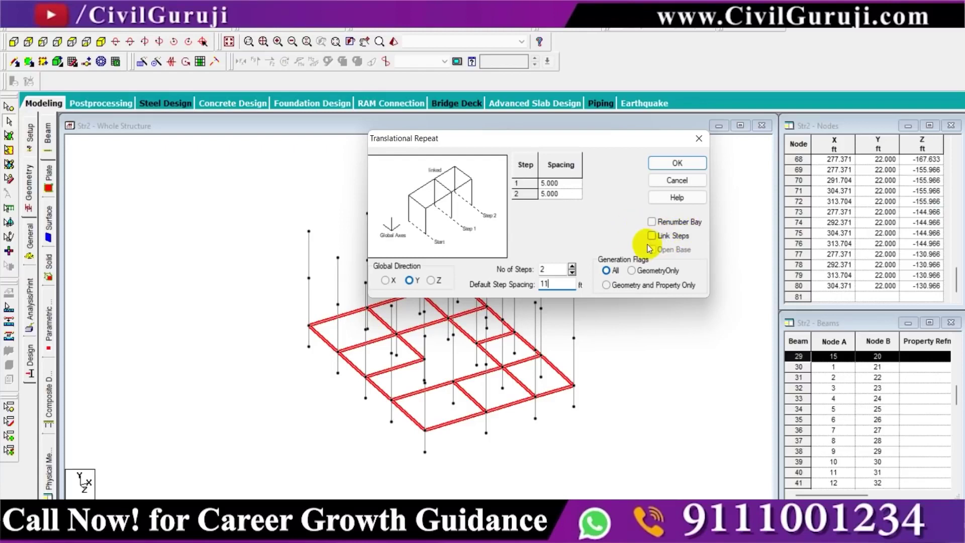
pyautogui.click(677, 163)
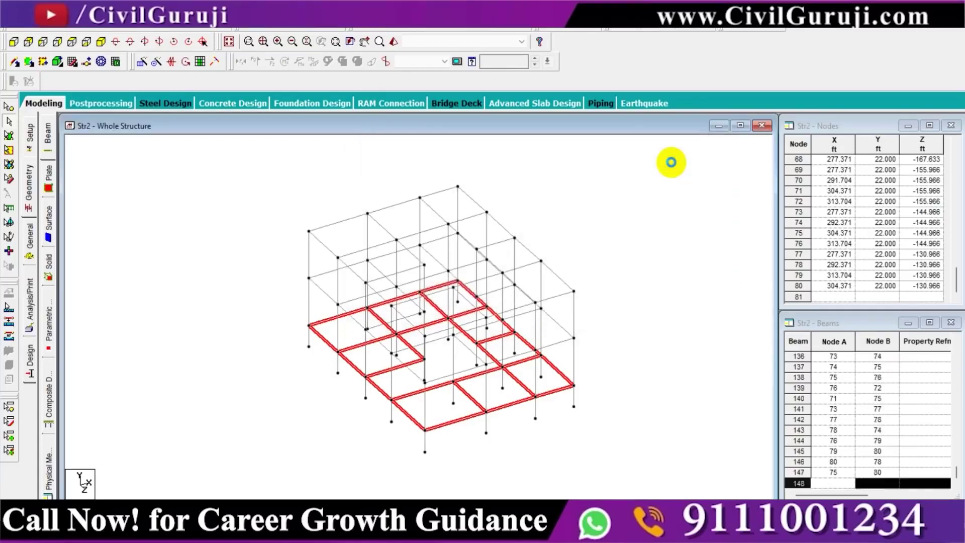
pyautogui.click(252, 261)
# - Examine the completed building frame from rotated, side, plan and isometric views
pyautogui.scroll(2, 321, 337)
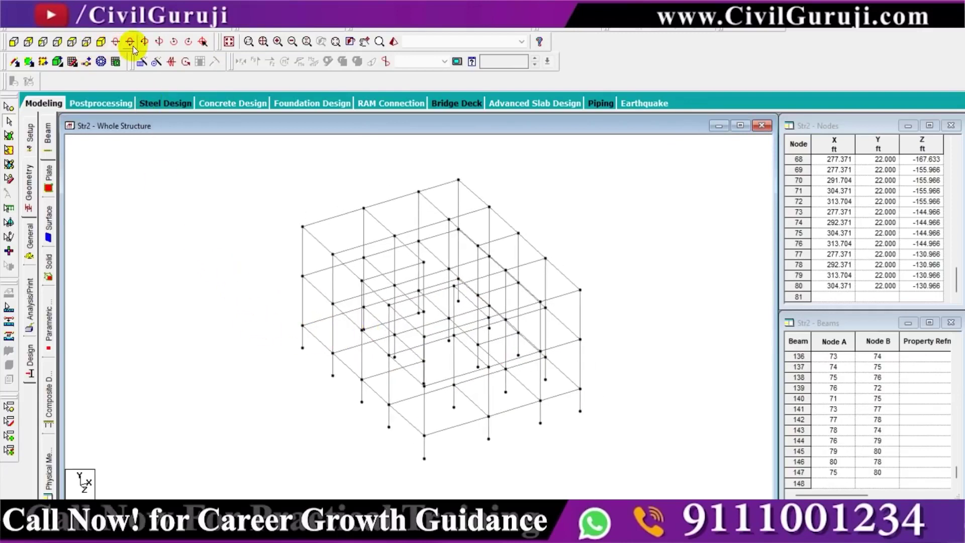
pyautogui.click(145, 43)
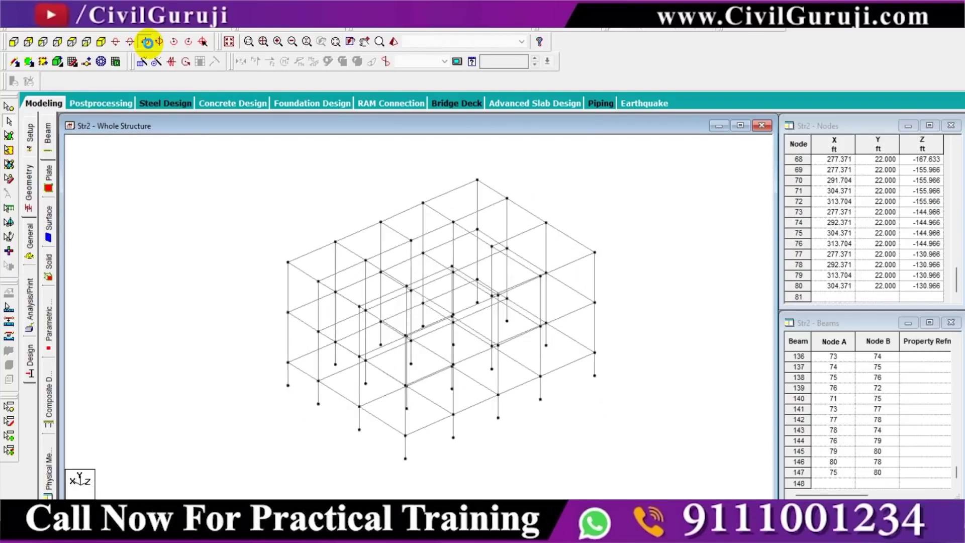
pyautogui.click(86, 42)
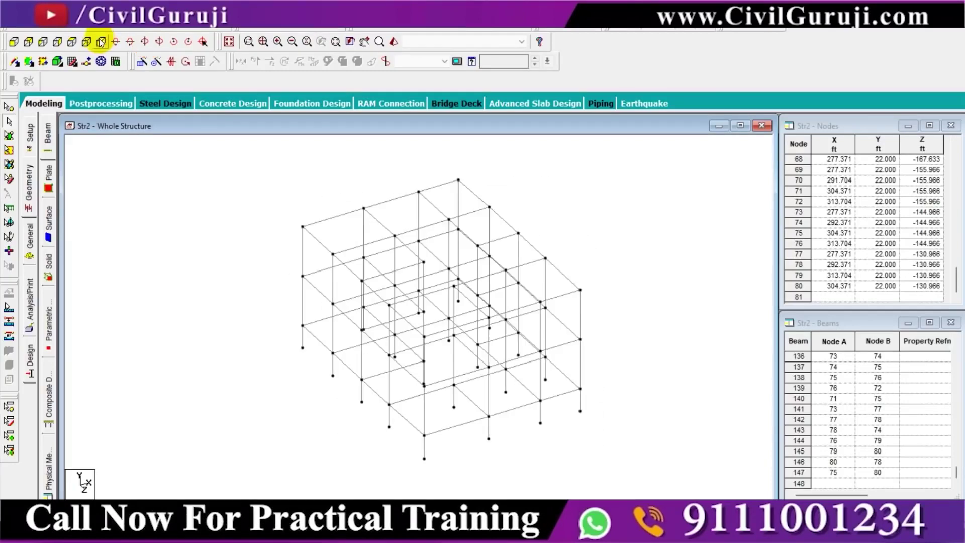
pyautogui.click(87, 45)
pyautogui.click(62, 45)
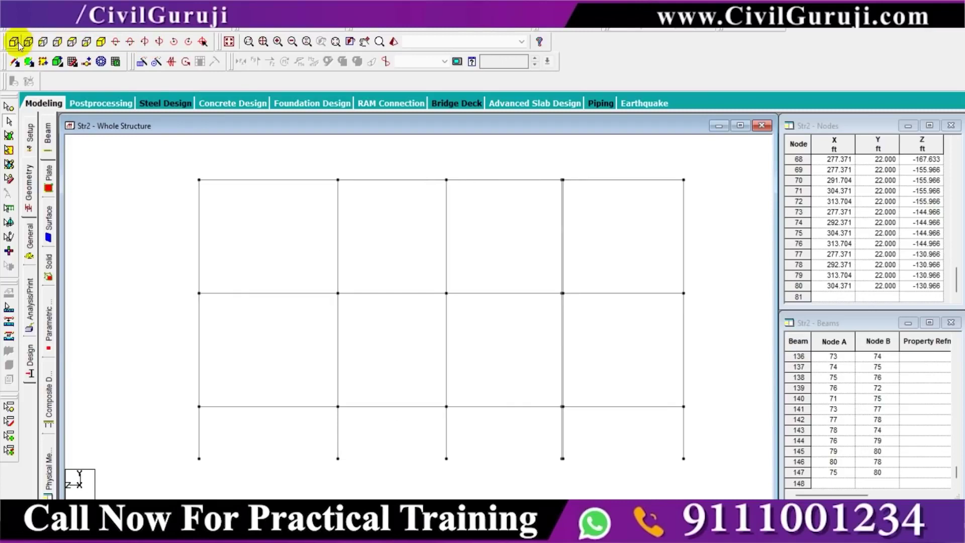
pyautogui.click(72, 41)
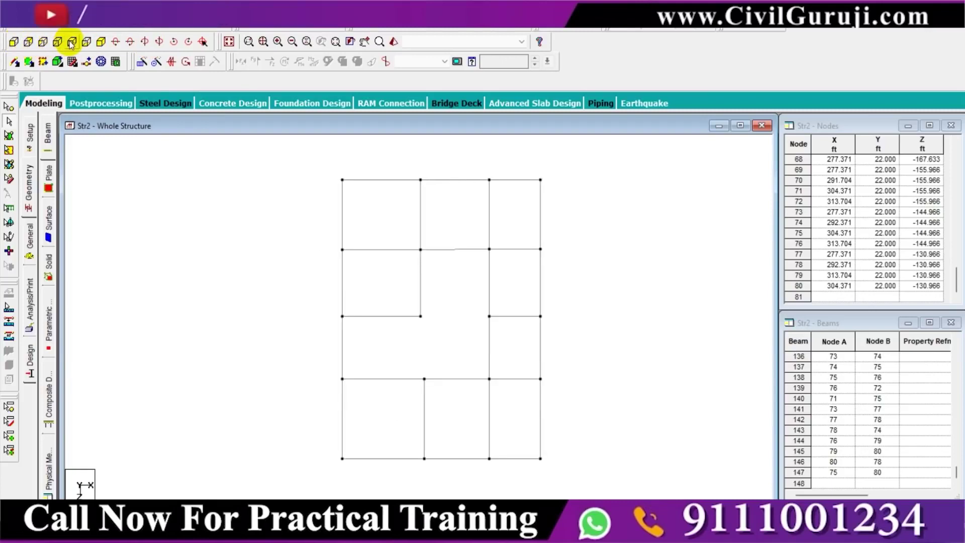
pyautogui.click(101, 42)
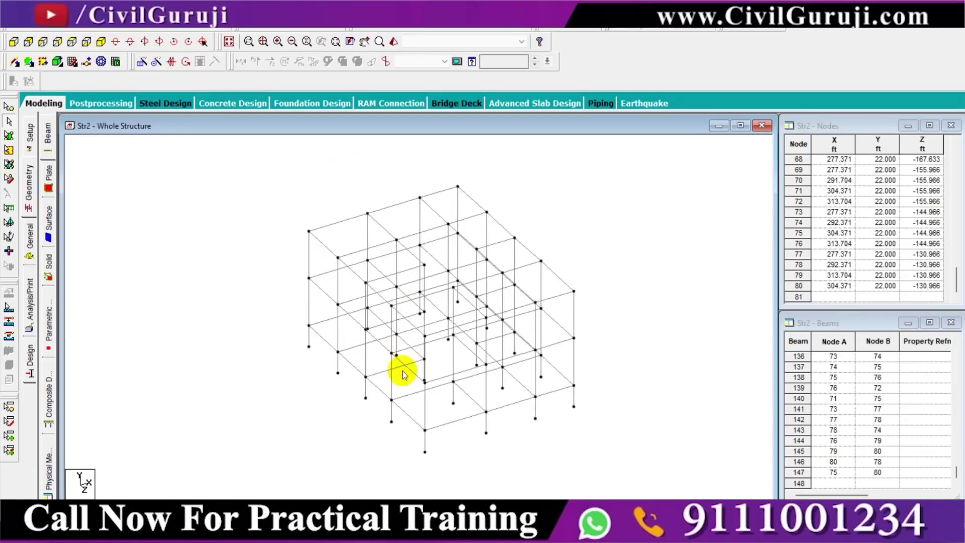
pyautogui.scroll(1, 302, 338)
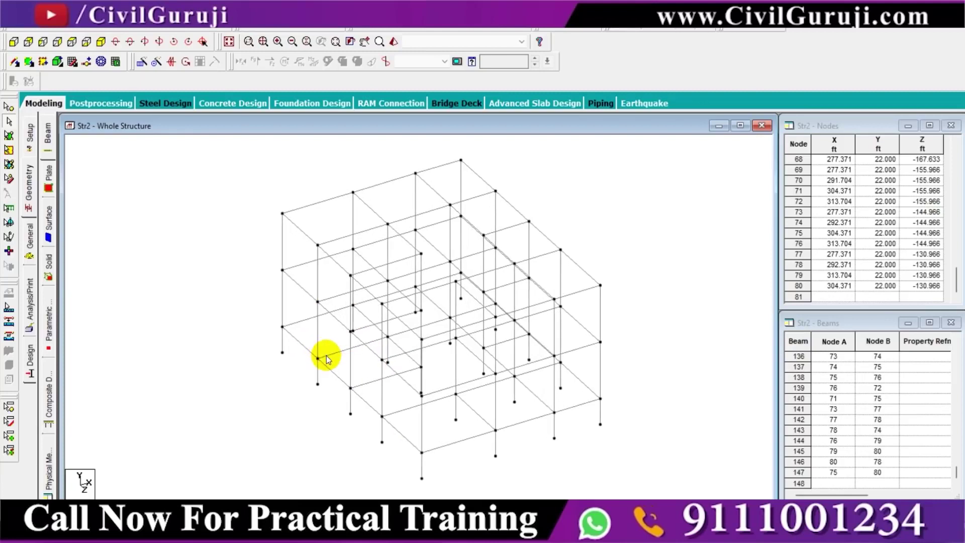
pyautogui.scroll(-1, 351, 394)
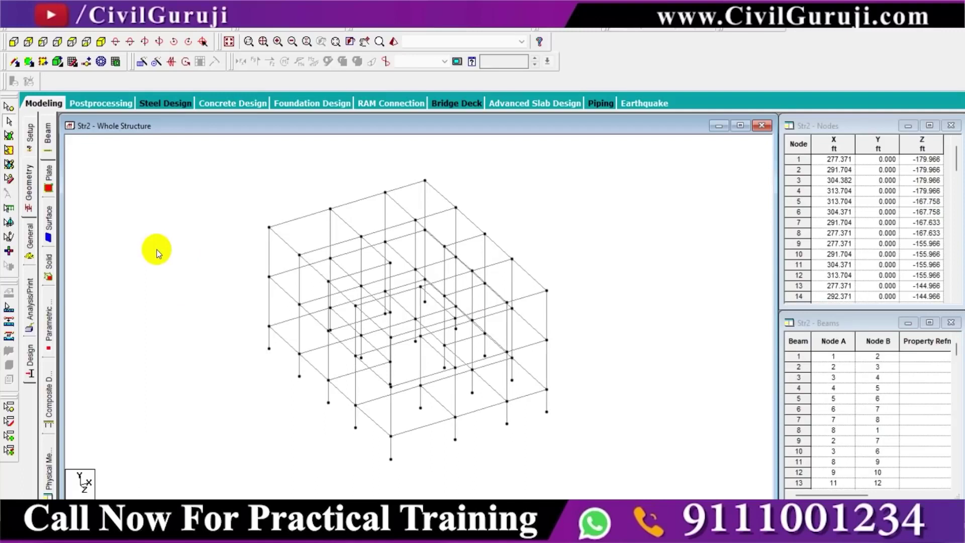
# - Set the current input length unit to Meter, keeping KiloNewton as the force unit
pyautogui.click(78, 21)
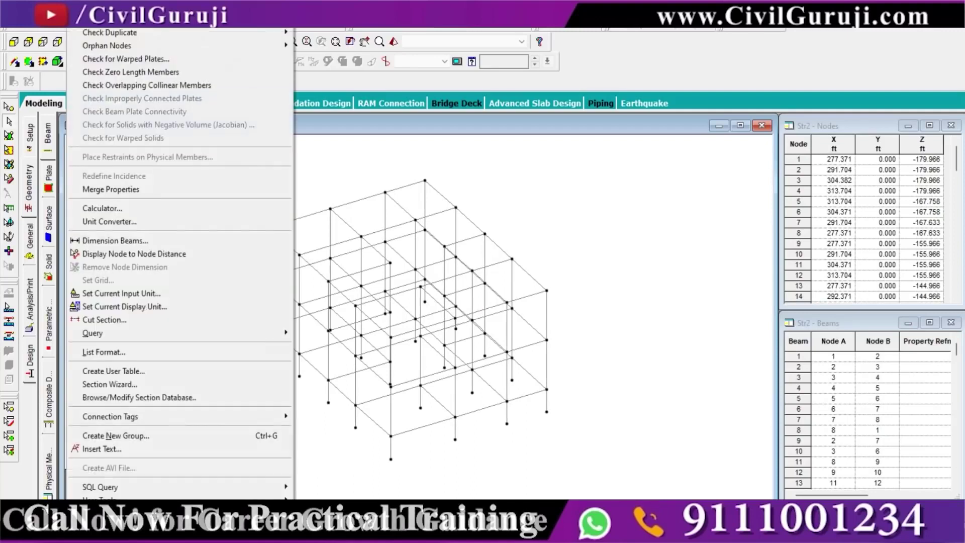
pyautogui.click(125, 296)
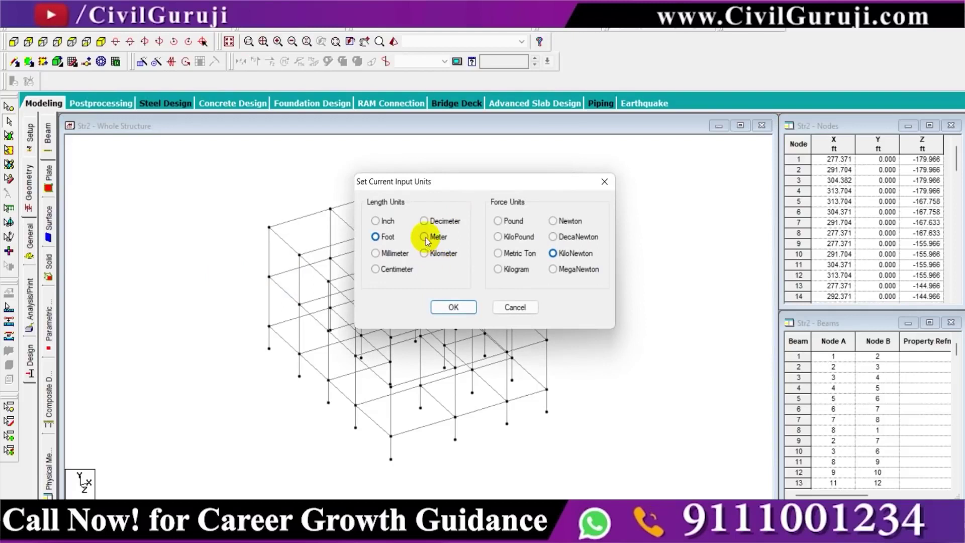
pyautogui.click(426, 238)
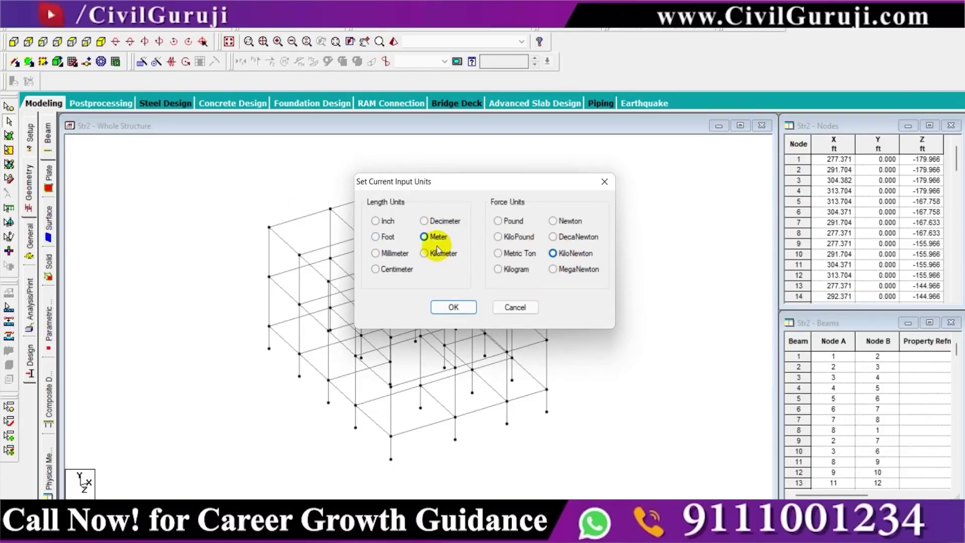
pyautogui.click(453, 307)
# - Open the section property settings and single out a roof edge beam and the corner column below it, leaving nothing selected
pyautogui.click(29, 235)
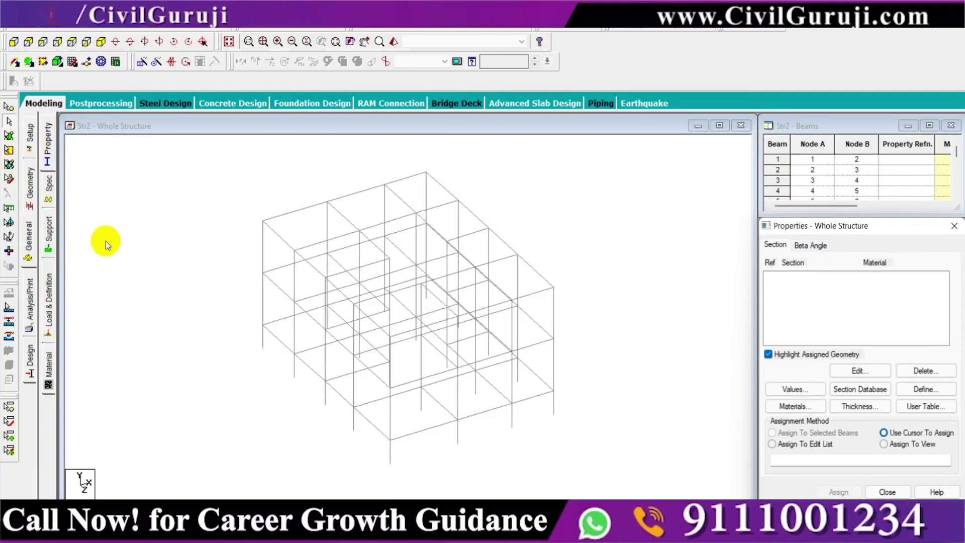
pyautogui.click(527, 295)
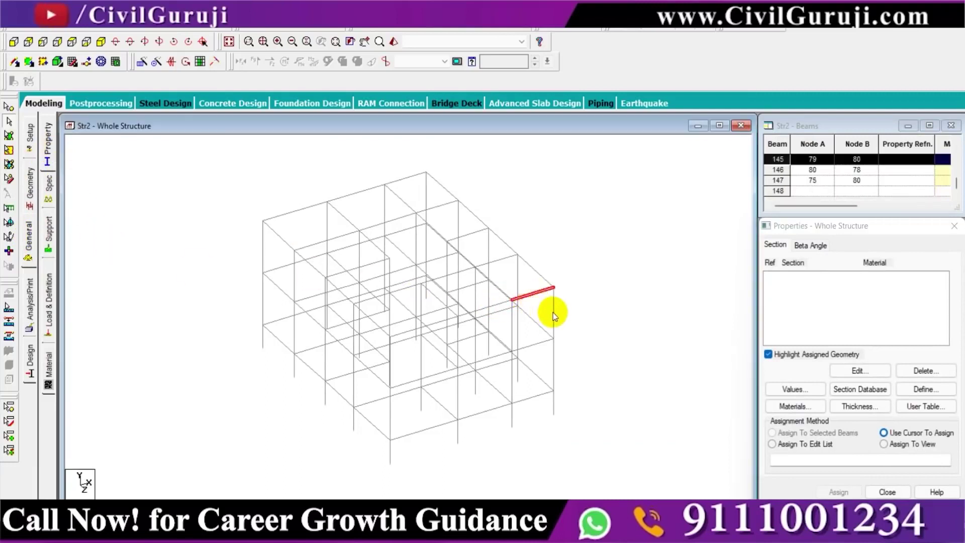
pyautogui.click(553, 312)
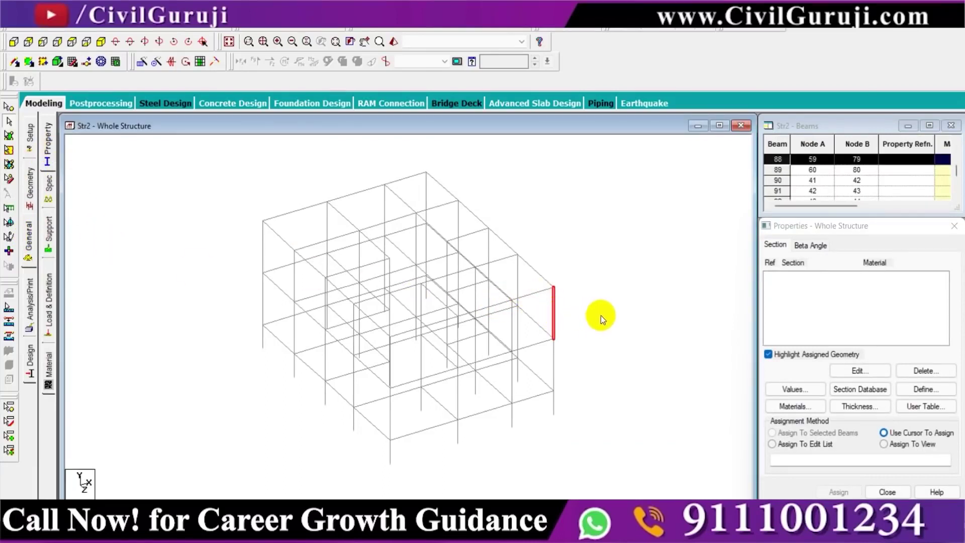
pyautogui.click(602, 315)
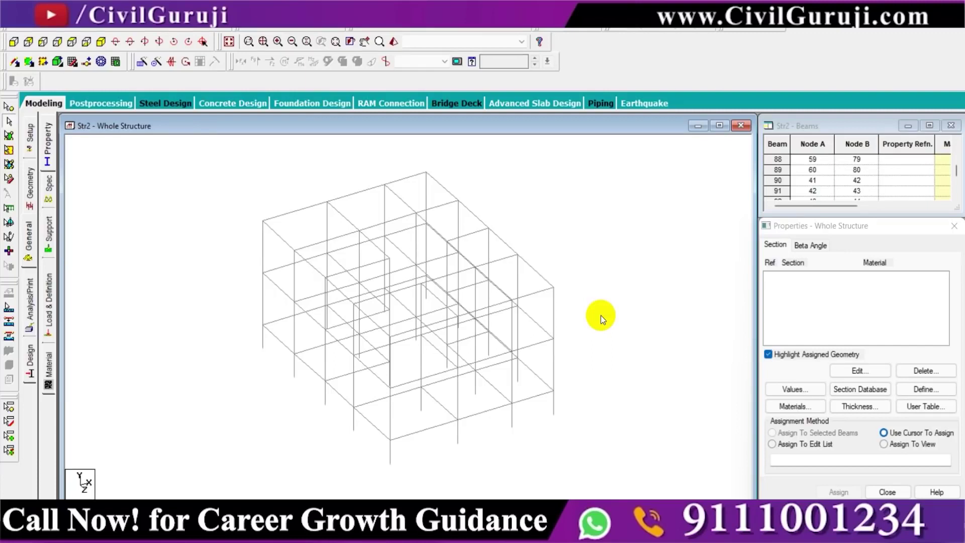
# - Define two rectangular concrete sections, each with YD 0.3 m and ZD 0.23 m
pyautogui.click(917, 390)
pyautogui.click(316, 157)
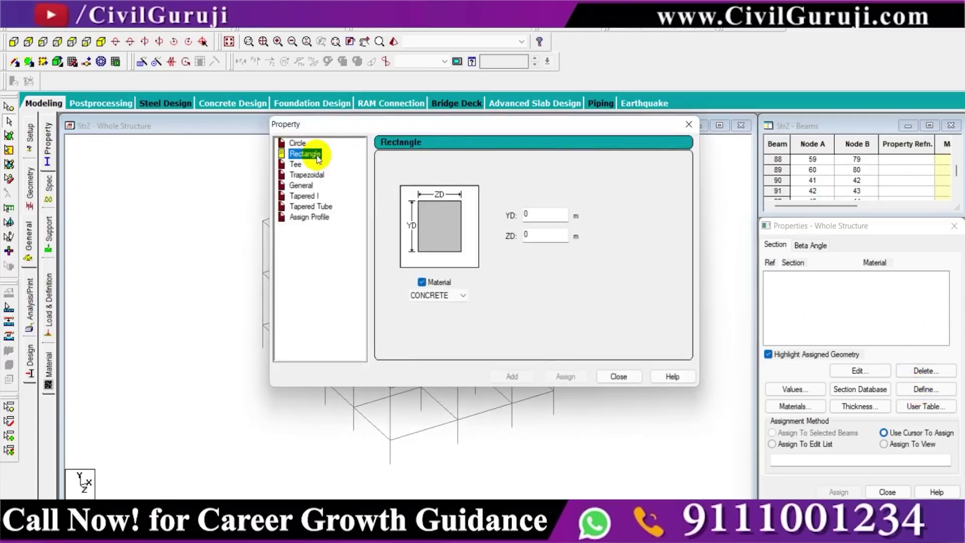
pyautogui.moveTo(354, 120); pyautogui.dragTo(494, 127)
pyautogui.doubleClick(669, 221)
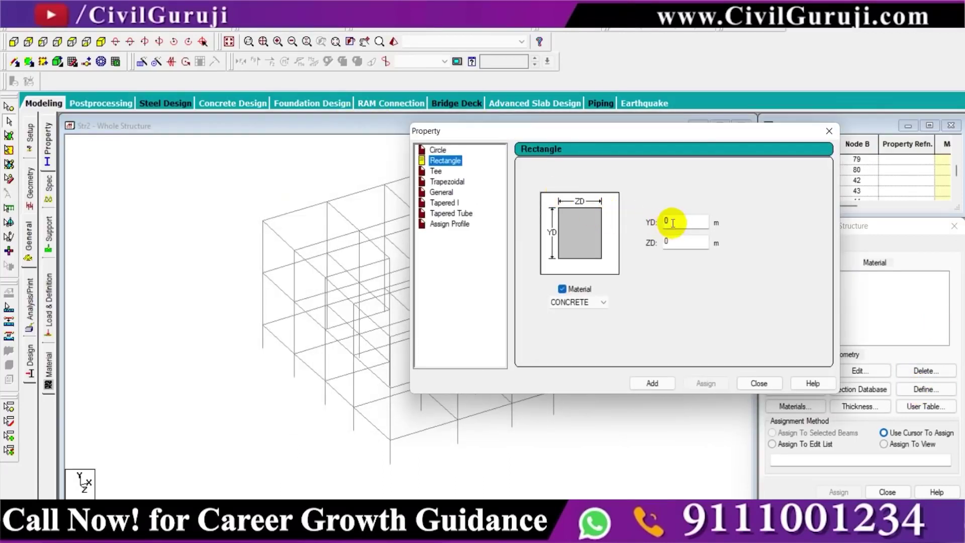
pyautogui.write('0.3')
pyautogui.click(670, 241)
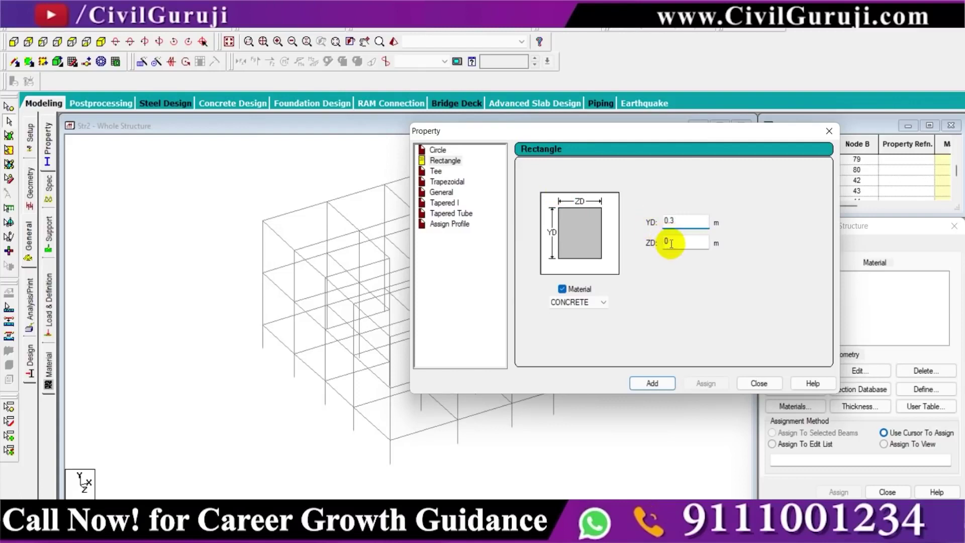
pyautogui.write('.23')
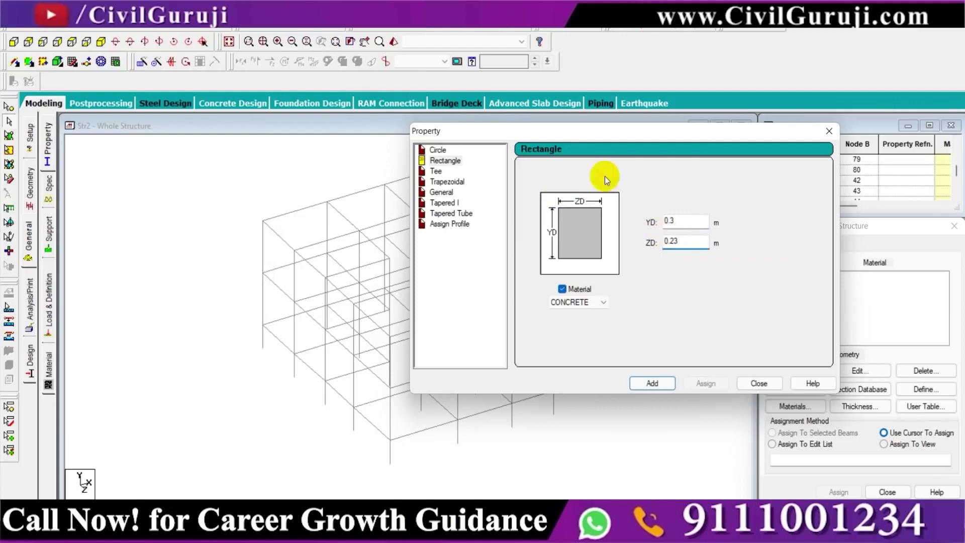
pyautogui.moveTo(599, 133); pyautogui.dragTo(571, 118)
pyautogui.click(623, 367)
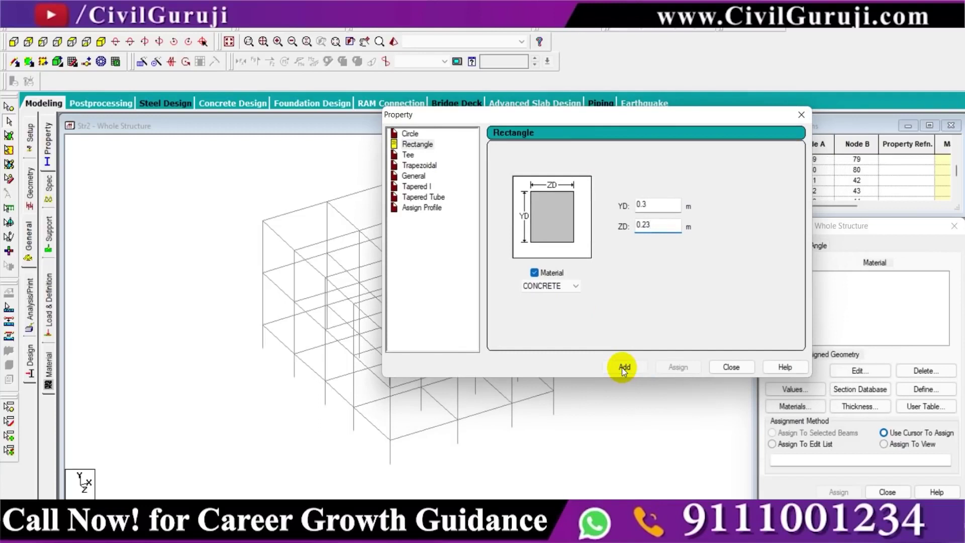
pyautogui.click(419, 145)
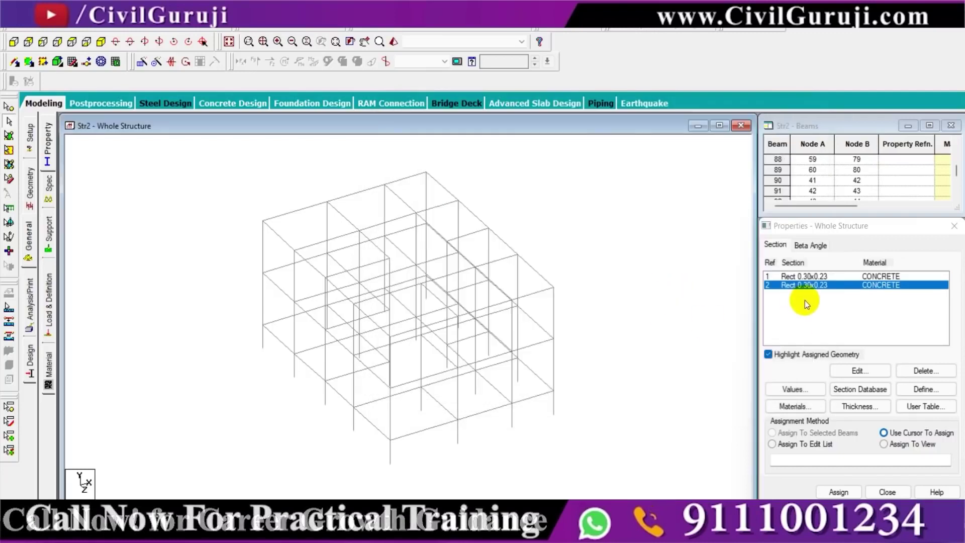
# - Assign the first 0.30x0.23 concrete section to all members parallel to Y and clear the selection
pyautogui.click(806, 277)
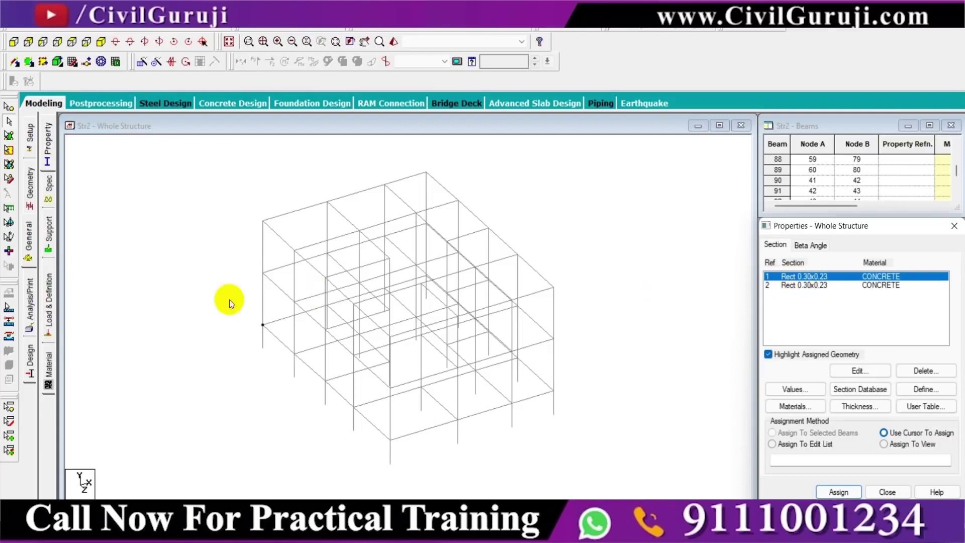
pyautogui.click(98, 23)
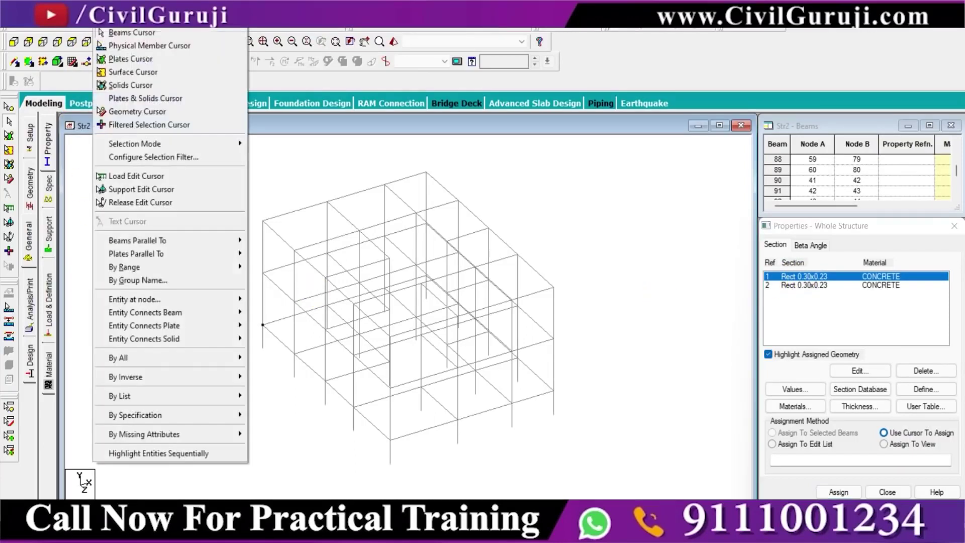
pyautogui.moveTo(213, 240)
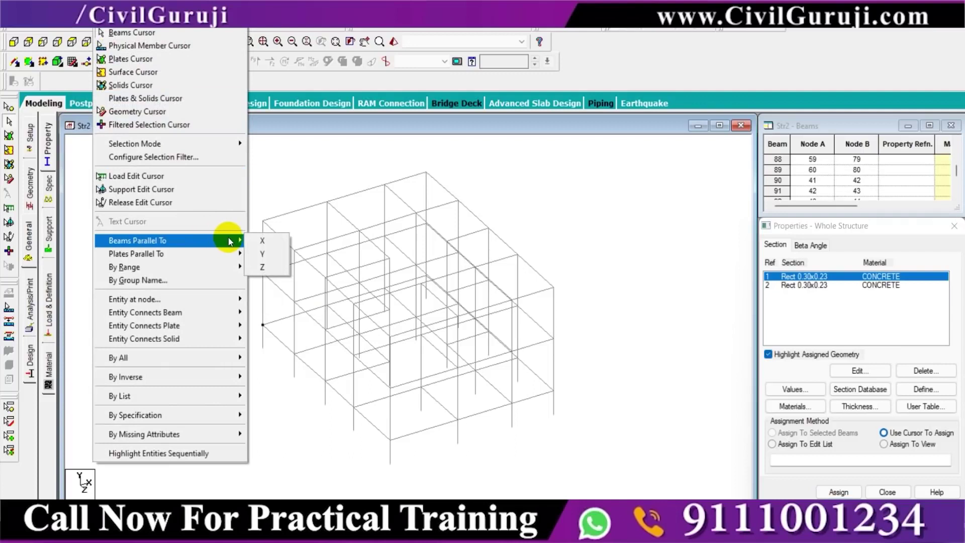
pyautogui.click(262, 253)
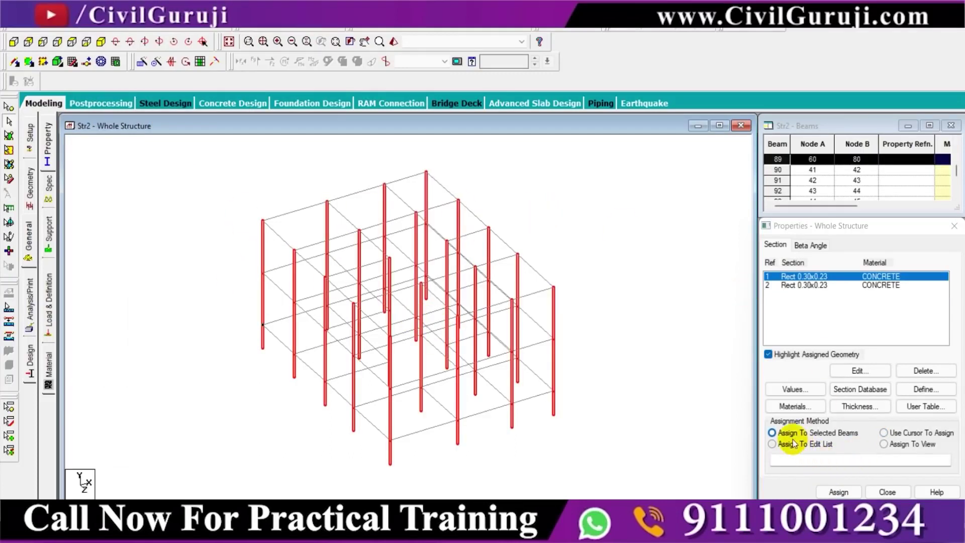
pyautogui.click(838, 492)
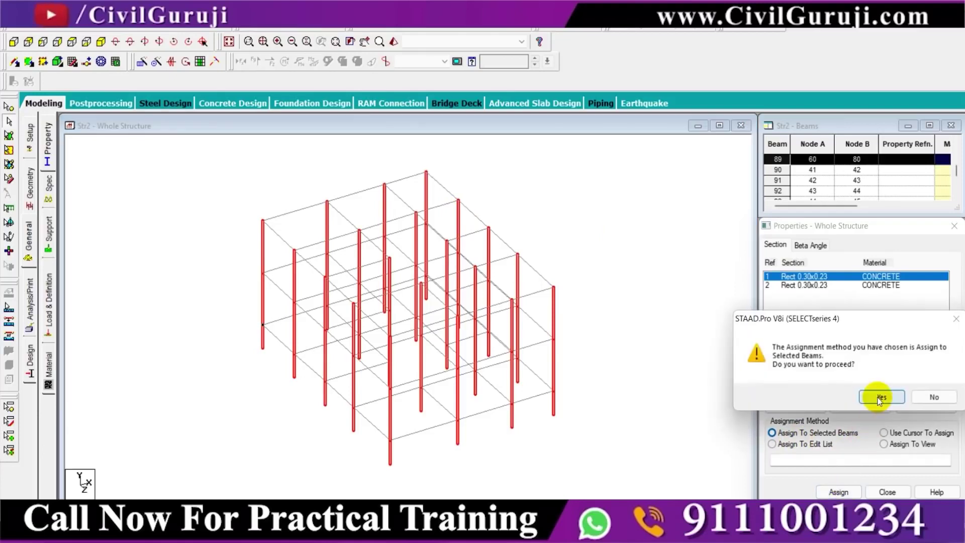
pyautogui.click(819, 396)
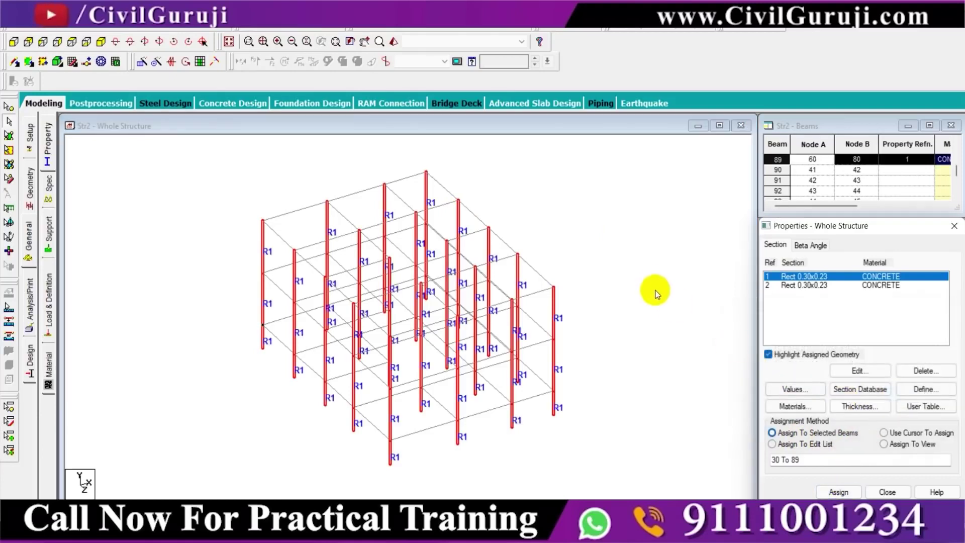
pyautogui.click(263, 253)
pyautogui.click(601, 238)
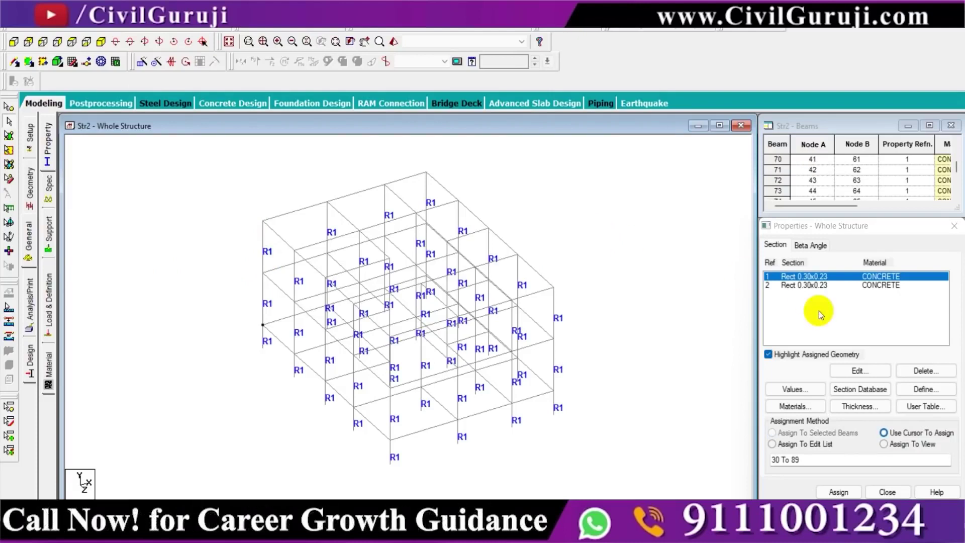
# - Assign the second 0.30x0.23 concrete section to all beams parallel to X and Z
pyautogui.click(810, 286)
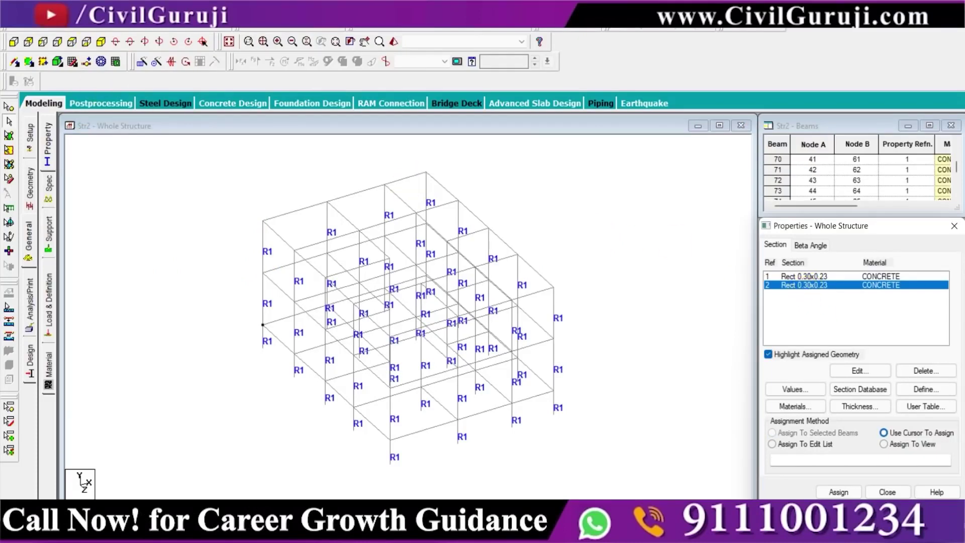
pyautogui.click(103, 21)
pyautogui.moveTo(208, 240)
pyautogui.click(262, 241)
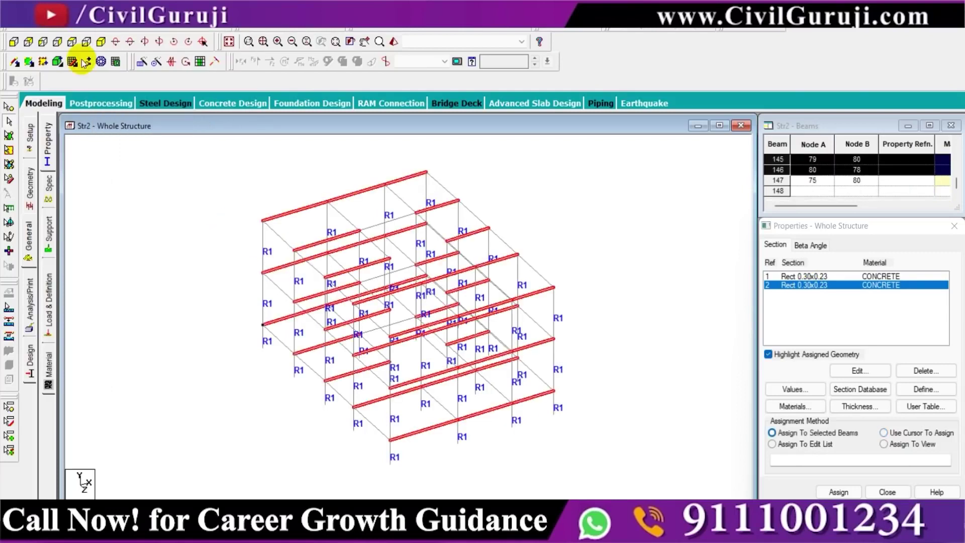
pyautogui.click(103, 21)
pyautogui.moveTo(226, 241)
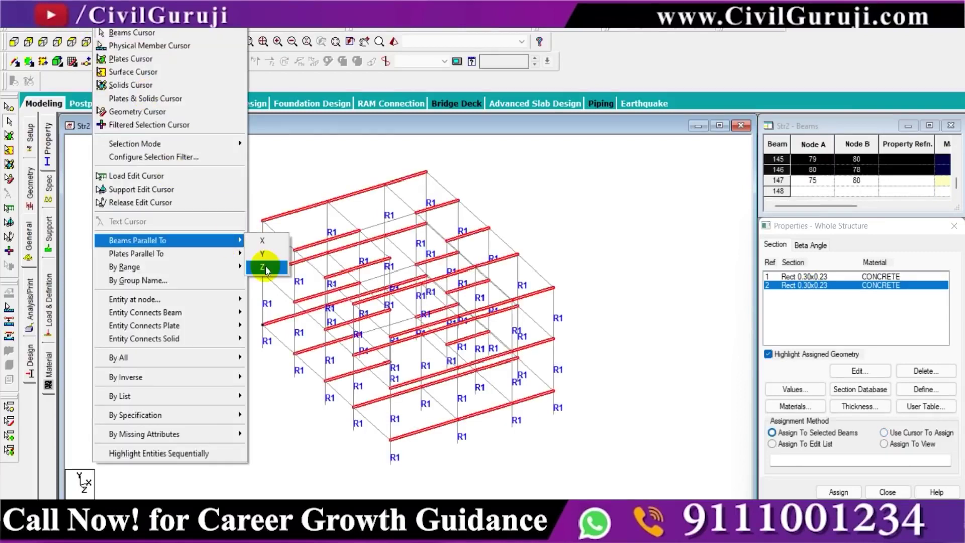
pyautogui.click(263, 267)
pyautogui.scroll(1, 447, 333)
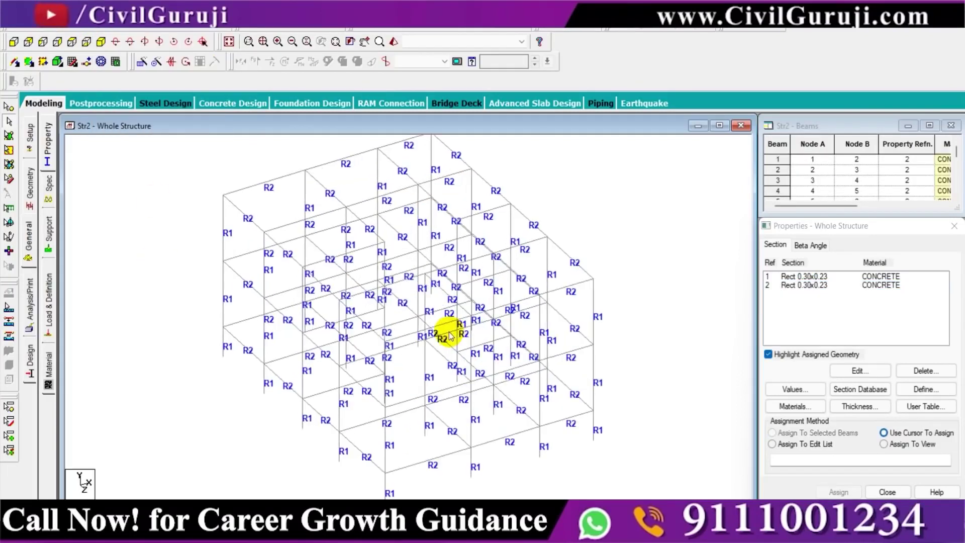
pyautogui.scroll(-1, 430, 321)
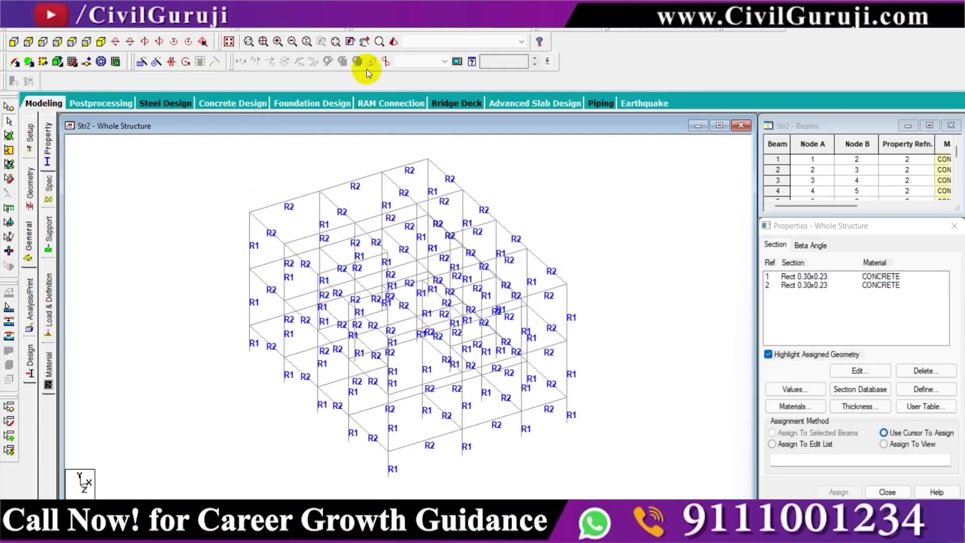
# - Examine the frame with its assigned sections in a rotated 3D rendered view, and return to the modeling workspace
pyautogui.click(393, 43)
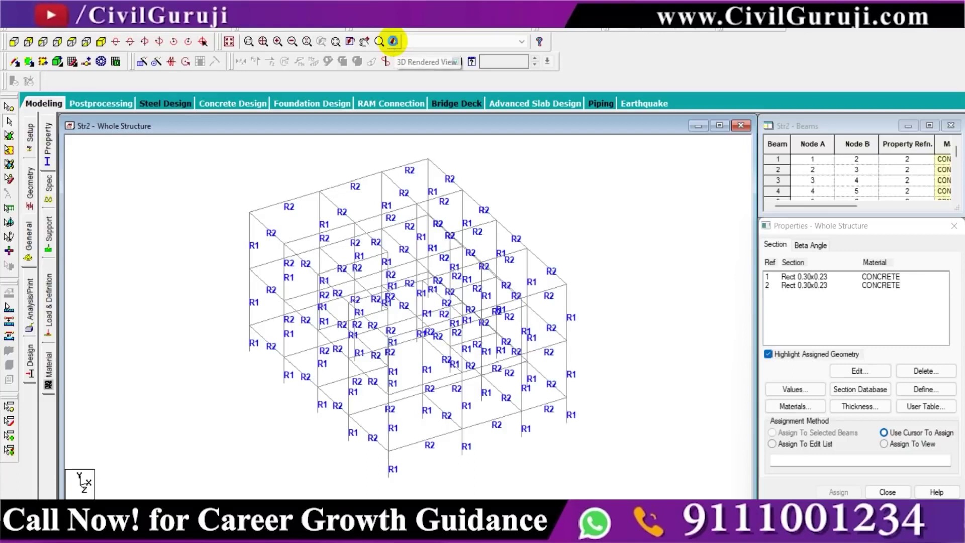
pyautogui.click(848, 160)
pyautogui.moveTo(416, 353); pyautogui.dragTo(556, 355)
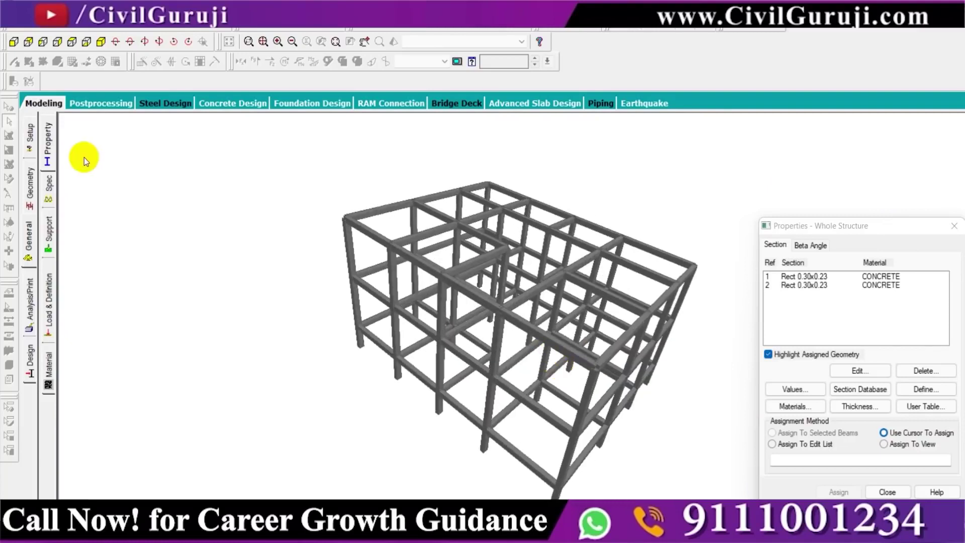
pyautogui.click(43, 104)
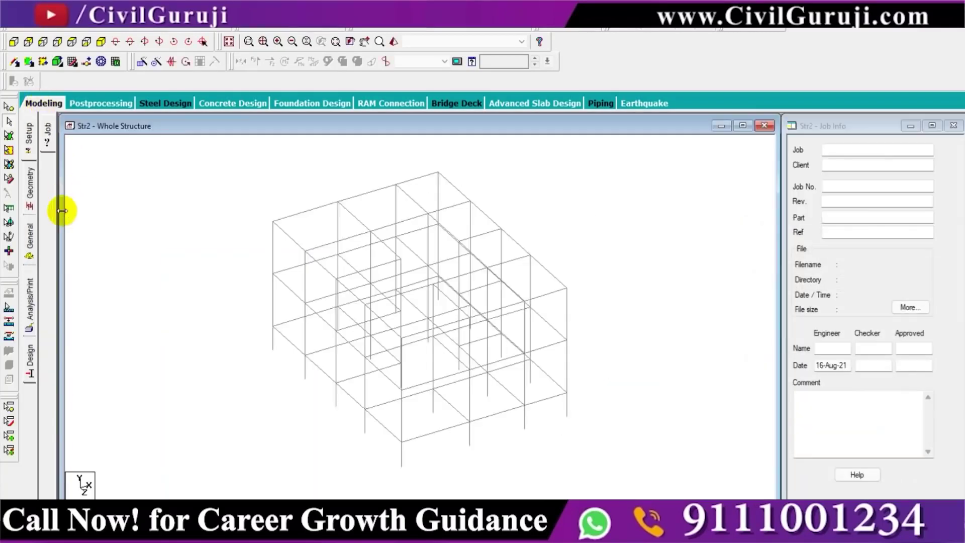
# - Create infill plates from all horizontal beams on the upper two levels, selected in the front view, and clear the selection
pyautogui.click(29, 235)
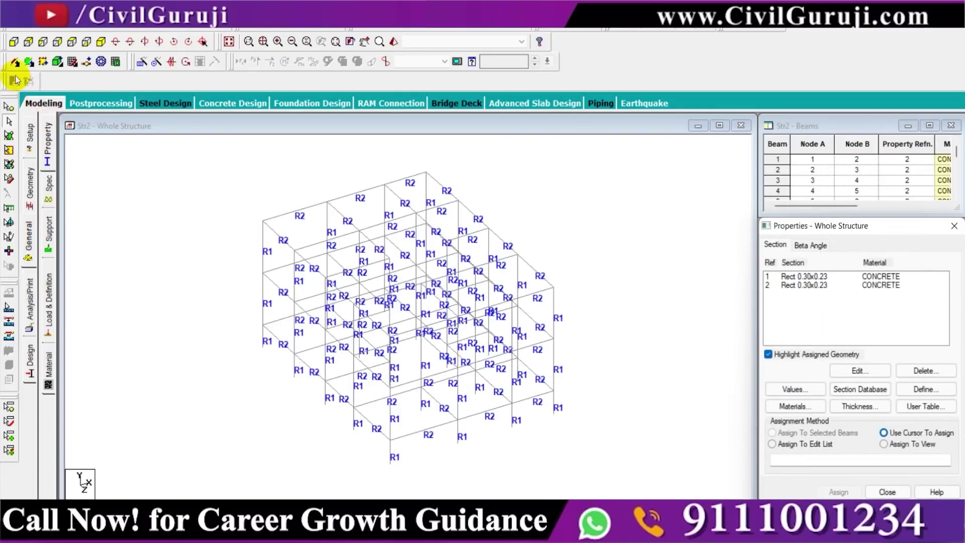
pyautogui.click(14, 42)
pyautogui.moveTo(223, 177); pyautogui.dragTo(589, 213)
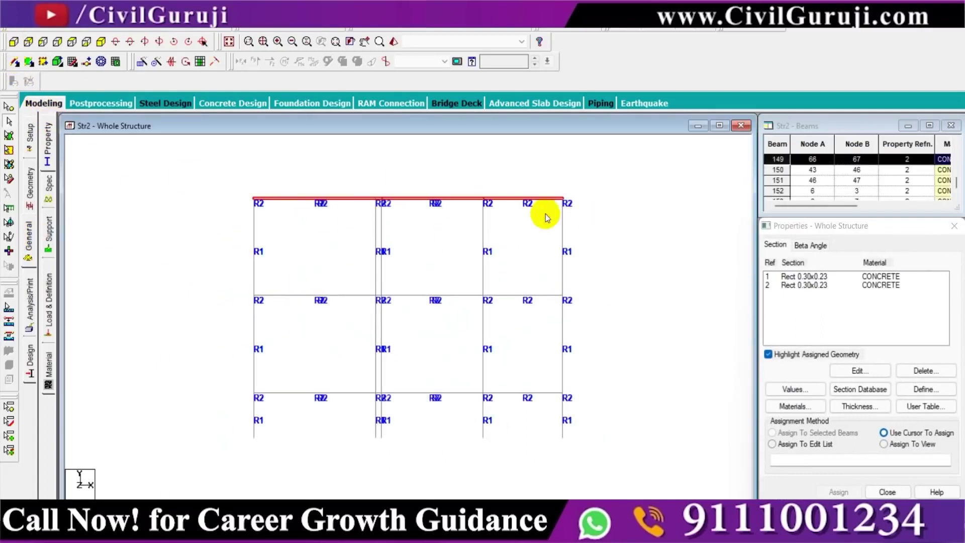
pyautogui.keyDown('ctrl'); pyautogui.moveTo(438, 305); pyautogui.dragTo(606, 309); pyautogui.keyUp('ctrl')
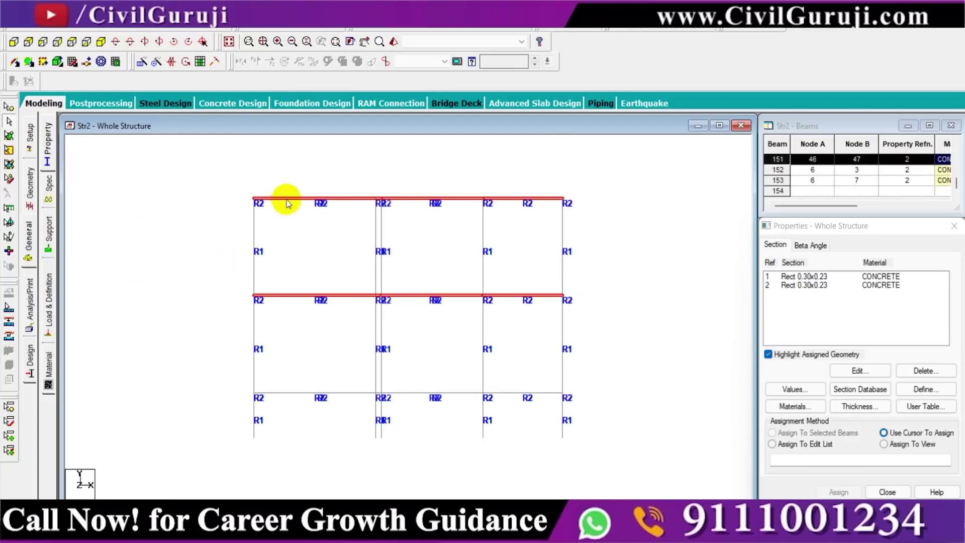
pyautogui.click(132, 22)
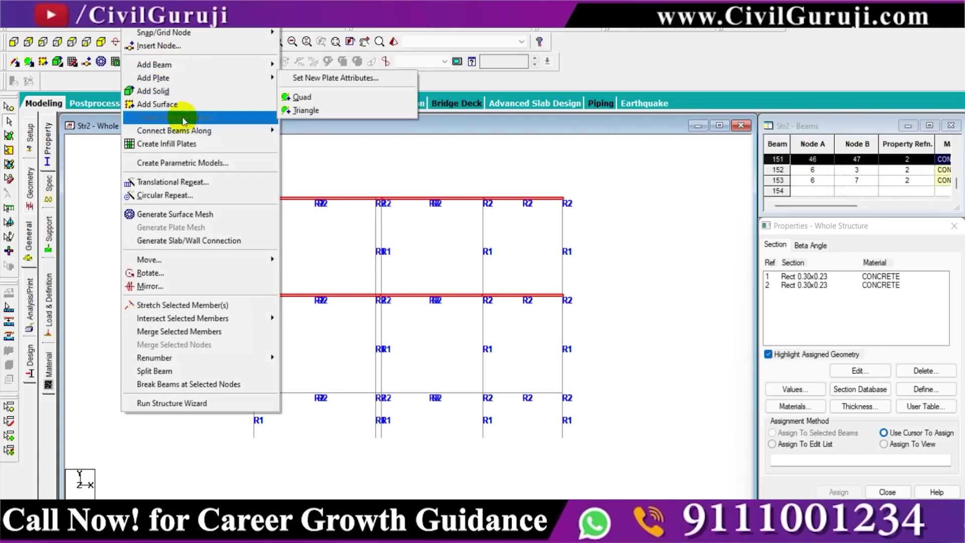
pyautogui.click(185, 145)
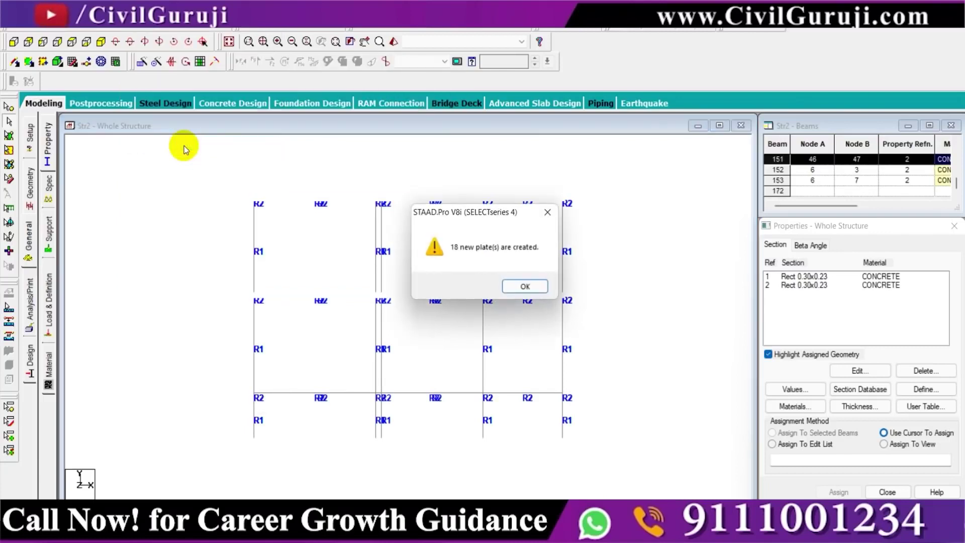
pyautogui.click(527, 287)
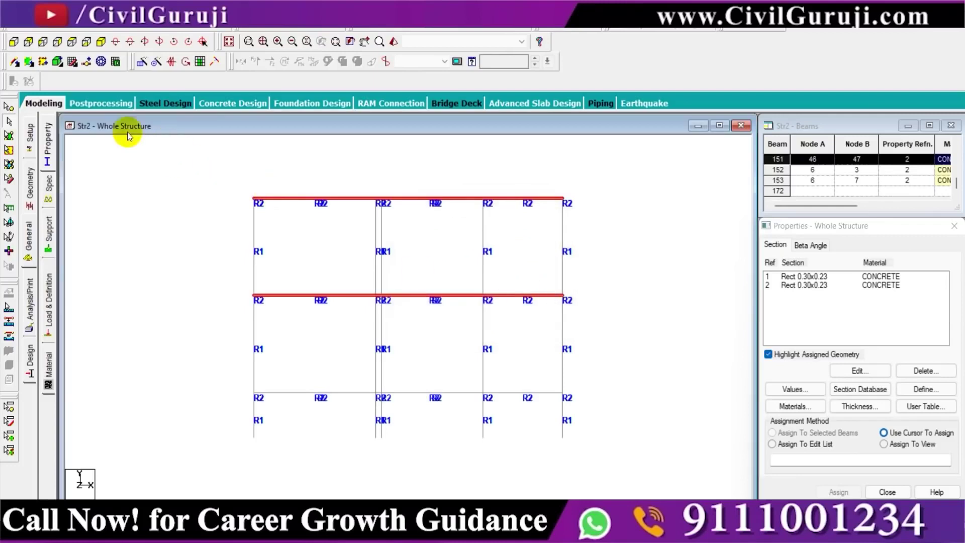
pyautogui.click(177, 198)
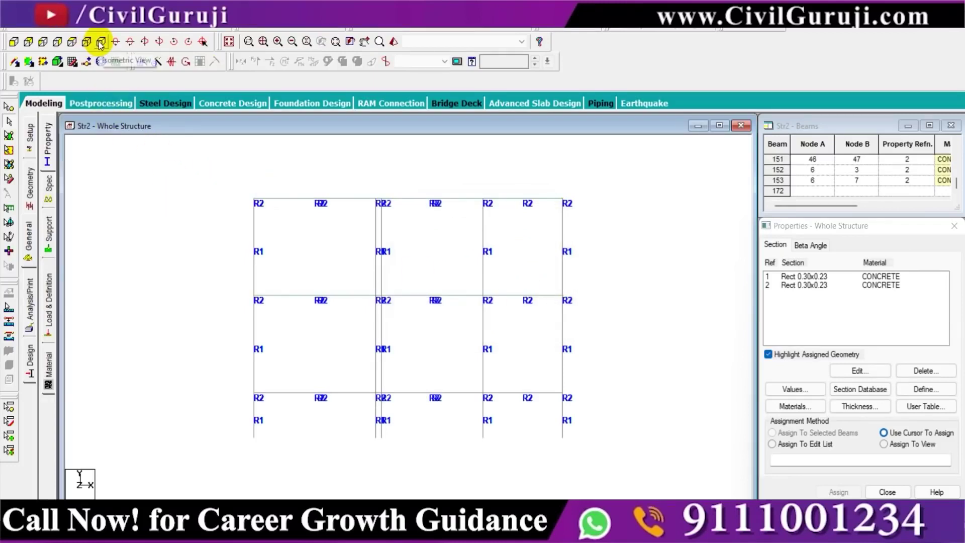
# - Examine the floor plates in an enlarged 3D rendered view, orbiting around the building
pyautogui.click(100, 43)
pyautogui.click(394, 42)
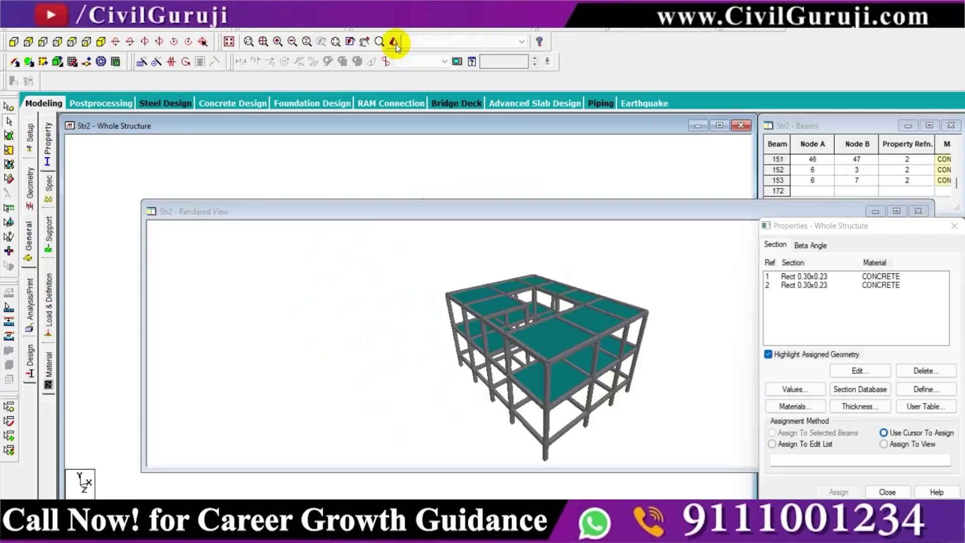
pyautogui.moveTo(508, 213); pyautogui.dragTo(282, 206)
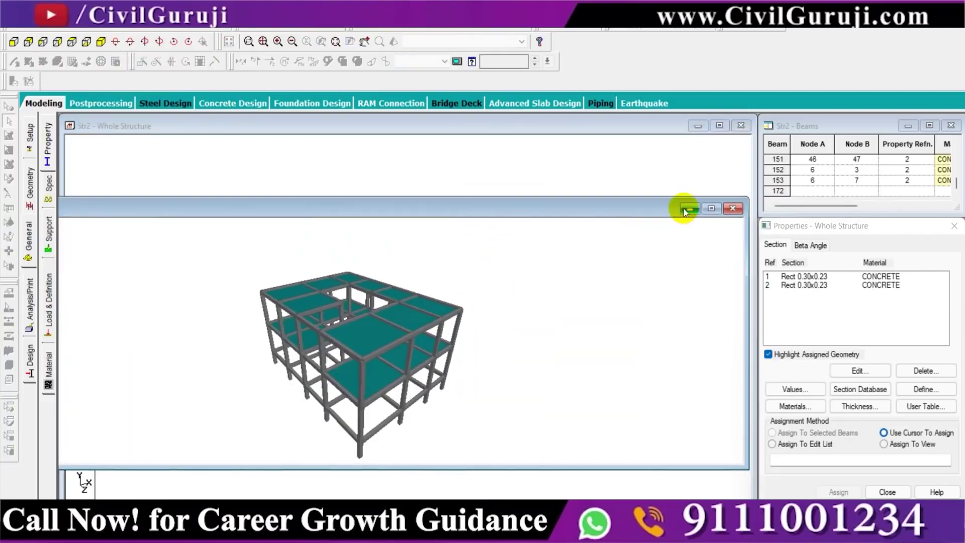
pyautogui.click(710, 208)
pyautogui.moveTo(586, 315)
pyautogui.mouseDown()
pyautogui.moveTo(540, 279)
pyautogui.moveTo(490, 376)
pyautogui.moveTo(483, 250)
pyautogui.mouseUp()
pyautogui.moveTo(498, 302)
pyautogui.mouseDown()
pyautogui.moveTo(565, 237)
pyautogui.moveTo(500, 291)
pyautogui.moveTo(539, 215)
pyautogui.moveTo(512, 269)
pyautogui.moveTo(524, 286)
pyautogui.moveTo(526, 235)
pyautogui.mouseUp()
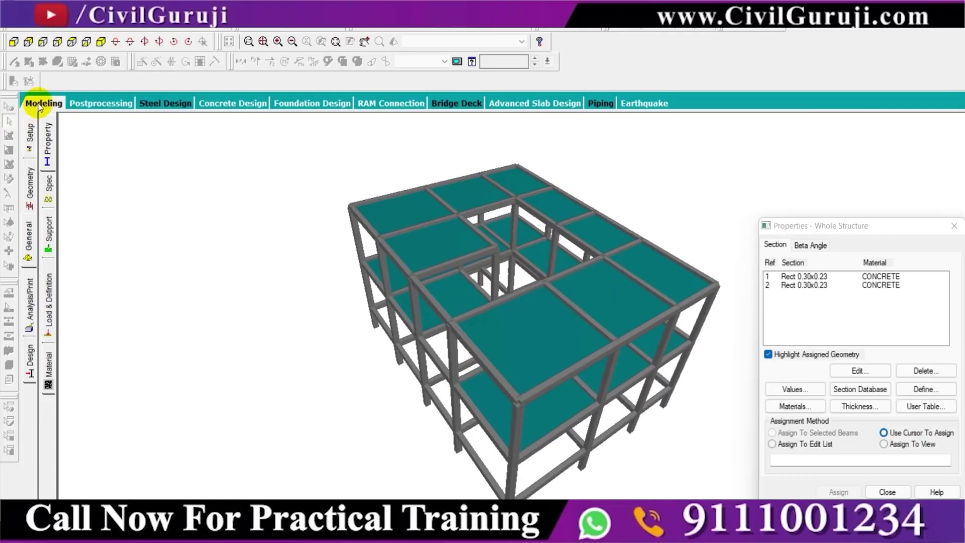
# - Return to the modeling workspace, select the topmost level of beams in the front view and open the options for that selection
pyautogui.click(37, 103)
pyautogui.hotkey('shift', 'z')
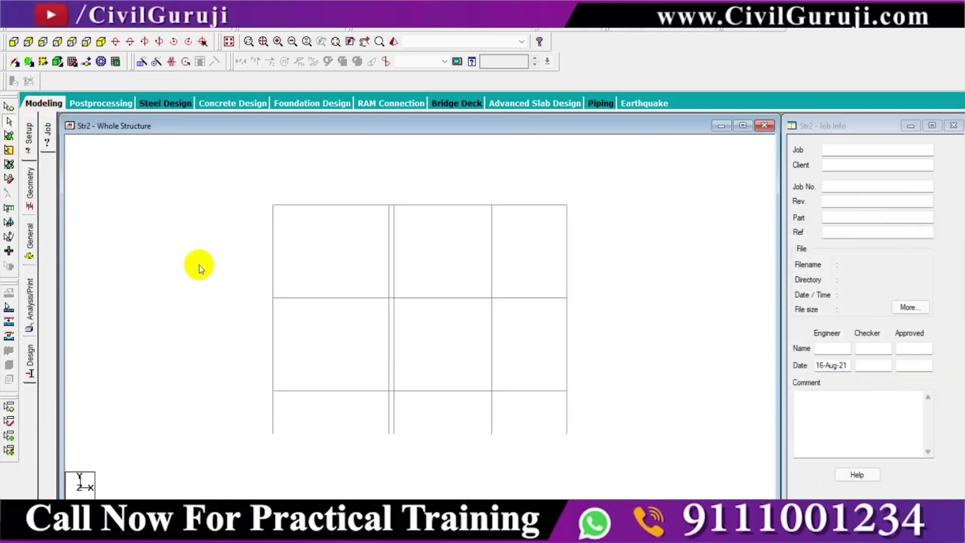
pyautogui.moveTo(227, 173); pyautogui.dragTo(644, 221)
pyautogui.rightClick(609, 197)
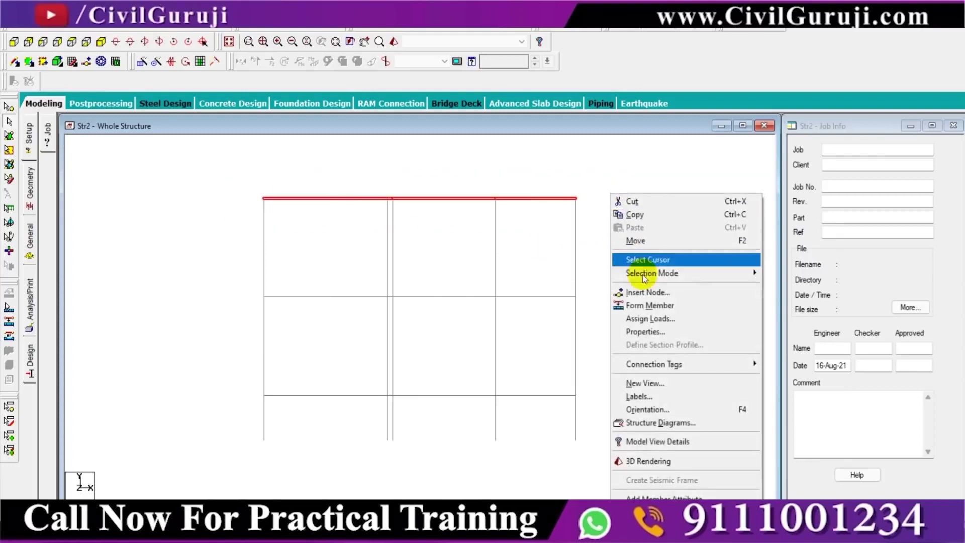
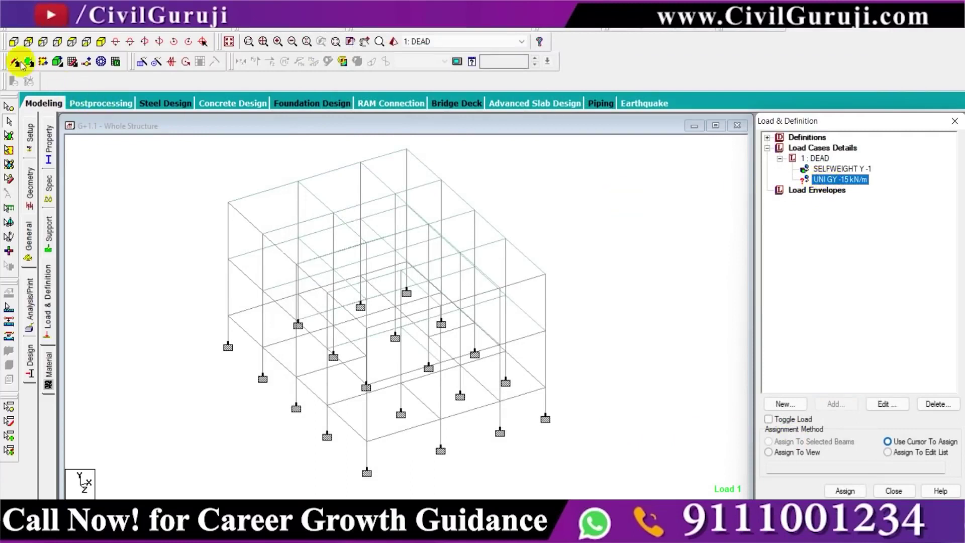
# - Assign the UNI GY -15 kN/m member load to all beams on the two levels below the roof, selected in the front view
pyautogui.click(14, 42)
pyautogui.moveTo(184, 267); pyautogui.dragTo(590, 301)
pyautogui.moveTo(156, 390); pyautogui.dragTo(613, 408)
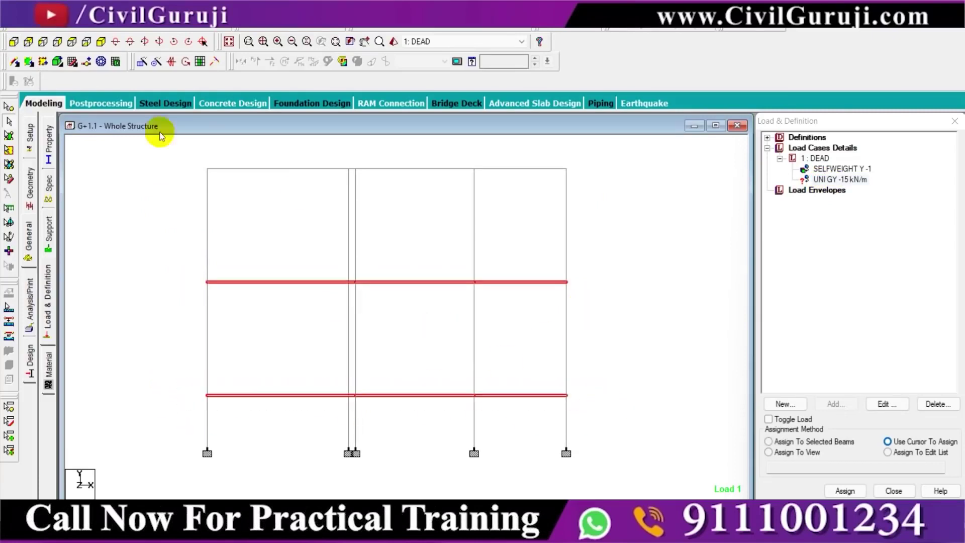
pyautogui.click(101, 41)
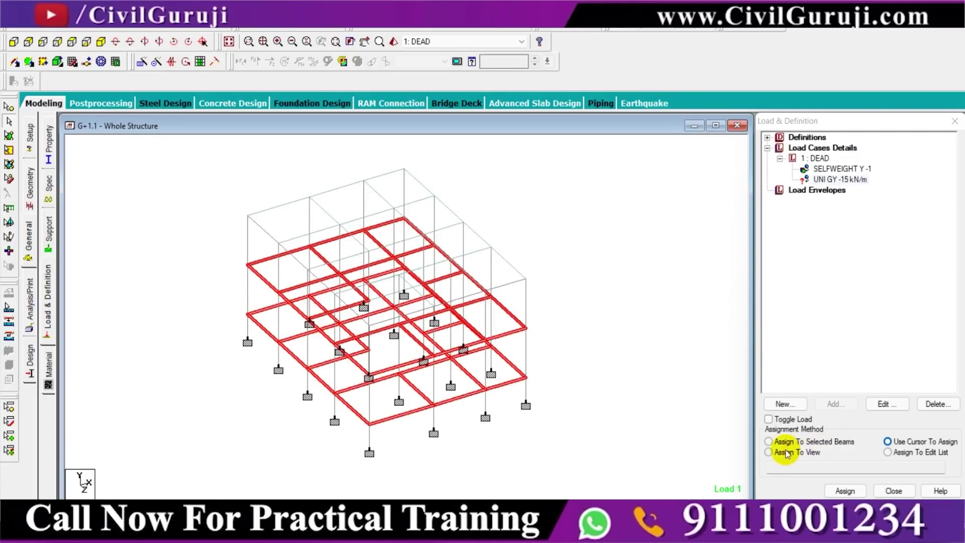
pyautogui.click(768, 442)
pyautogui.click(845, 491)
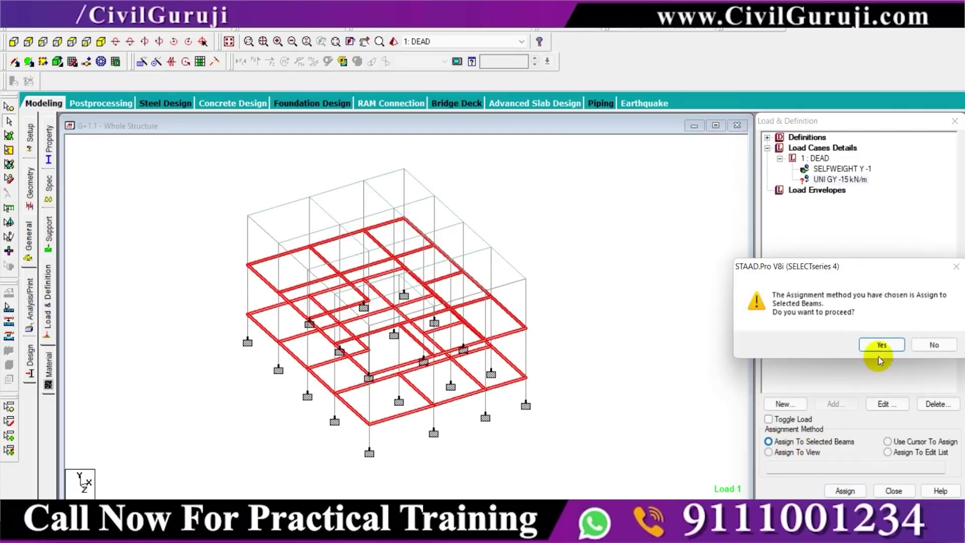
pyautogui.click(870, 337)
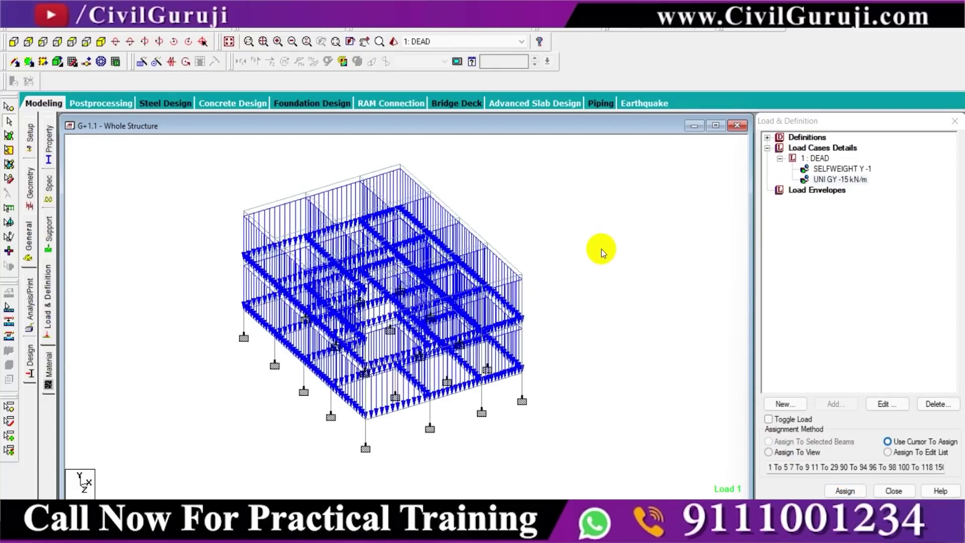
# - Start a YRANGE floor load for the DEAD case with a pressure of -2.5 kN/m2, keeping the dialog clear of the frame
pyautogui.click(814, 158)
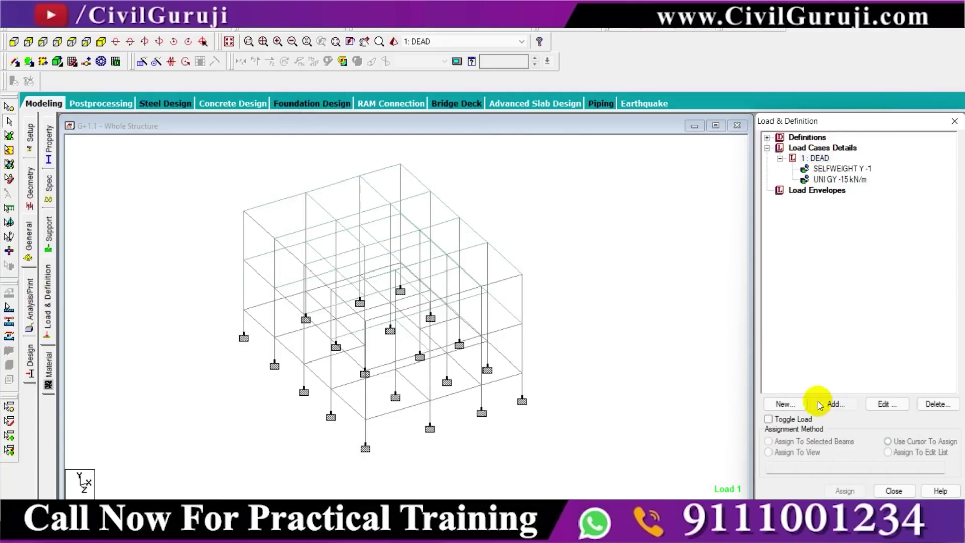
pyautogui.click(832, 405)
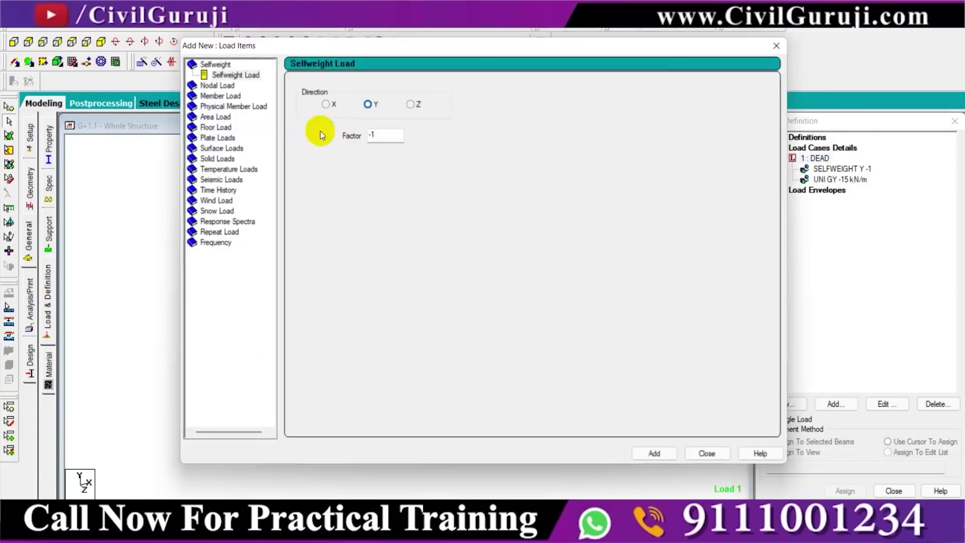
pyautogui.click(211, 129)
pyautogui.moveTo(331, 48); pyautogui.dragTo(471, 65)
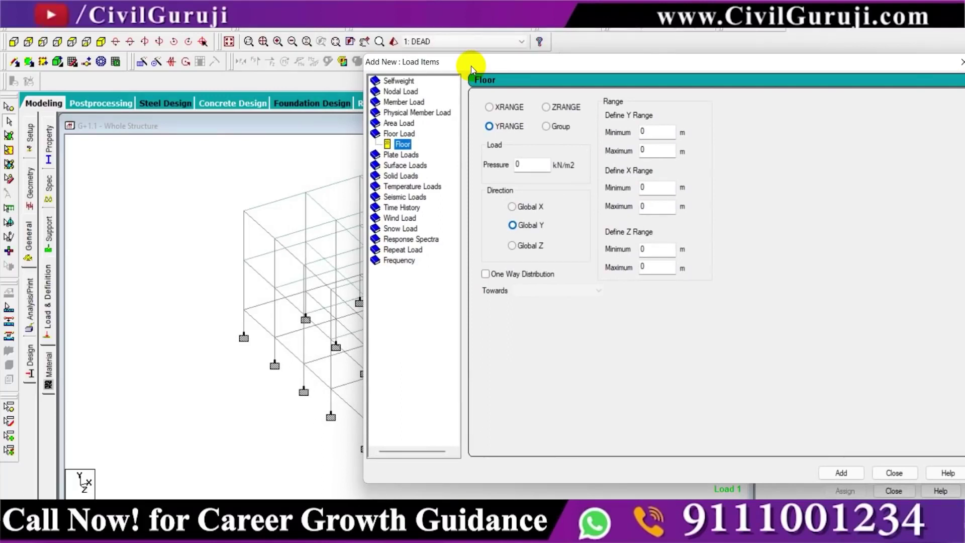
pyautogui.doubleClick(519, 165)
pyautogui.write('-2.5')
pyautogui.moveTo(516, 59); pyautogui.dragTo(494, 38)
pyautogui.moveTo(575, 45); pyautogui.dragTo(635, 57)
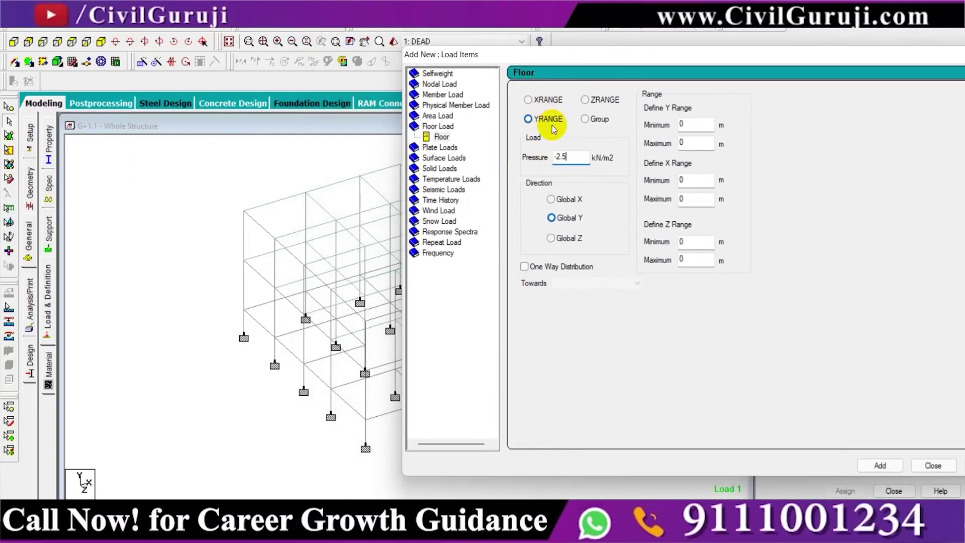
pyautogui.moveTo(534, 55); pyautogui.dragTo(640, 30)
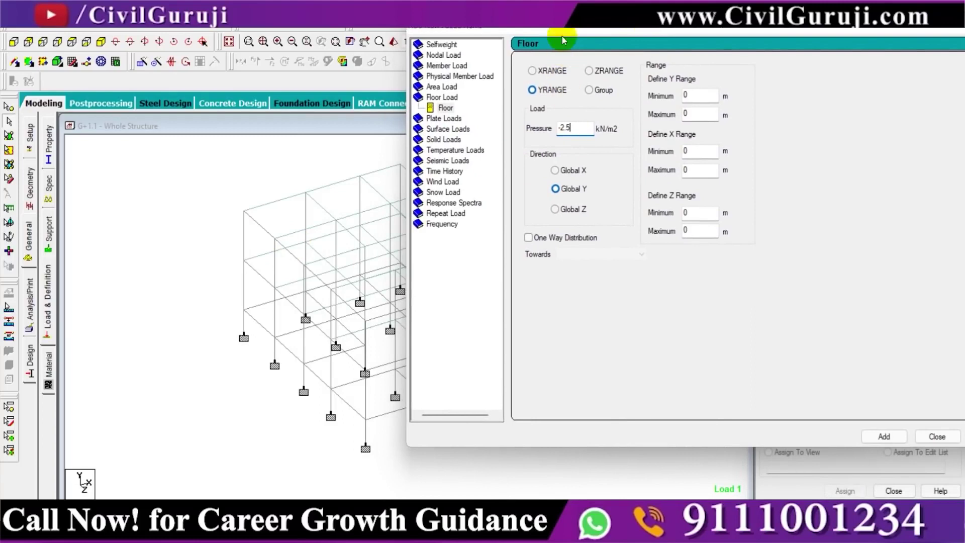
pyautogui.moveTo(558, 32); pyautogui.dragTo(608, 34)
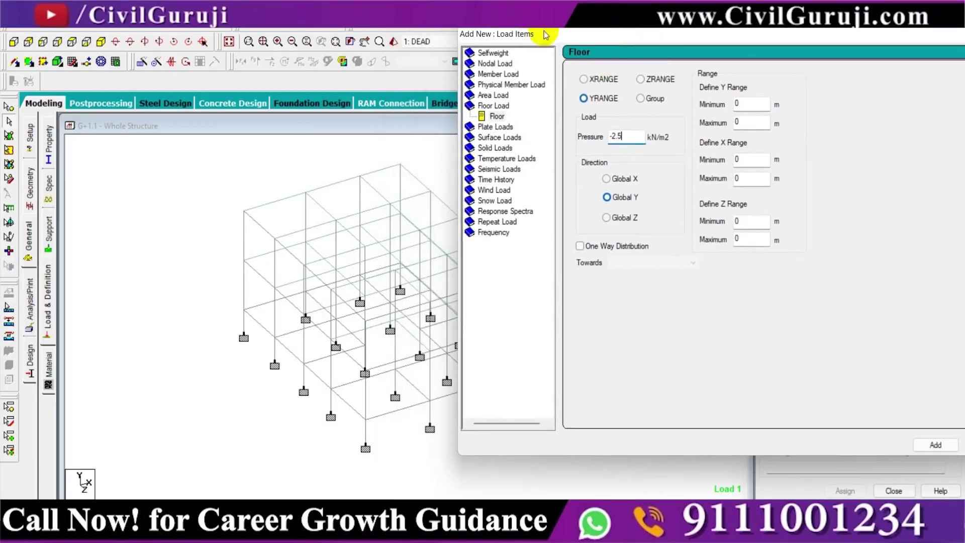
pyautogui.moveTo(545, 35); pyautogui.dragTo(572, 50)
# - Look up the elevation of a corner node one level below the roof and set the floor load's minimum and maximum Y range to 3.353 m
pyautogui.click(229, 264)
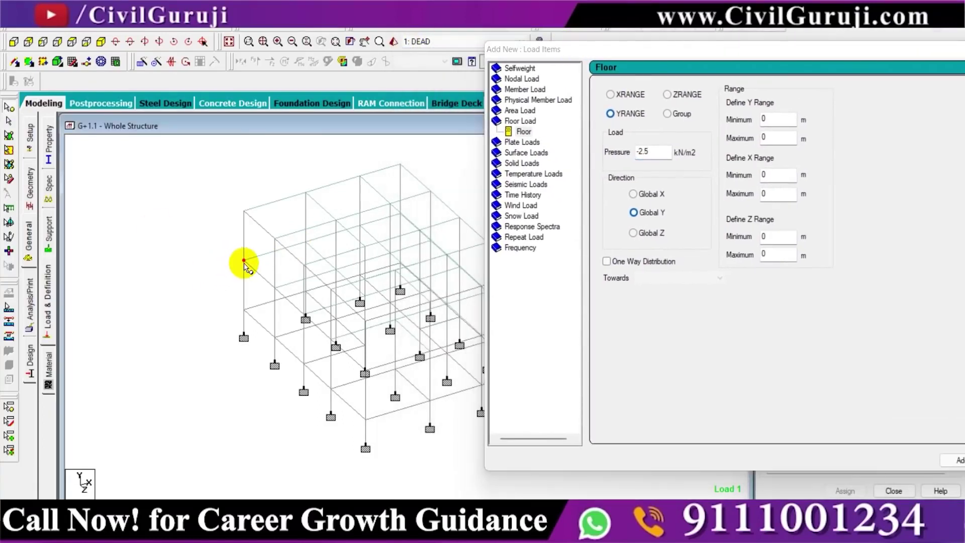
pyautogui.doubleClick(243, 263)
pyautogui.moveTo(416, 180); pyautogui.dragTo(349, 117)
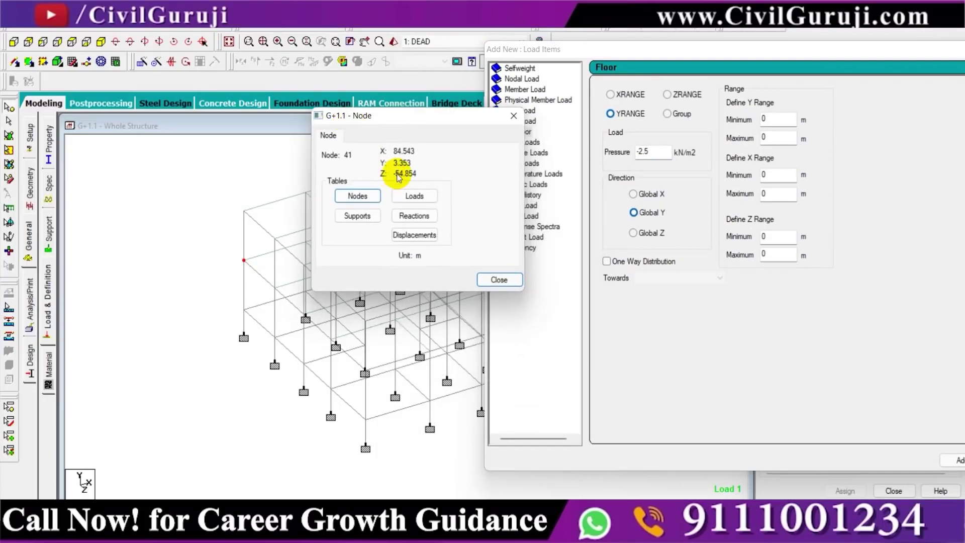
pyautogui.click(764, 120)
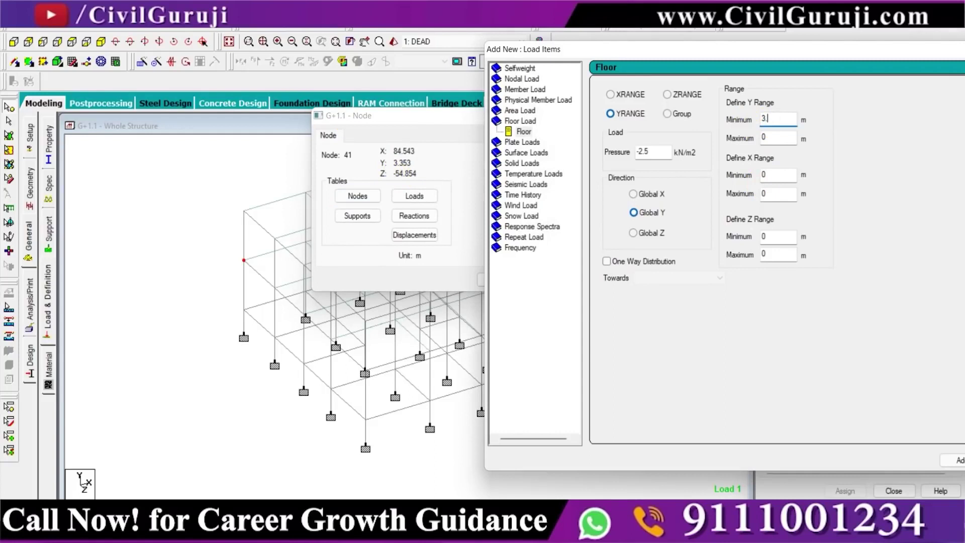
pyautogui.write('3.353')
pyautogui.click(778, 137)
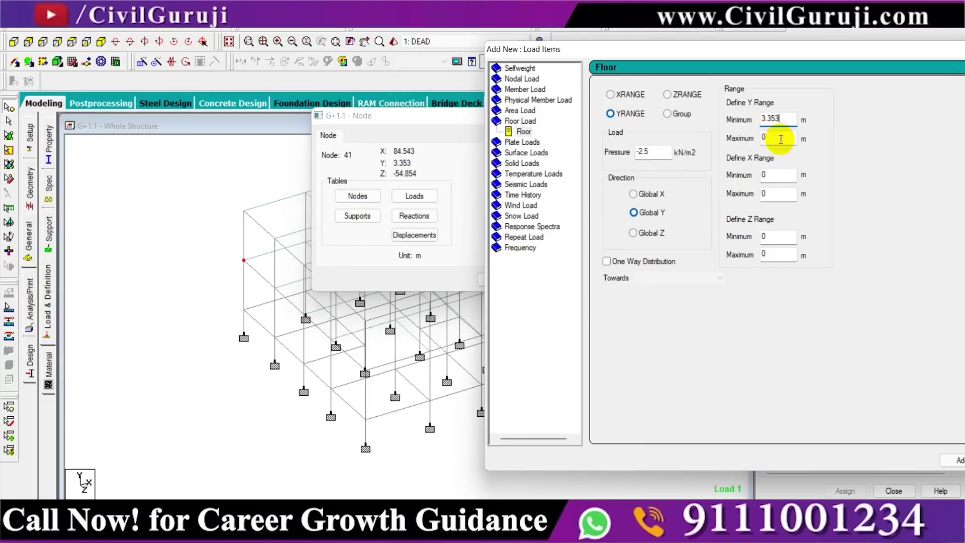
pyautogui.write('3.')
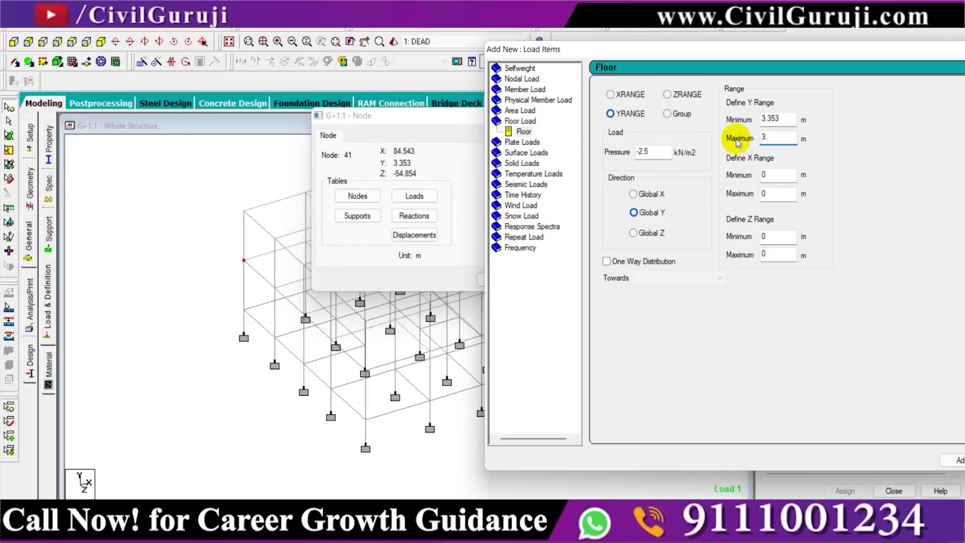
pyautogui.write('353')
# - Add the floor load to the DEAD case, close the node details and display the load on the frame
pyautogui.moveTo(686, 50); pyautogui.dragTo(503, 28)
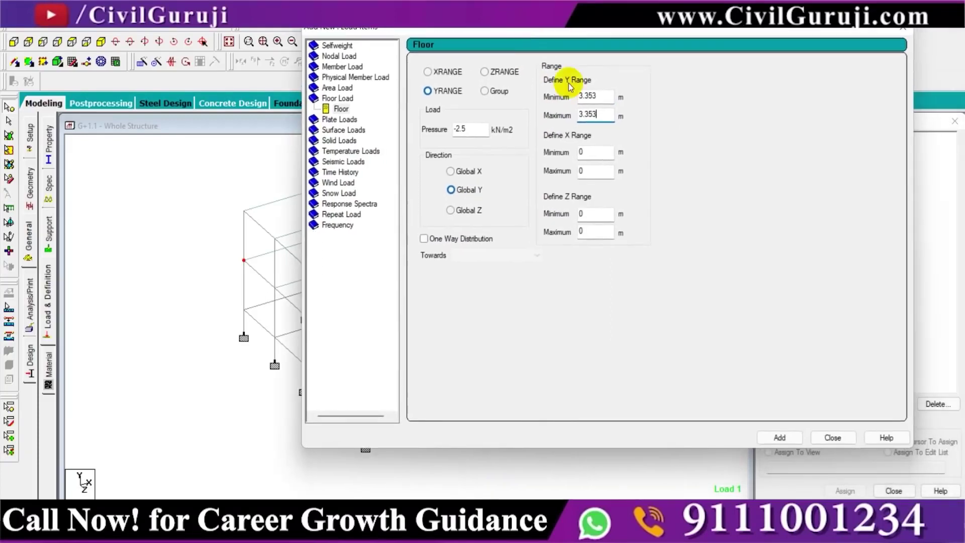
pyautogui.click(779, 438)
pyautogui.click(832, 437)
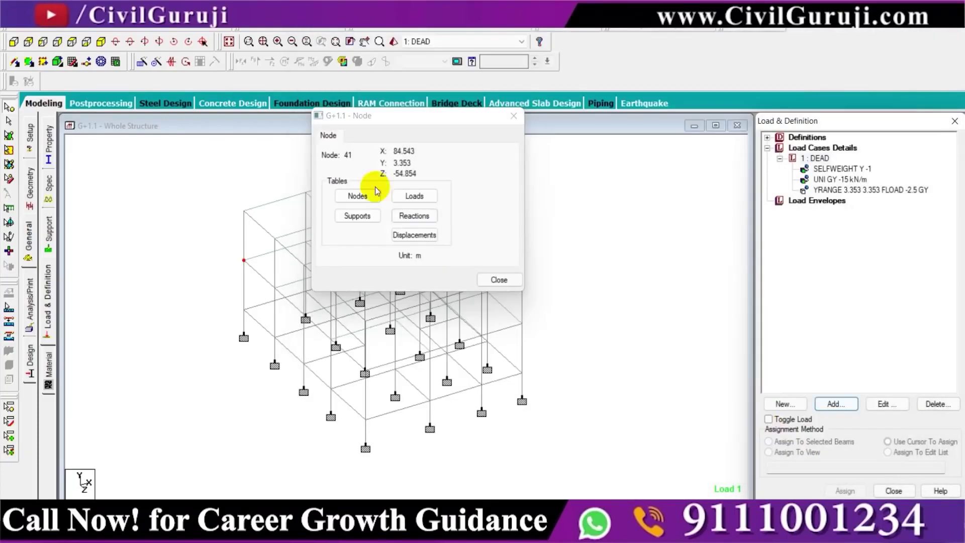
pyautogui.click(514, 116)
pyautogui.click(829, 191)
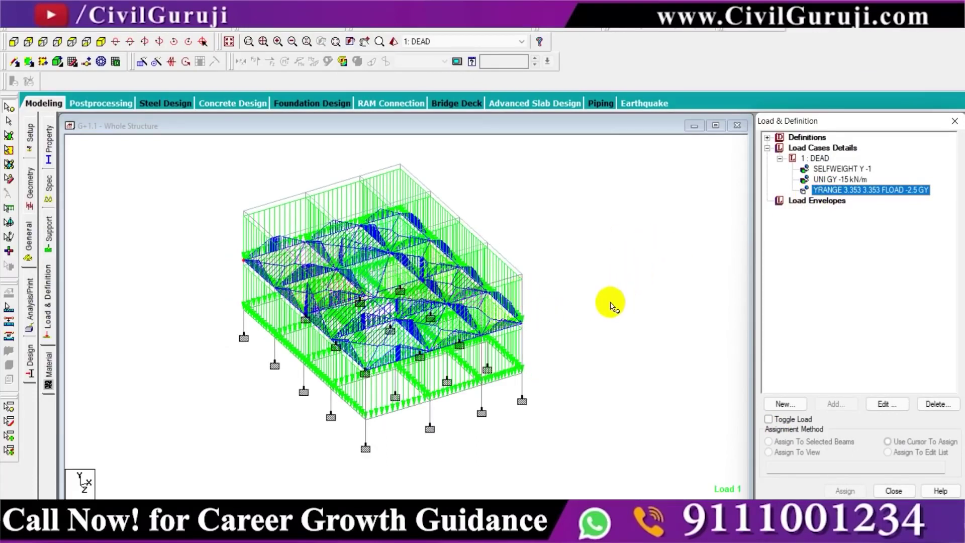
pyautogui.click(14, 42)
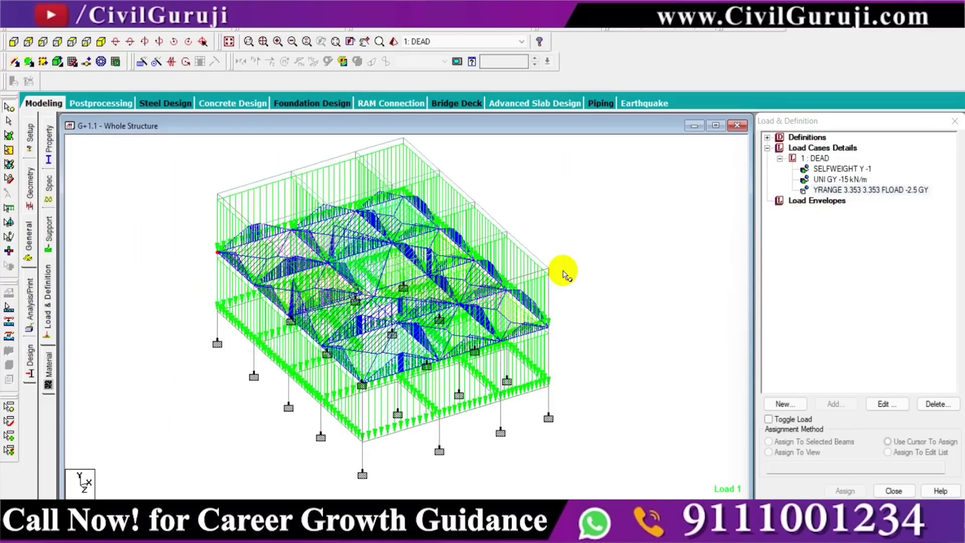
# - Create primary load case 2 with loading type Live and the title LIVE
pyautogui.click(815, 149)
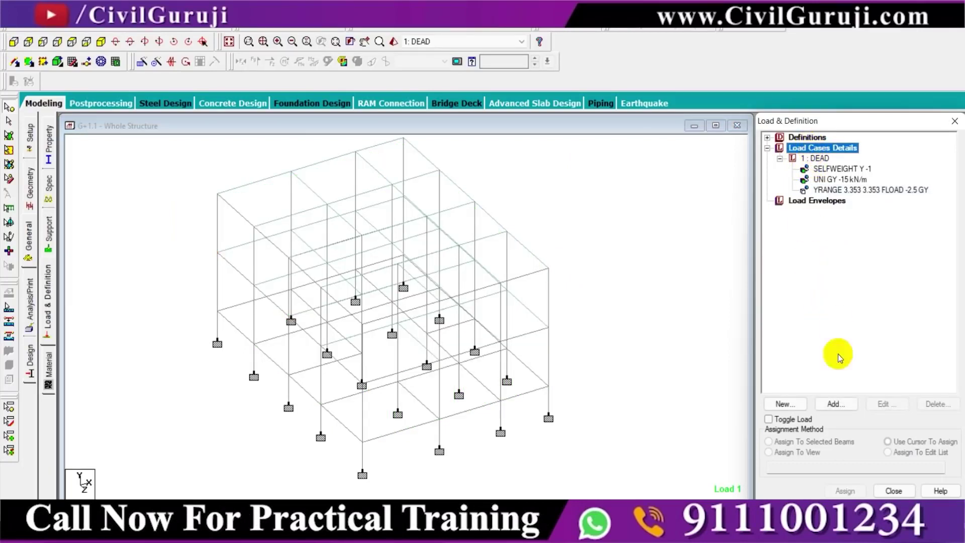
pyautogui.click(833, 405)
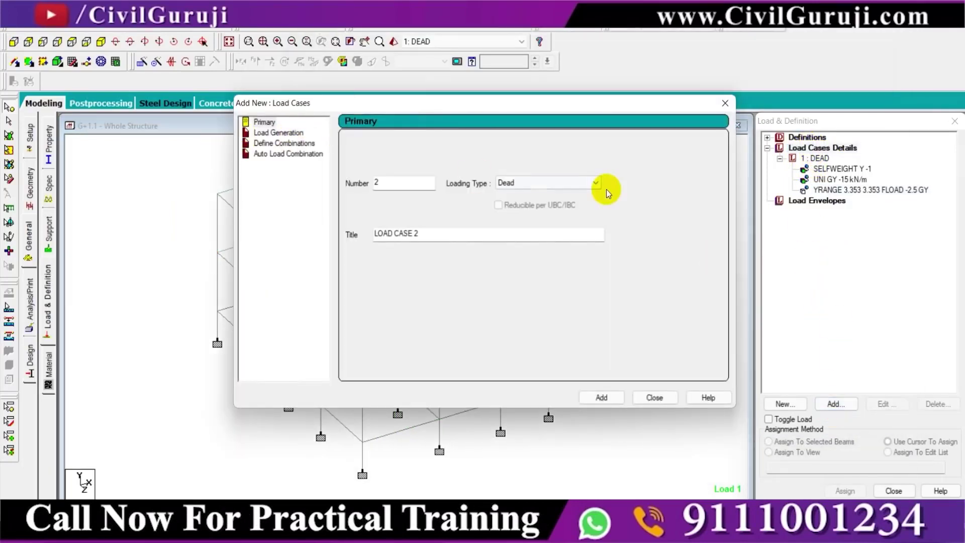
pyautogui.click(532, 188)
pyautogui.click(523, 201)
pyautogui.moveTo(424, 235); pyautogui.dragTo(266, 238)
pyautogui.write('LIVE')
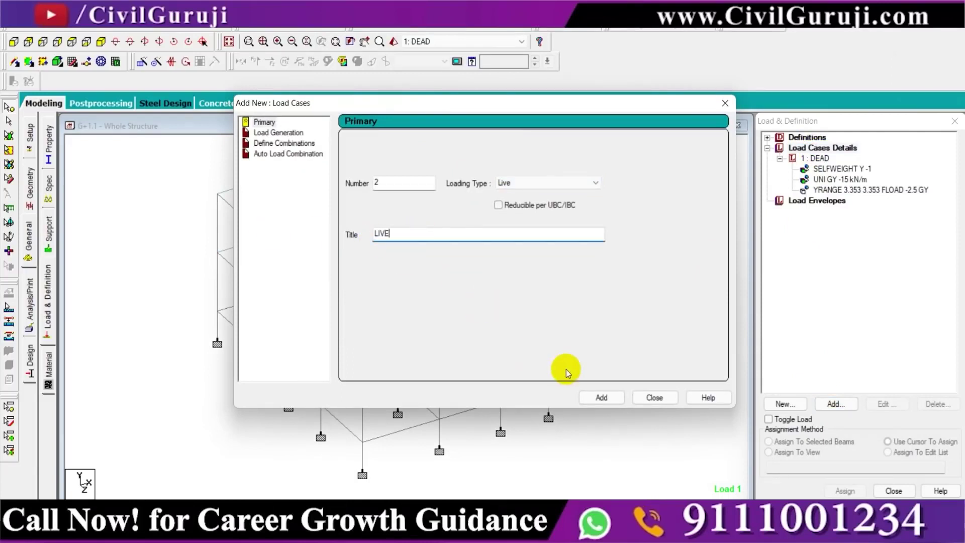
pyautogui.click(599, 397)
pyautogui.click(651, 397)
# - Start a YRANGE floor load for the LIVE case with a pressure of -2 kN/m2, and accept the automatic file save
pyautogui.click(814, 200)
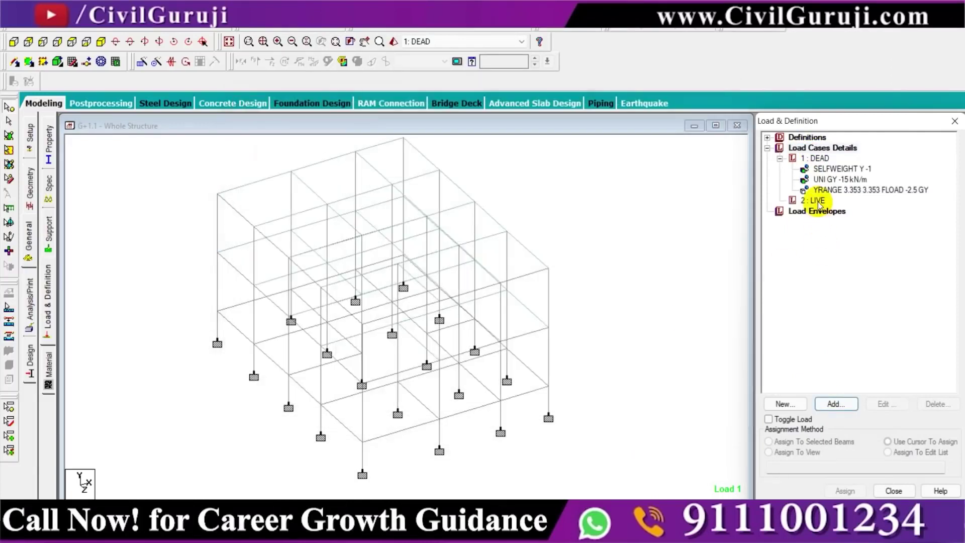
pyautogui.click(832, 404)
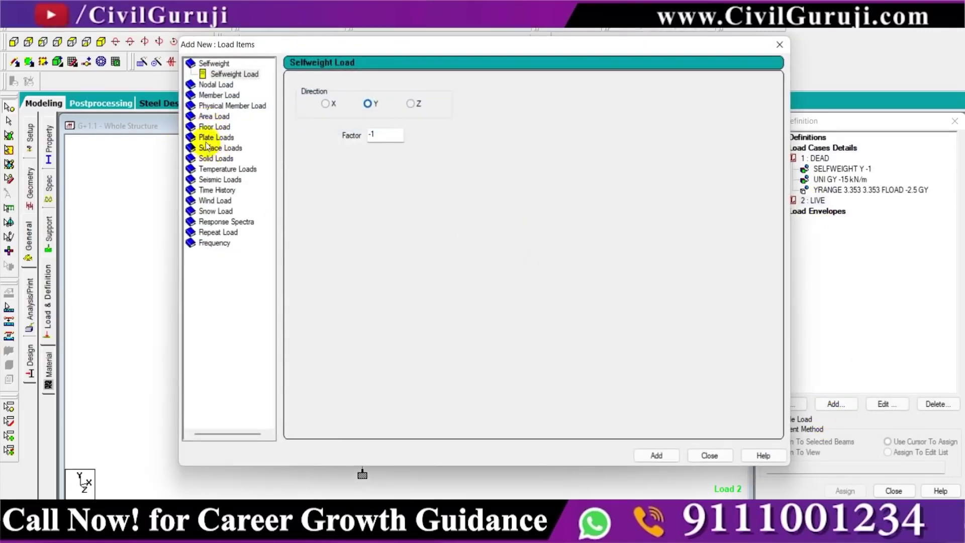
pyautogui.doubleClick(208, 126)
pyautogui.moveTo(282, 46); pyautogui.dragTo(560, 58)
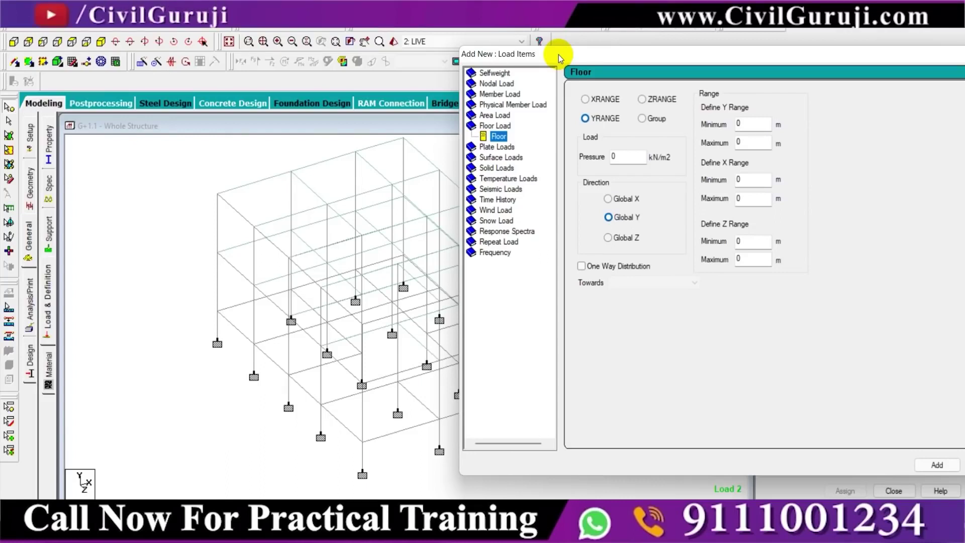
pyautogui.doubleClick(627, 156)
pyautogui.write('2.5')
pyautogui.moveTo(624, 156); pyautogui.dragTo(597, 158)
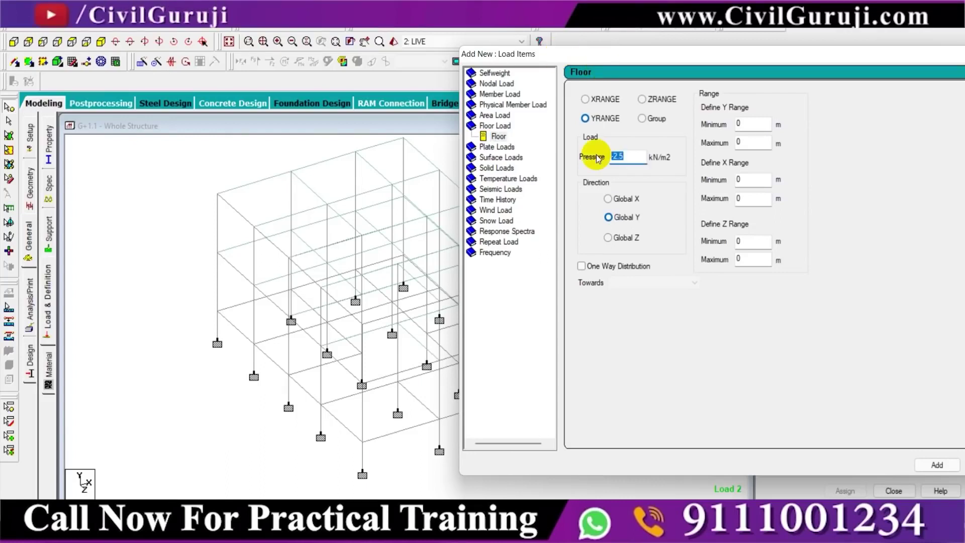
pyautogui.write('-2')
pyautogui.moveTo(614, 59); pyautogui.dragTo(632, 67)
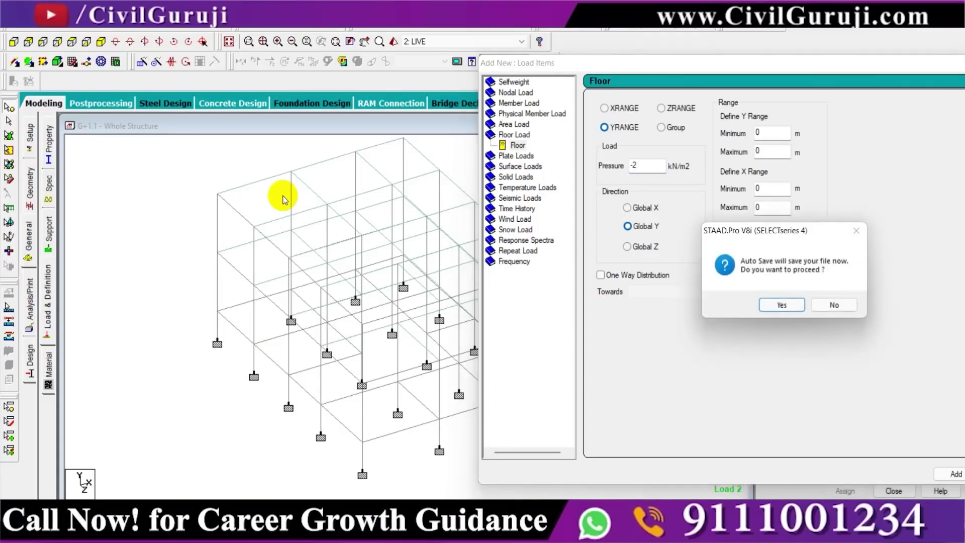
pyautogui.click(790, 304)
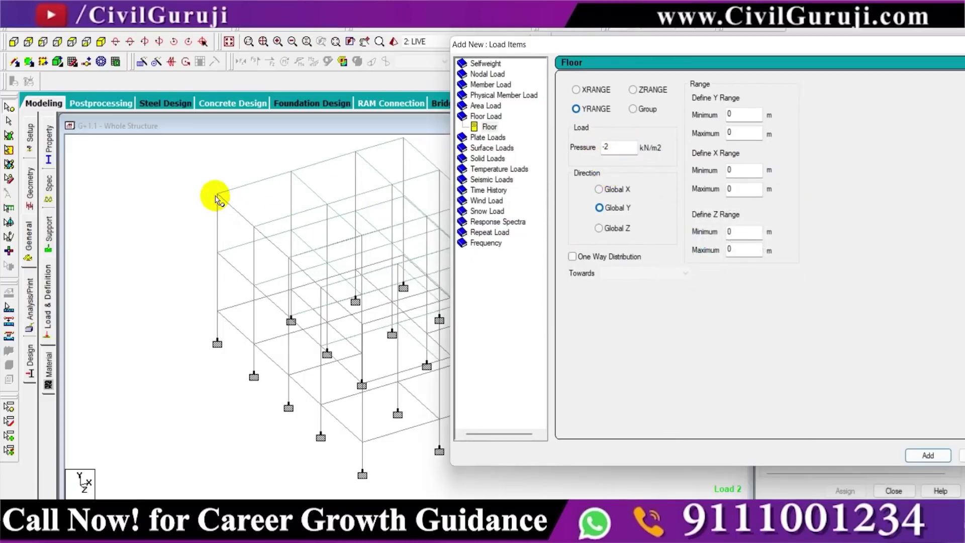
# - Look up the elevations of the roof corner node and the node below it, and set the floor load's Y range to 3.353–6.706 m
pyautogui.doubleClick(217, 195)
pyautogui.moveTo(455, 185); pyautogui.dragTo(384, 109)
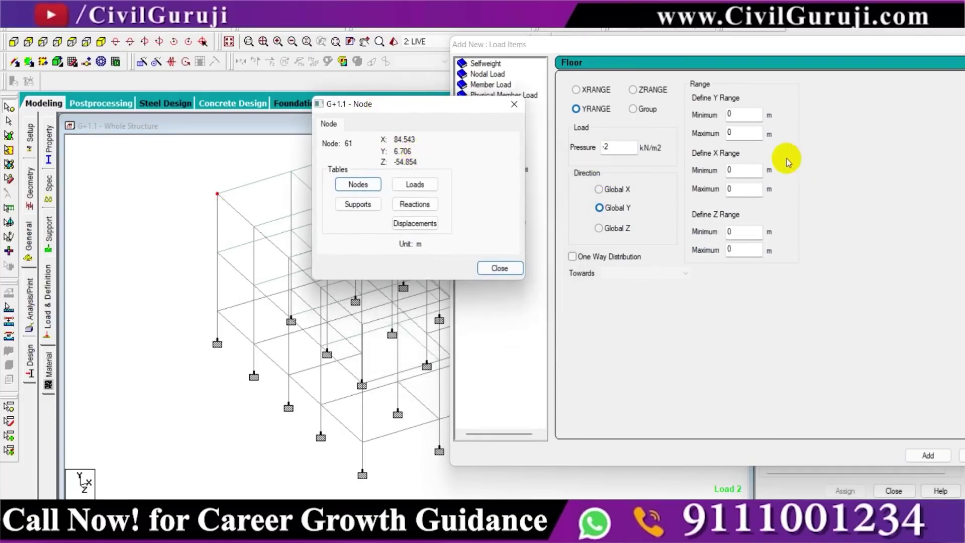
pyautogui.doubleClick(739, 133)
pyautogui.write('6.706')
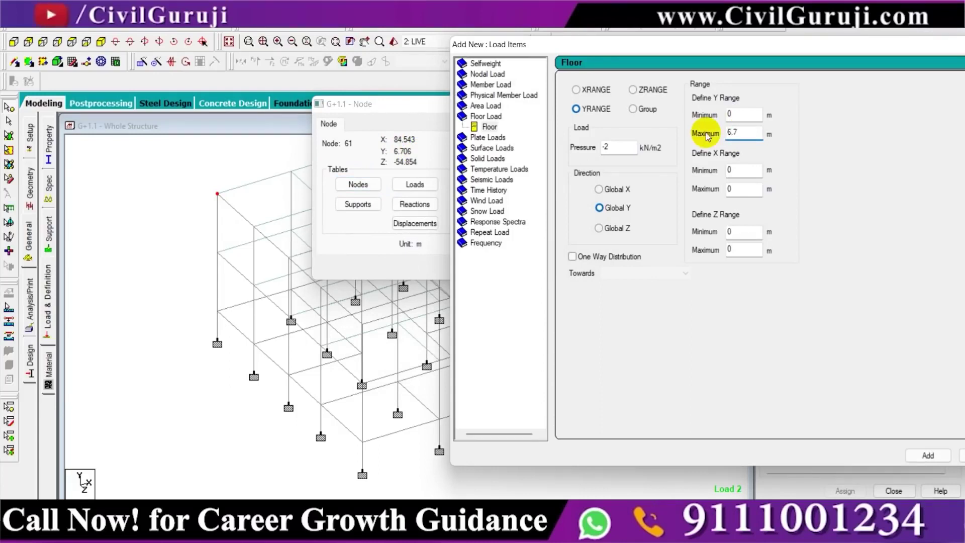
pyautogui.click(217, 253)
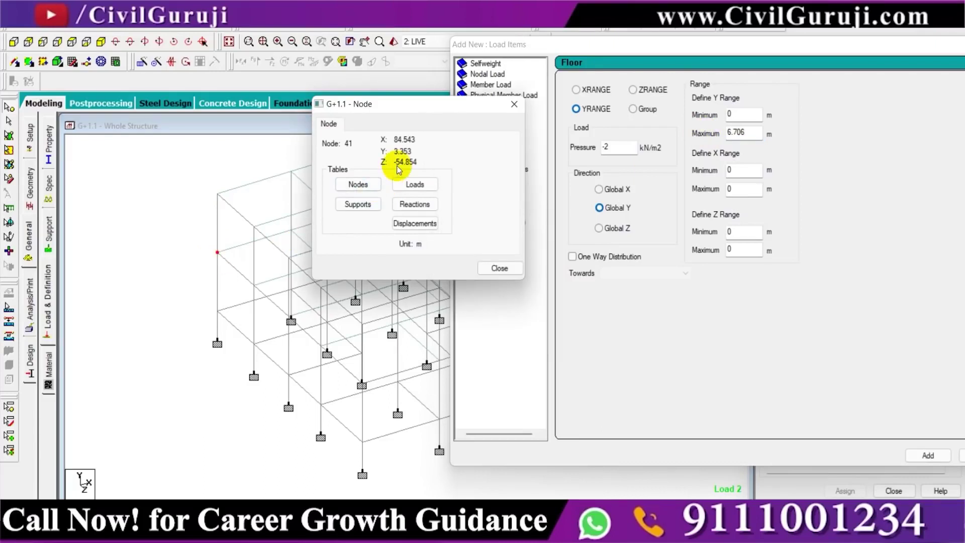
pyautogui.doubleClick(732, 115)
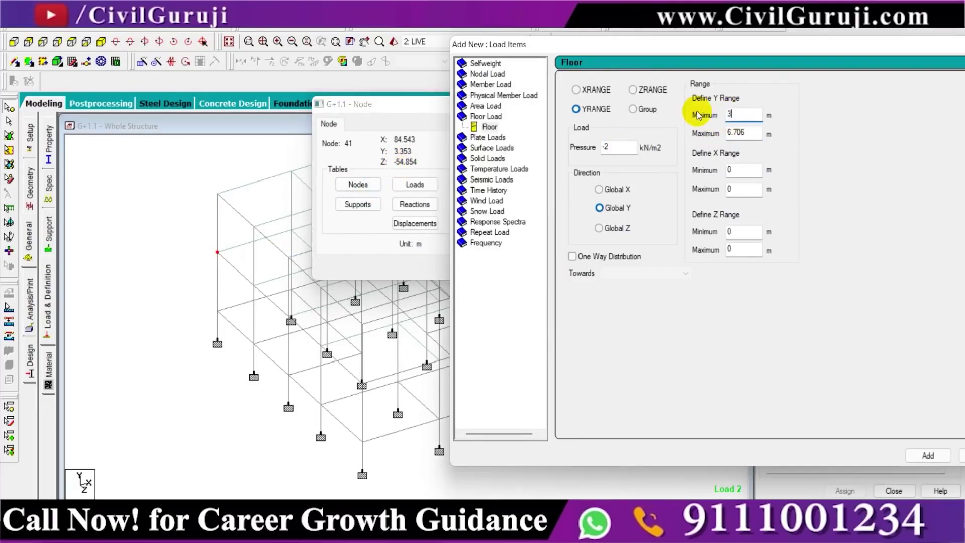
pyautogui.write('3.353')
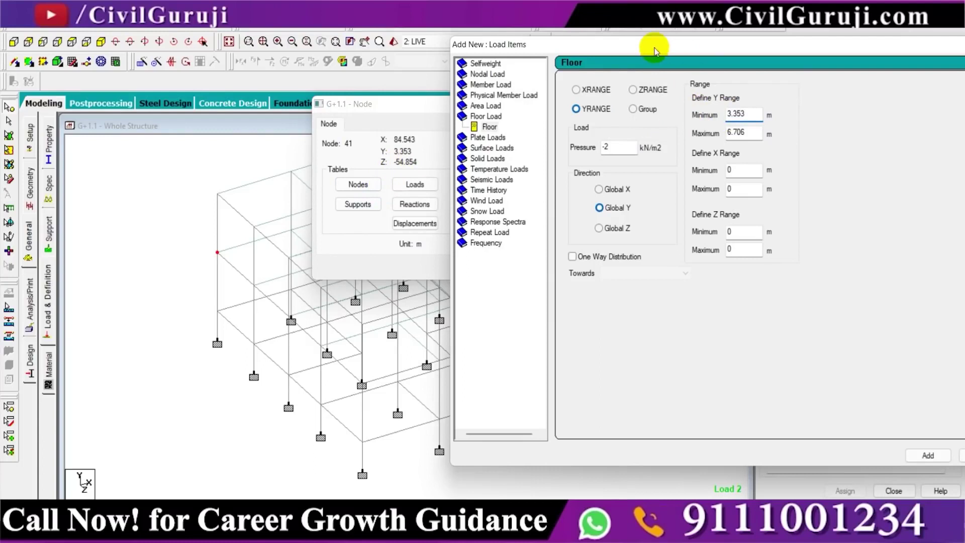
# - Add the -2 kN/m2 floor load to the LIVE case and close the load items and node details dialogs
pyautogui.moveTo(652, 41); pyautogui.dragTo(537, 20)
pyautogui.click(816, 436)
pyautogui.click(865, 436)
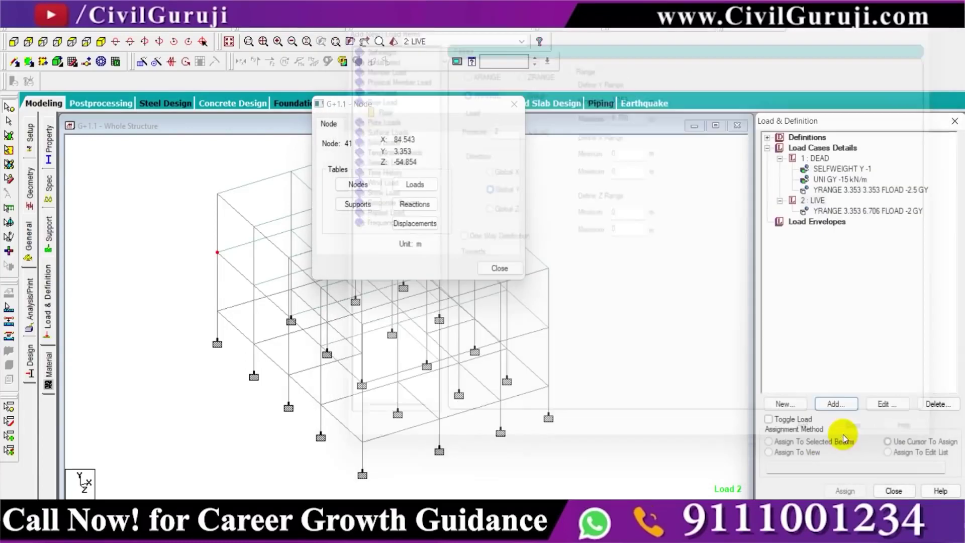
pyautogui.click(513, 105)
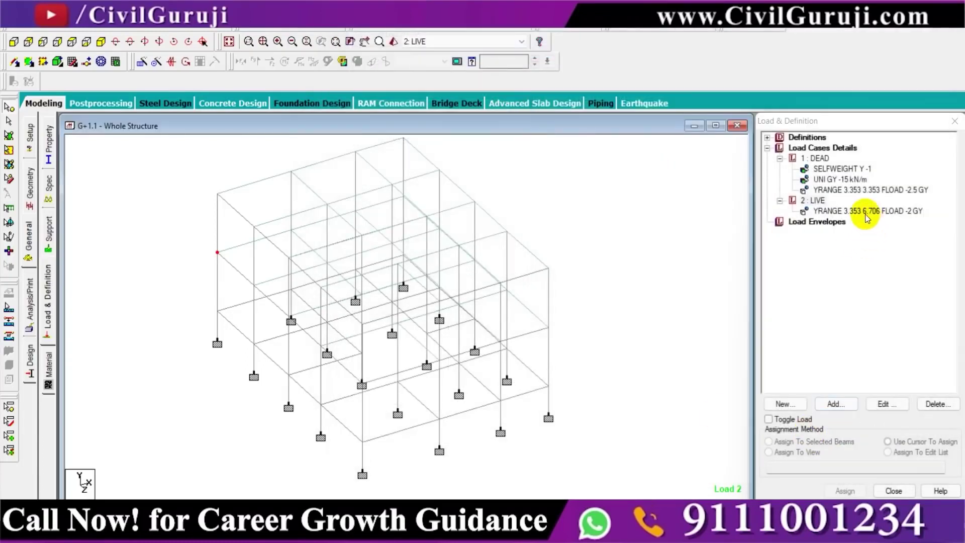
# - Display the LIVE floor load on the frame and compare it with the DEAD case's floor load
pyautogui.click(866, 211)
pyautogui.click(639, 291)
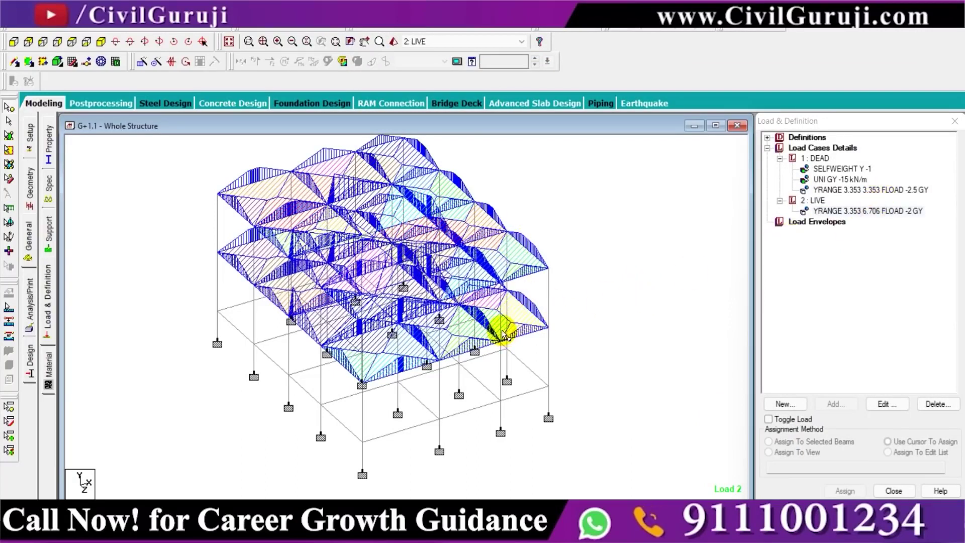
pyautogui.click(846, 190)
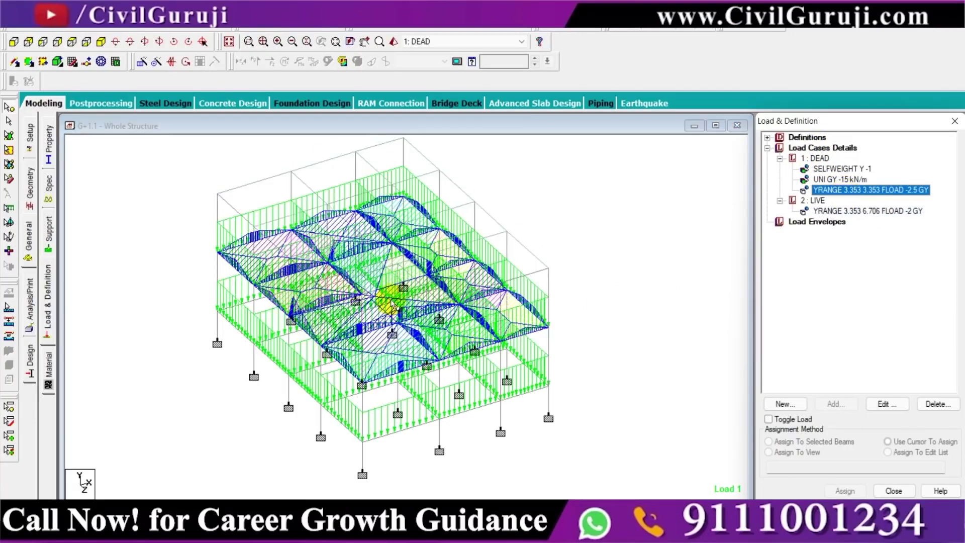
pyautogui.click(600, 282)
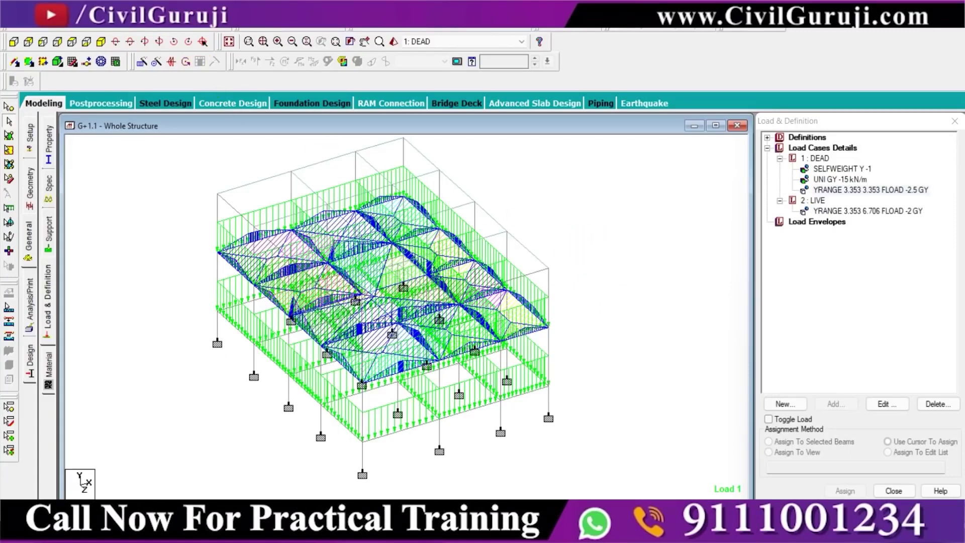
# - Run the analysis of the frame and close the analysis report window
pyautogui.click(178, 23)
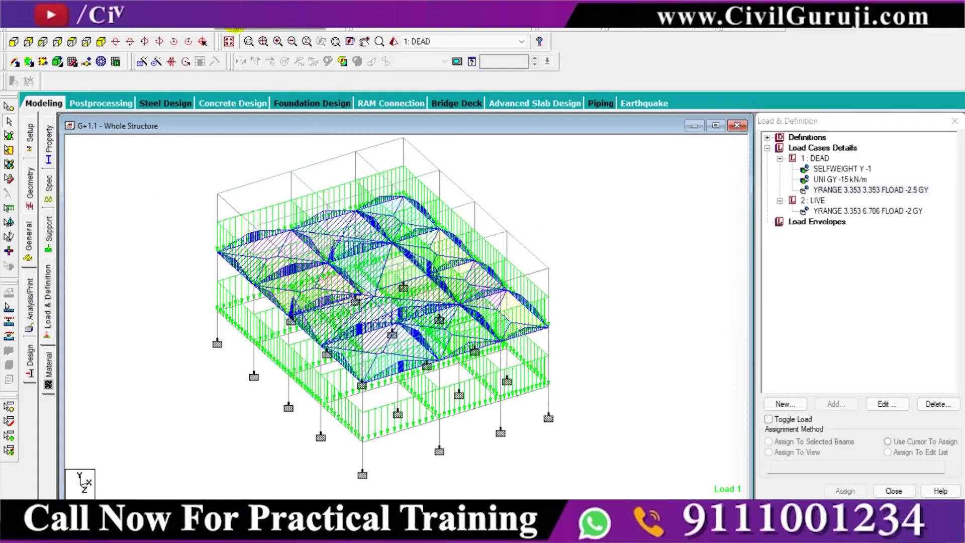
pyautogui.click(234, 20)
pyautogui.click(401, 275)
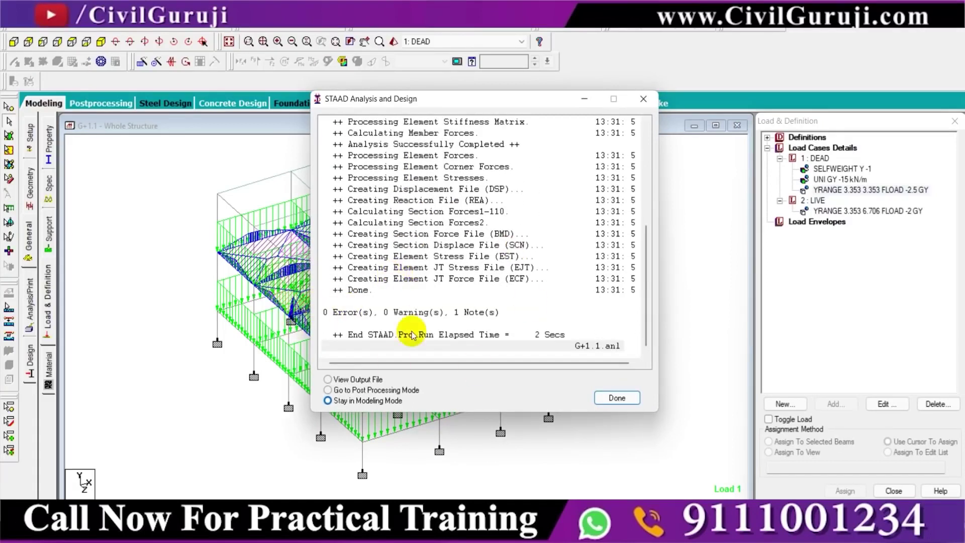
pyautogui.click(650, 100)
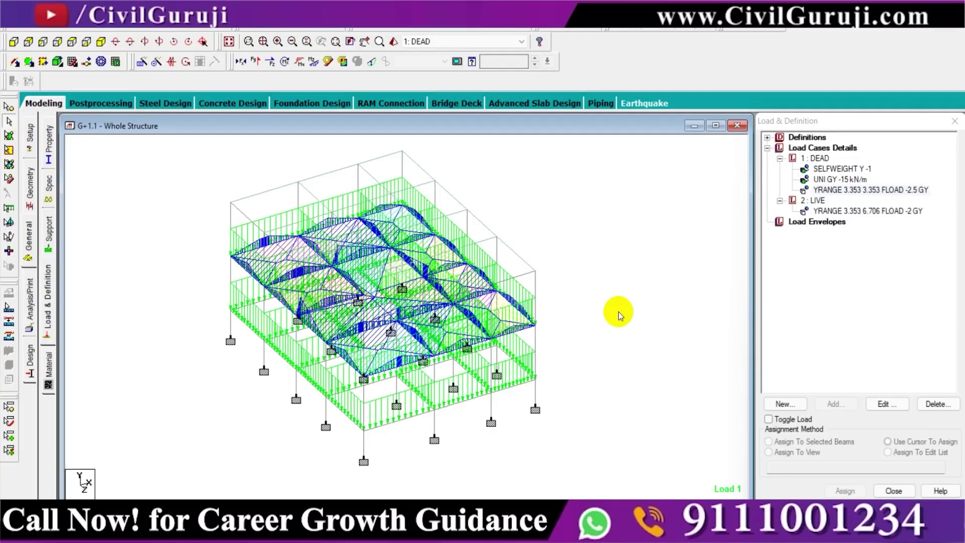
# - Start defining load combination 3 under the load cases and name it 1.5(D.L+L.L)
pyautogui.click(834, 148)
pyautogui.click(833, 405)
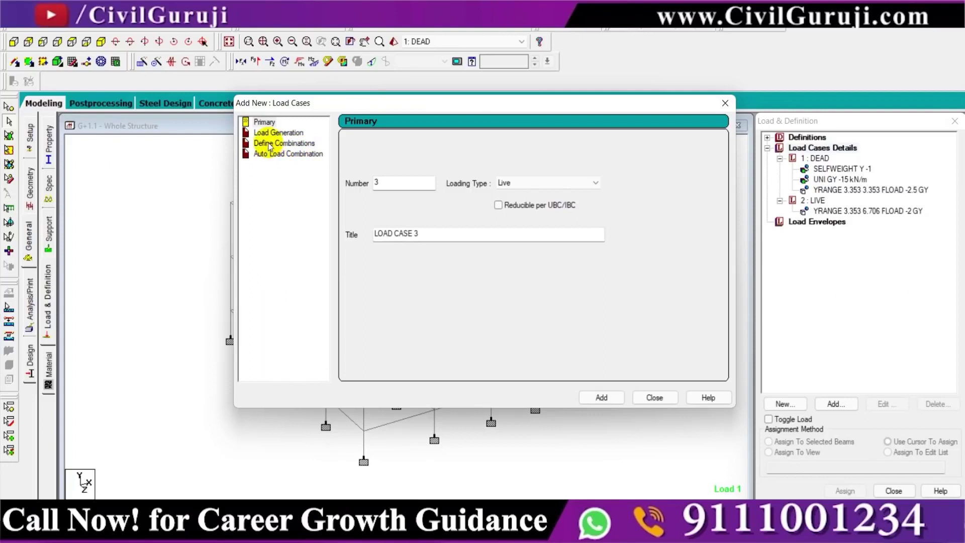
pyautogui.click(270, 145)
pyautogui.moveTo(345, 102); pyautogui.dragTo(318, 104)
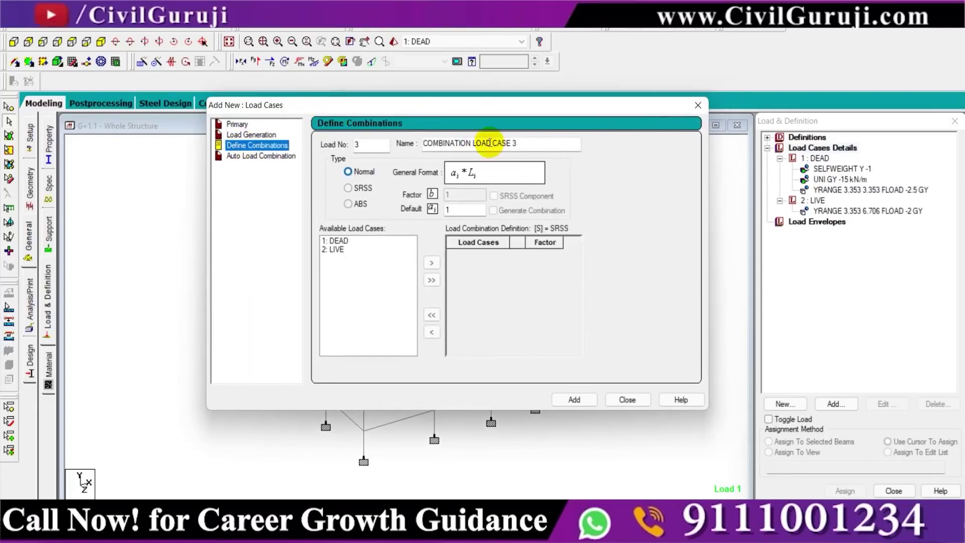
pyautogui.moveTo(530, 143); pyautogui.dragTo(358, 146)
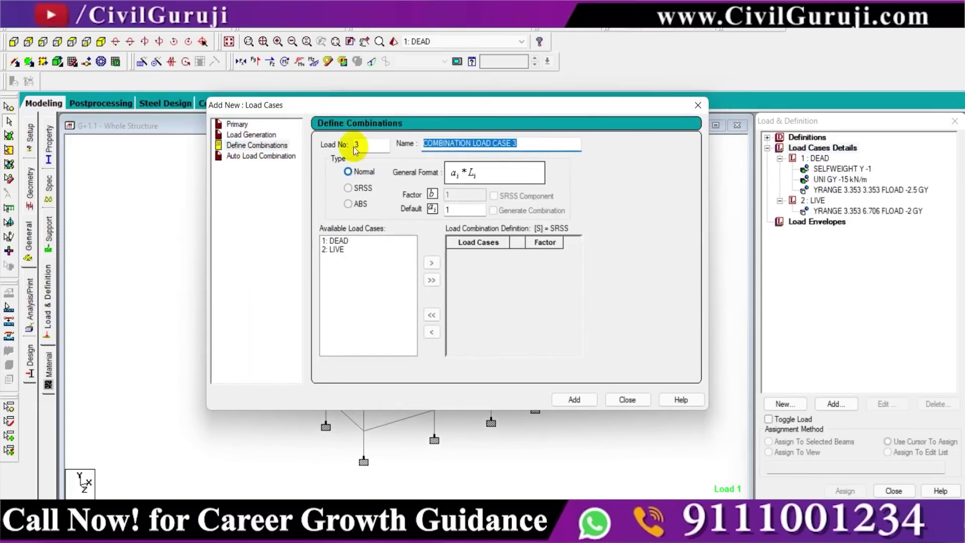
pyautogui.write('1.5(D.L+L.L')
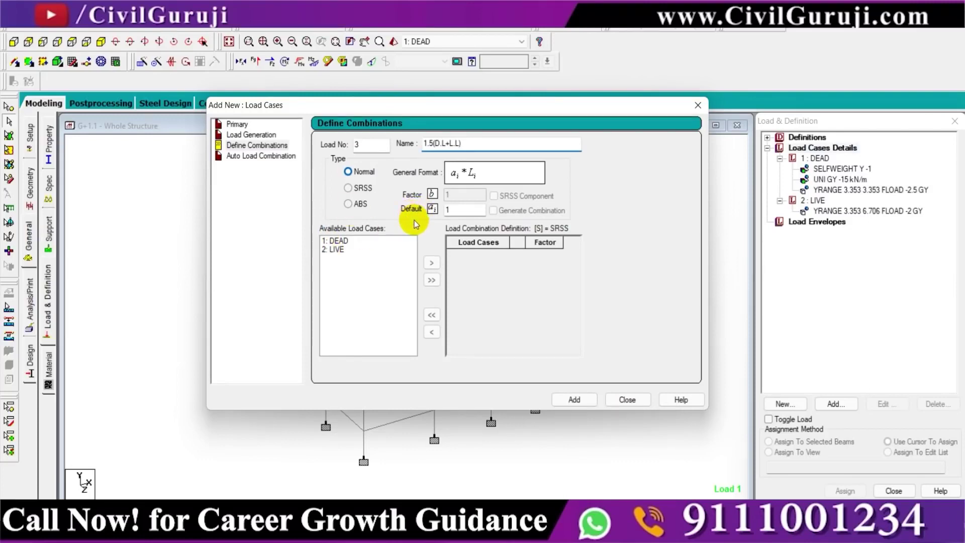
# - Include the DEAD and LIVE cases in the combination with a factor of 1.5 and add it, accepting deletion of the old result files
pyautogui.click(467, 207)
pyautogui.write('.5')
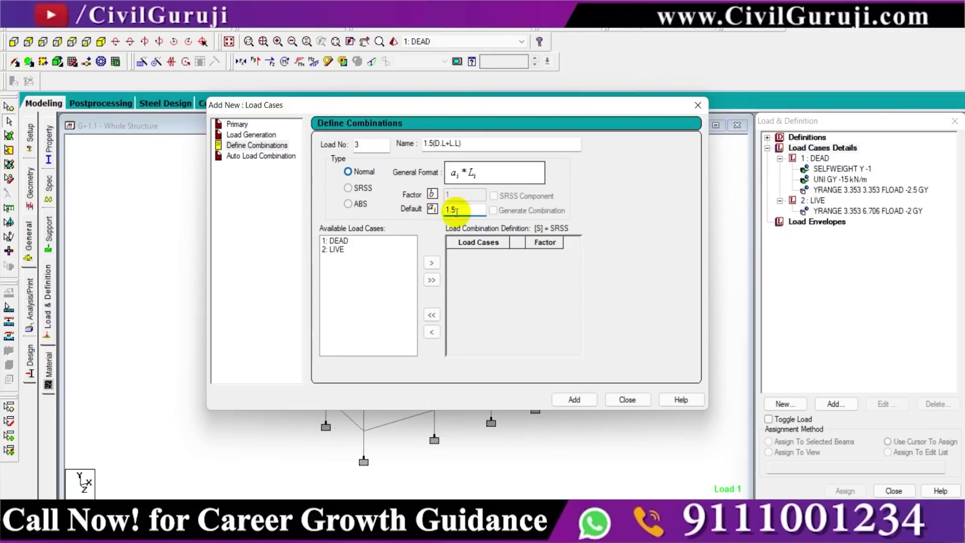
pyautogui.click(432, 280)
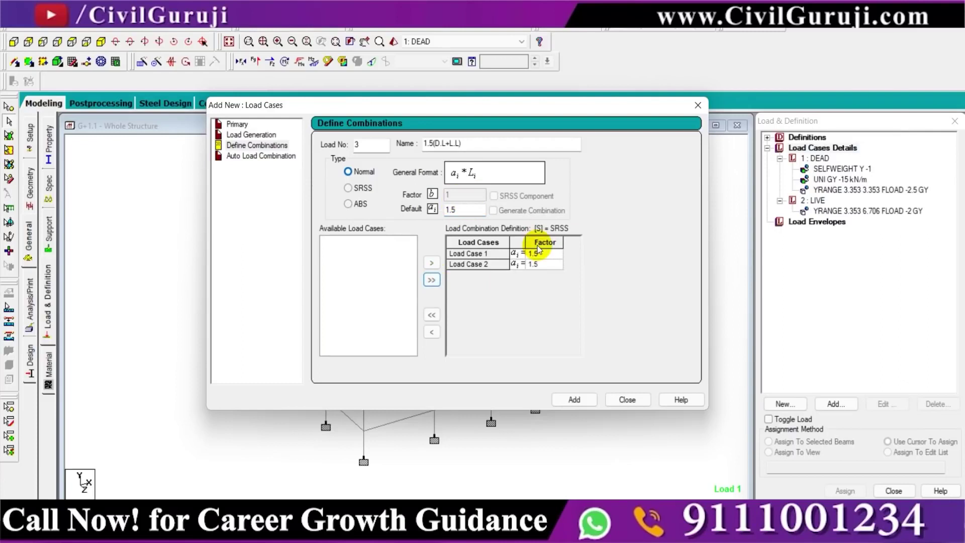
pyautogui.click(575, 399)
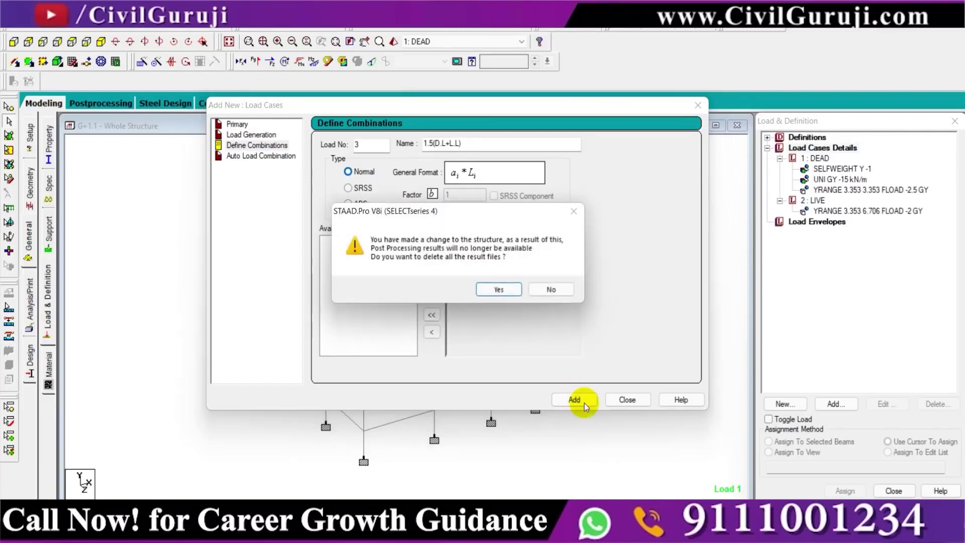
pyautogui.click(499, 289)
pyautogui.click(629, 399)
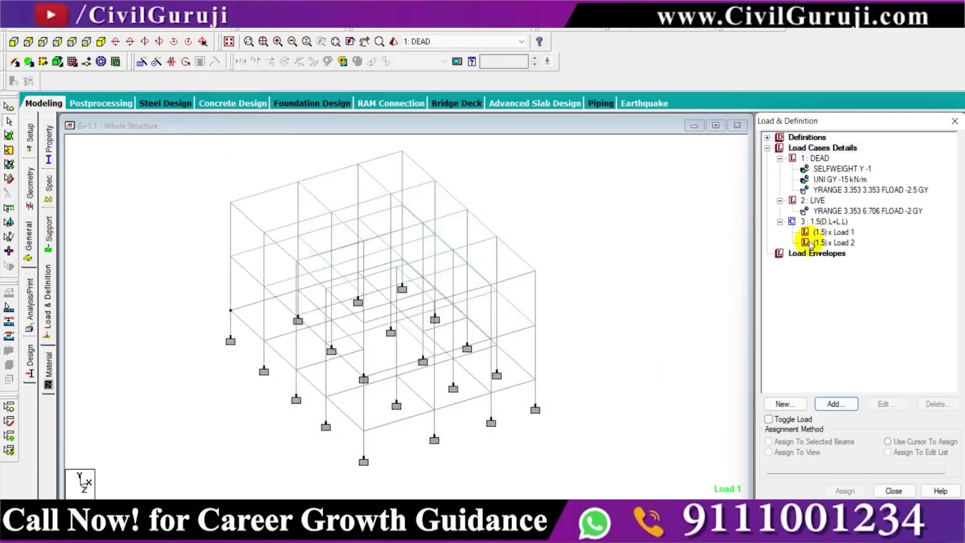
# - Run the analysis with the 1.5(D.L+L.L) combination included and open the output file
pyautogui.click(670, 263)
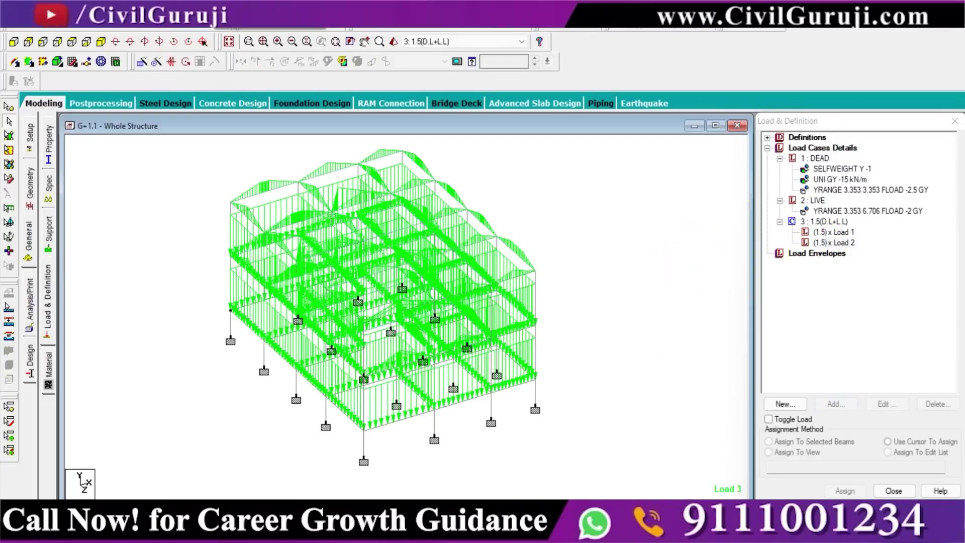
pyautogui.click(401, 273)
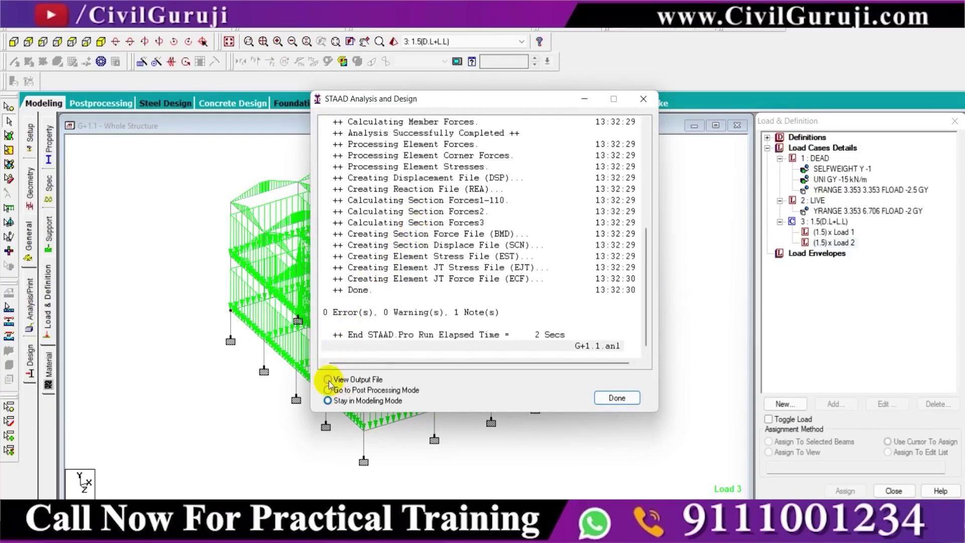
pyautogui.click(608, 399)
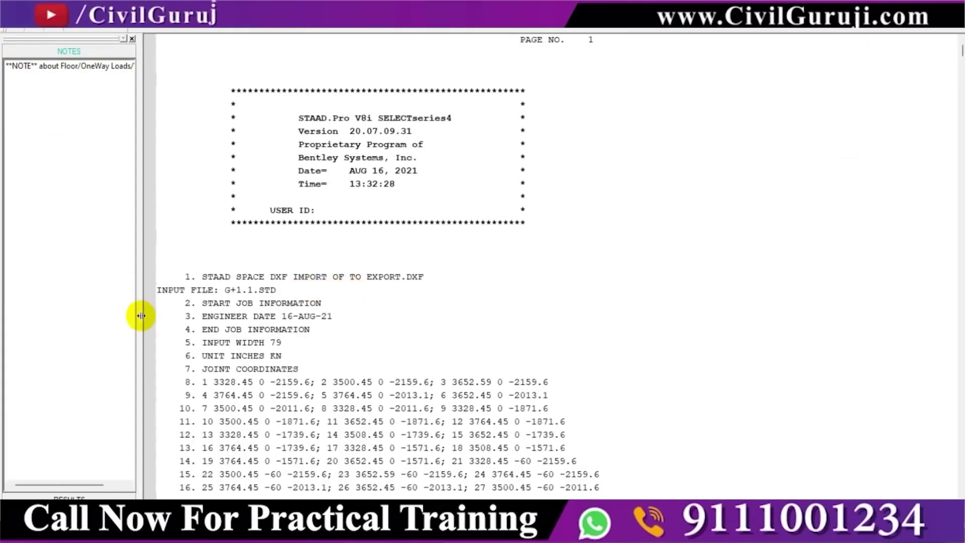
# - Examine the results in the output file, reading the load summations, maximum displacements and joint load summary
pyautogui.click(86, 496)
pyautogui.click(68, 80)
pyautogui.scroll(-4, 443, 216)
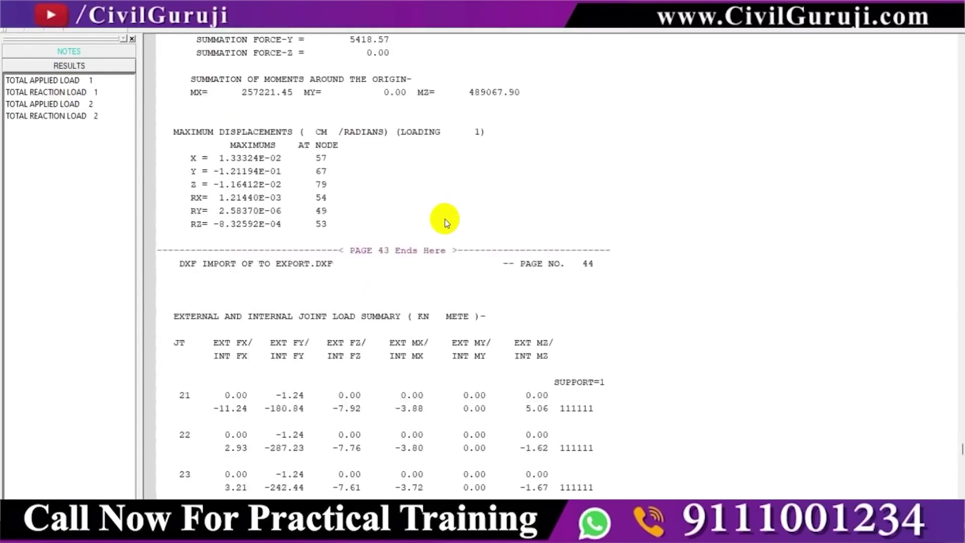
pyautogui.scroll(-20, 446, 219)
pyautogui.scroll(7, 453, 219)
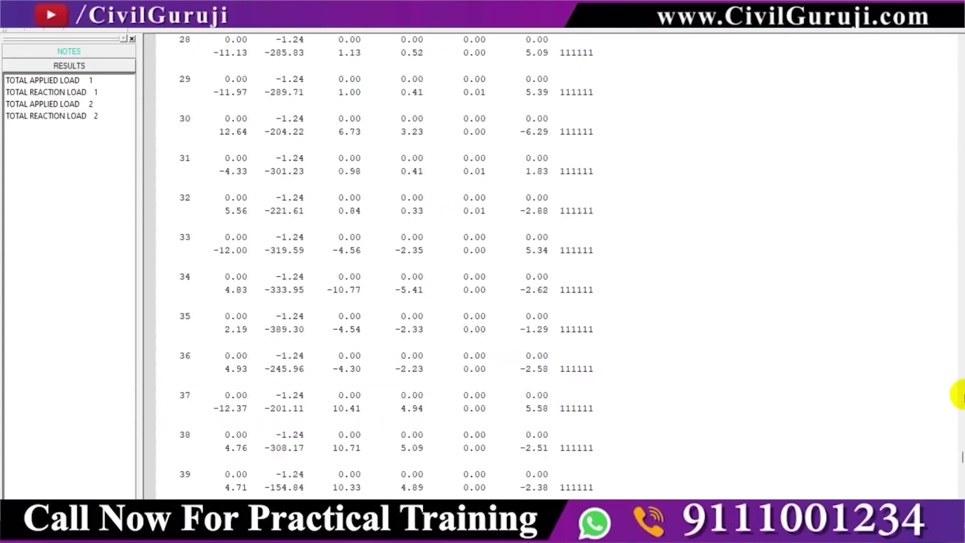
# - Find the actual weight of the structure under the DEAD loading in the output file
pyautogui.moveTo(960, 455); pyautogui.dragTo(936, 65)
pyautogui.scroll(-10, 366, 315)
pyautogui.scroll(-9, 365, 316)
pyautogui.click(242, 304)
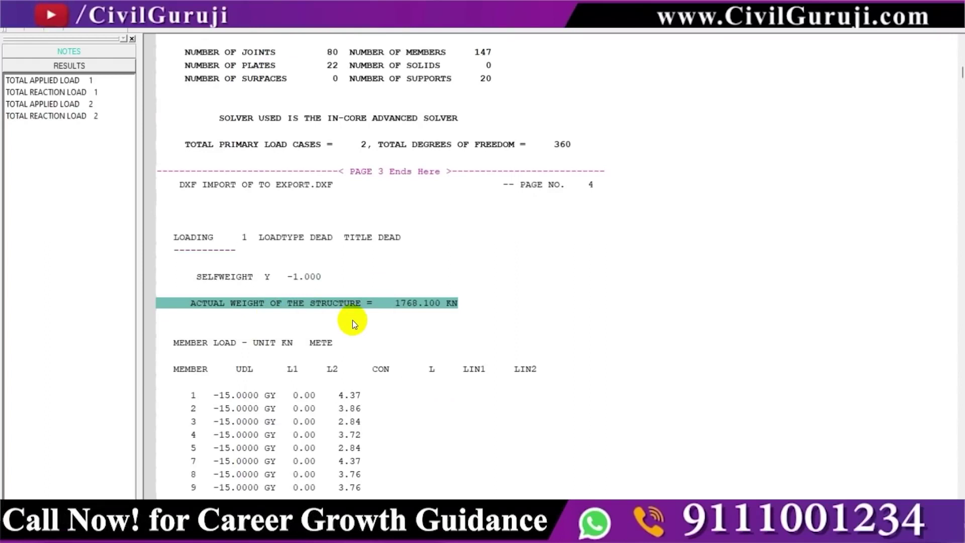
pyautogui.click(407, 326)
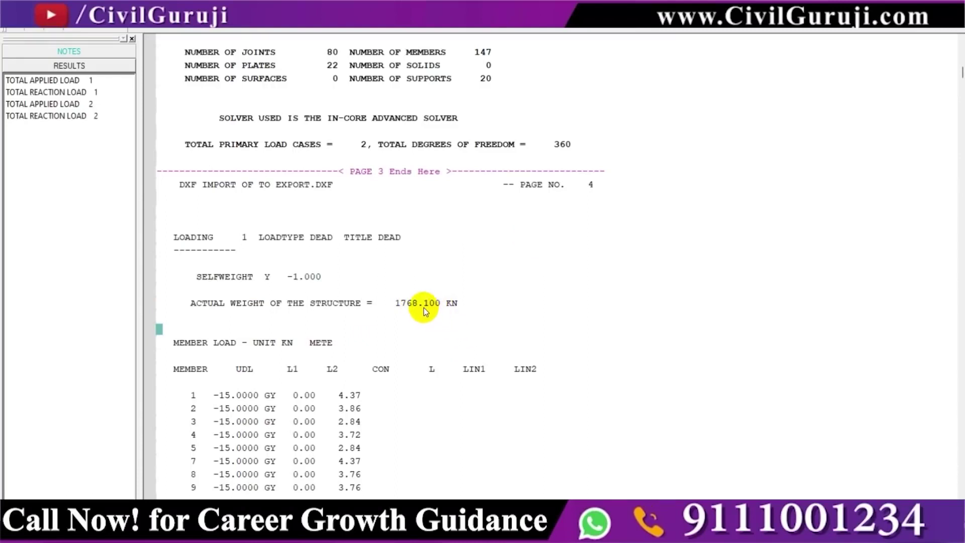
pyautogui.click(423, 304)
pyautogui.scroll(8, 471, 282)
pyautogui.scroll(10, 471, 283)
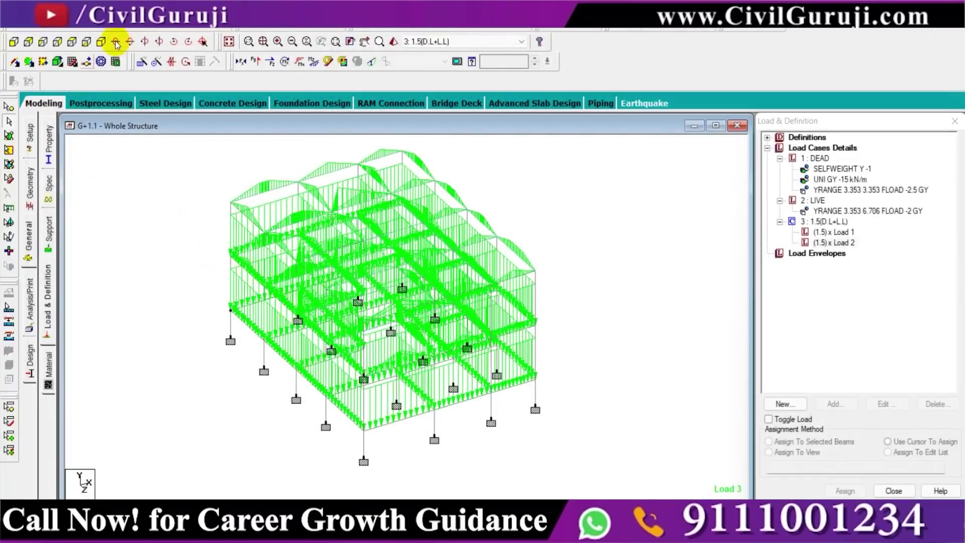
# - Set the concrete density to 25 in the STAAD Editor input file, save it and close the editor
pyautogui.click(177, 28)
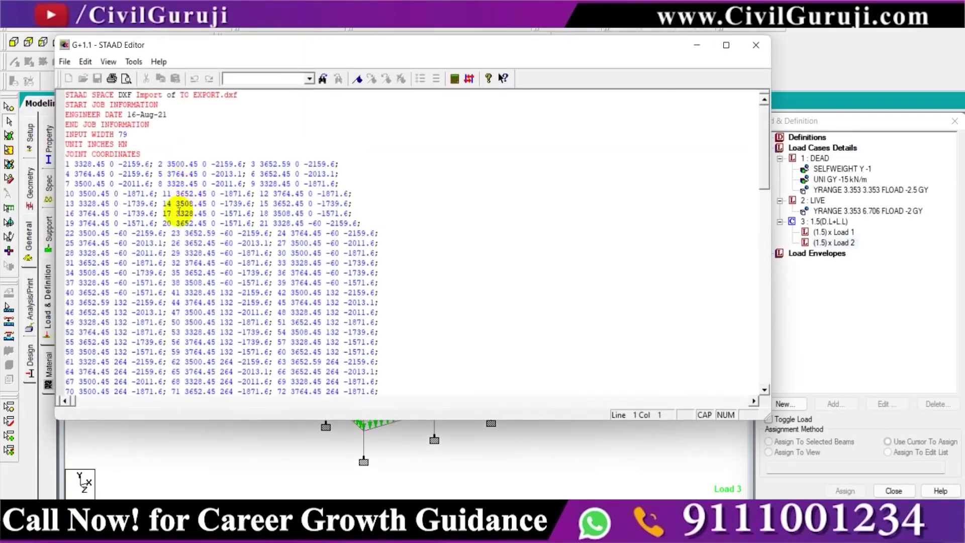
pyautogui.scroll(-3, 181, 233)
pyautogui.scroll(-18, 181, 232)
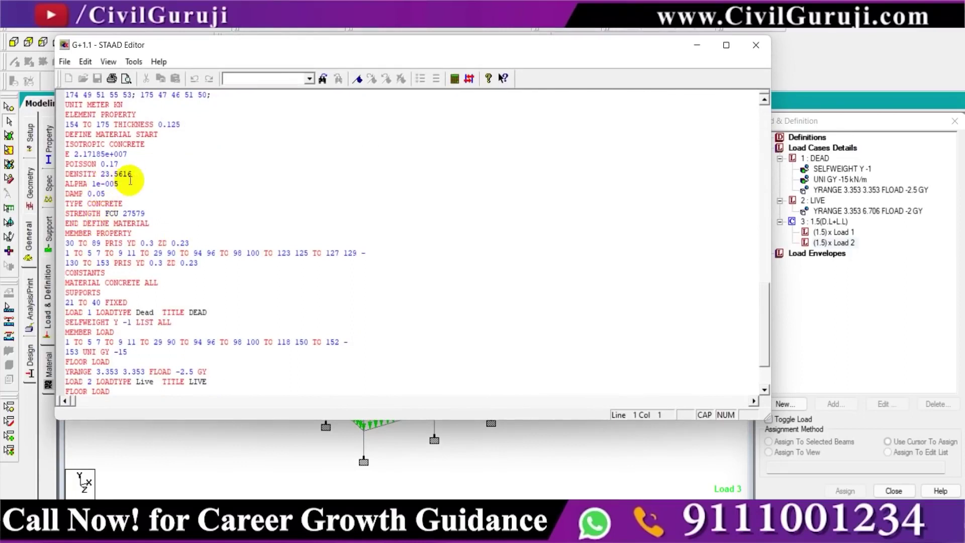
pyautogui.moveTo(132, 174); pyautogui.dragTo(115, 175)
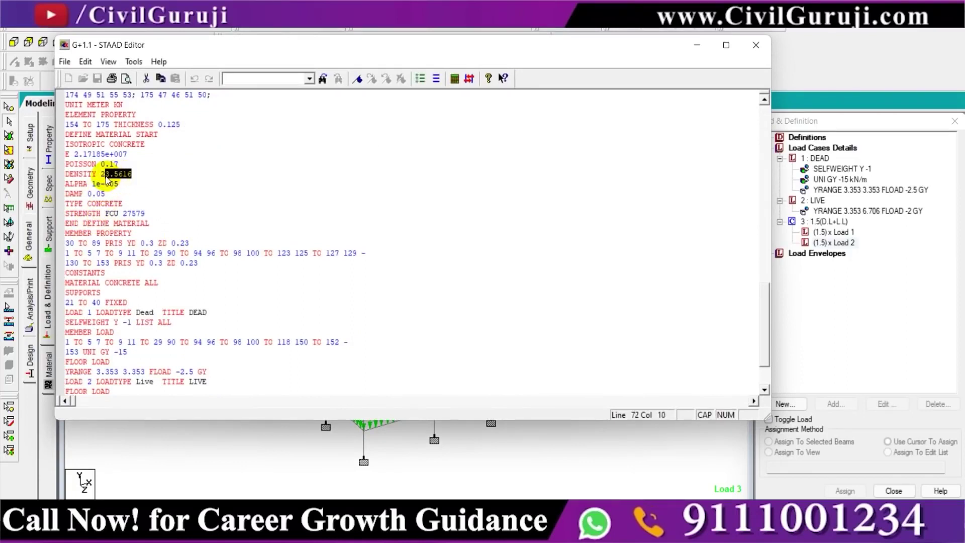
pyautogui.write('5')
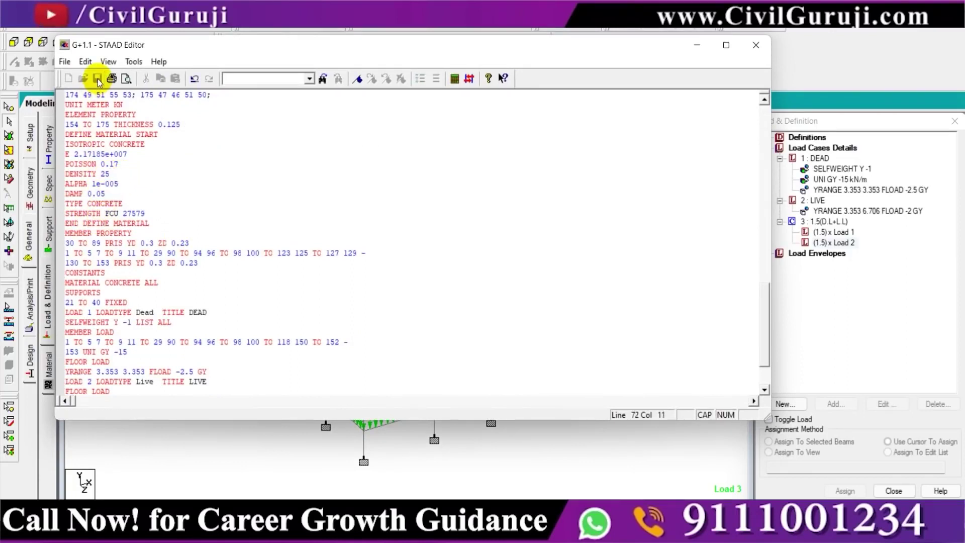
pyautogui.click(756, 45)
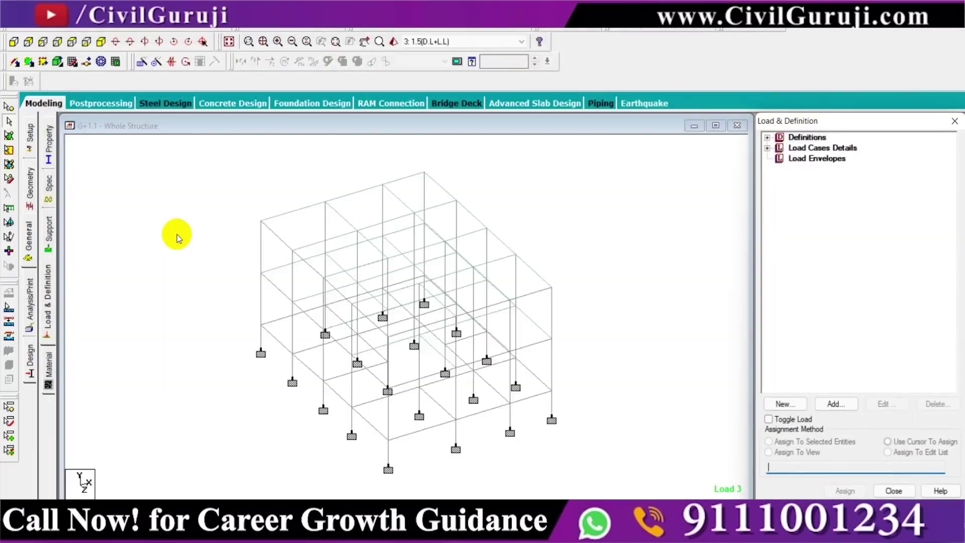
# - Rerun the analysis with the edited input file and open the output file
pyautogui.click(177, 238)
pyautogui.click(235, 20)
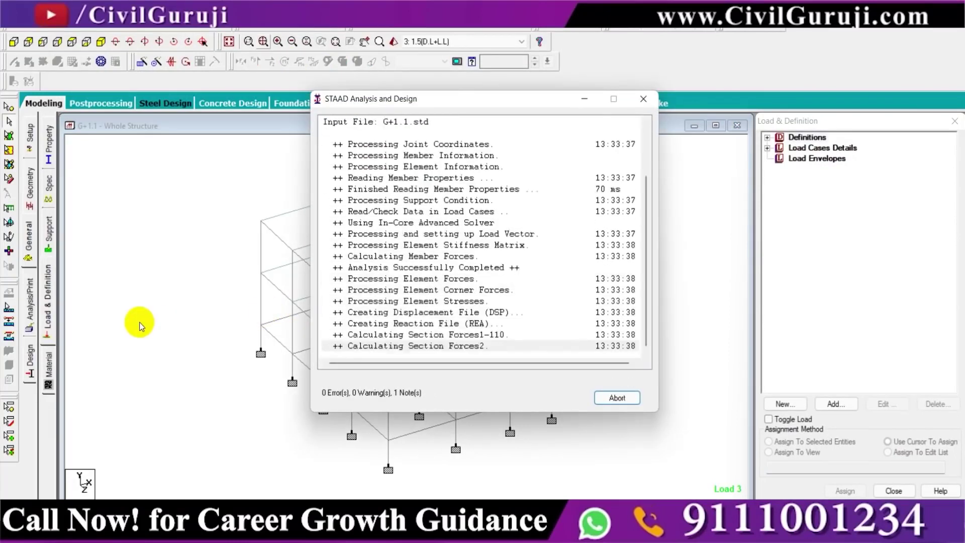
pyautogui.click(333, 378)
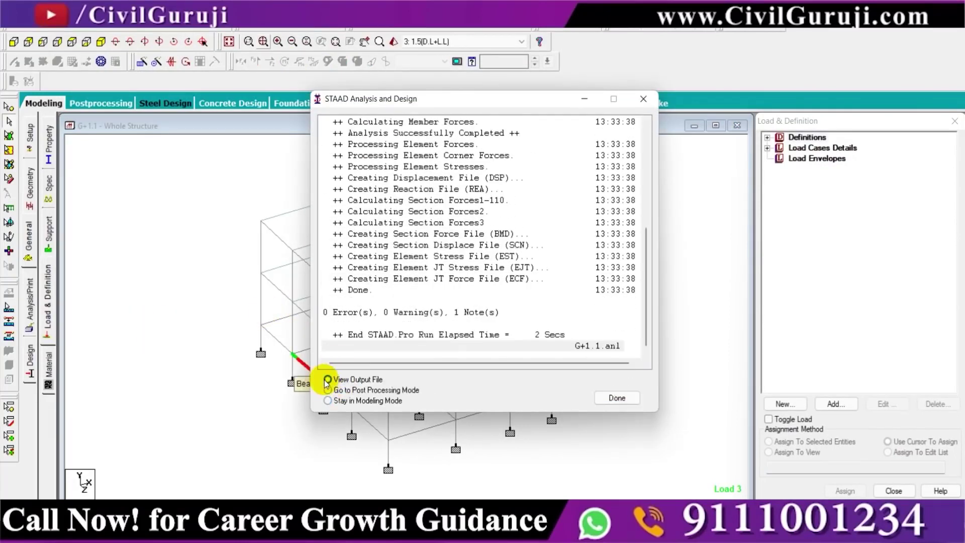
pyautogui.click(607, 399)
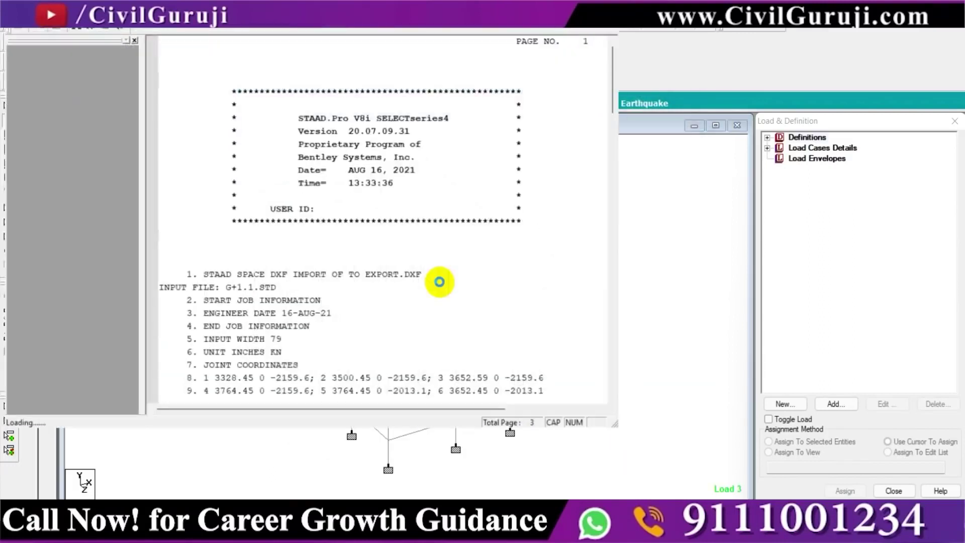
# - Check the total applied load for loading 1 and find the structure's actual weight under the DEAD loading in the output file
pyautogui.click(69, 497)
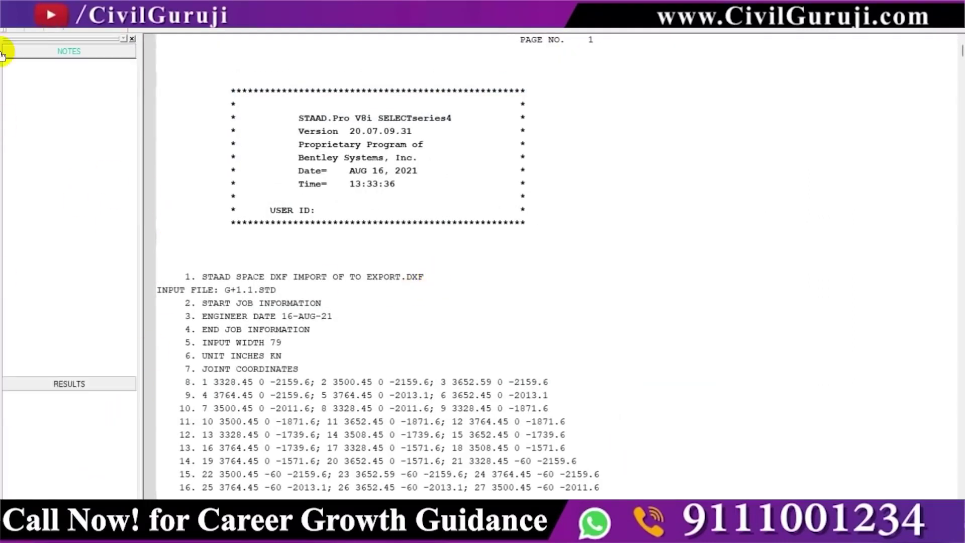
pyautogui.click(57, 81)
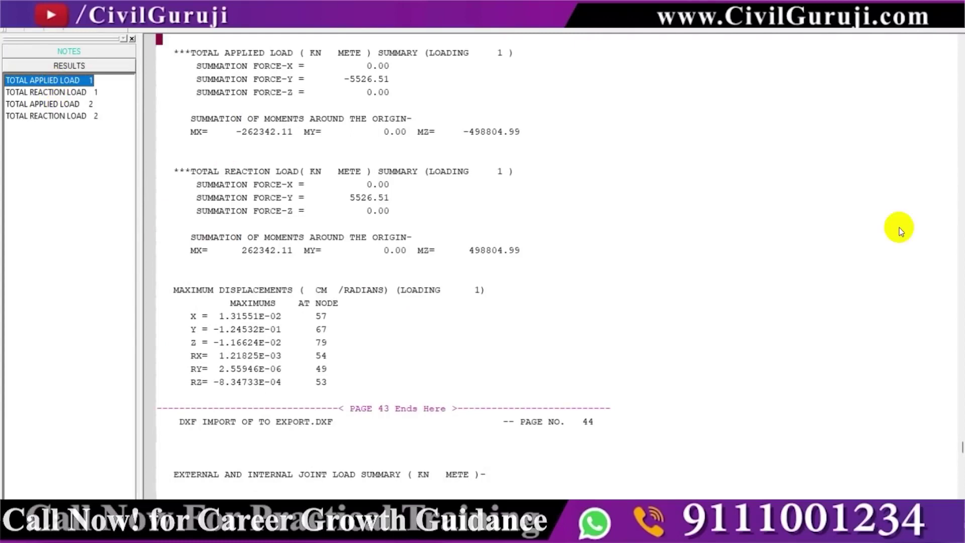
pyautogui.moveTo(962, 446); pyautogui.dragTo(918, 42)
pyautogui.scroll(-15, 407, 391)
pyautogui.scroll(-20, 407, 391)
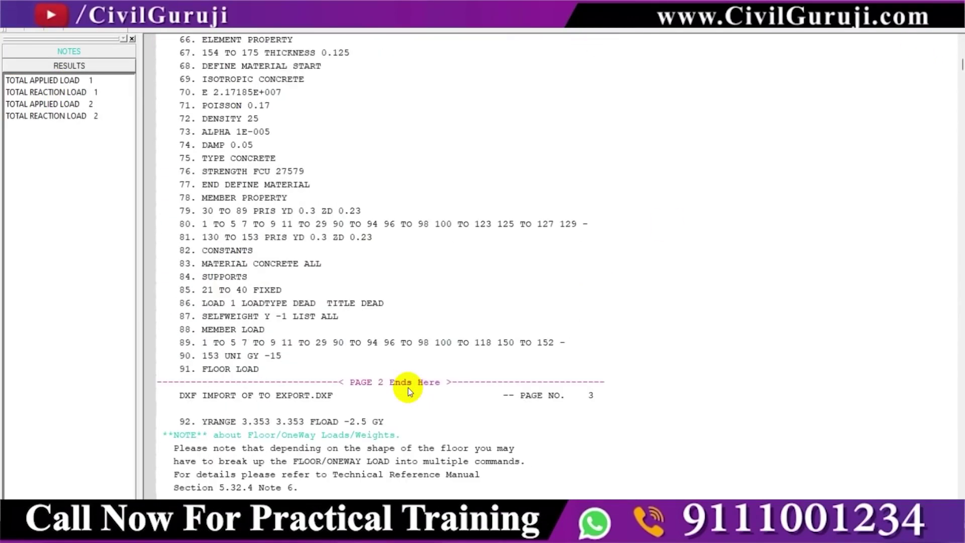
pyautogui.scroll(-3, 407, 391)
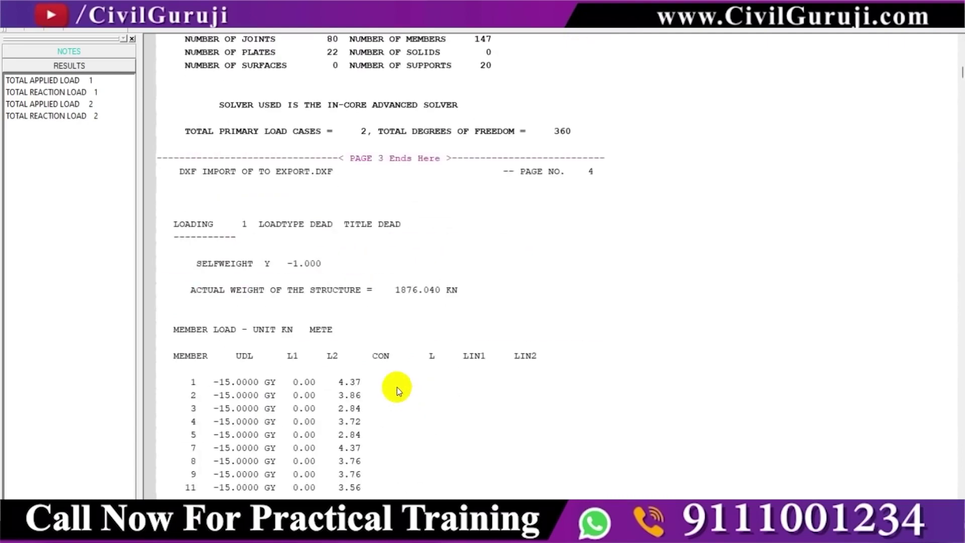
pyautogui.click(400, 290)
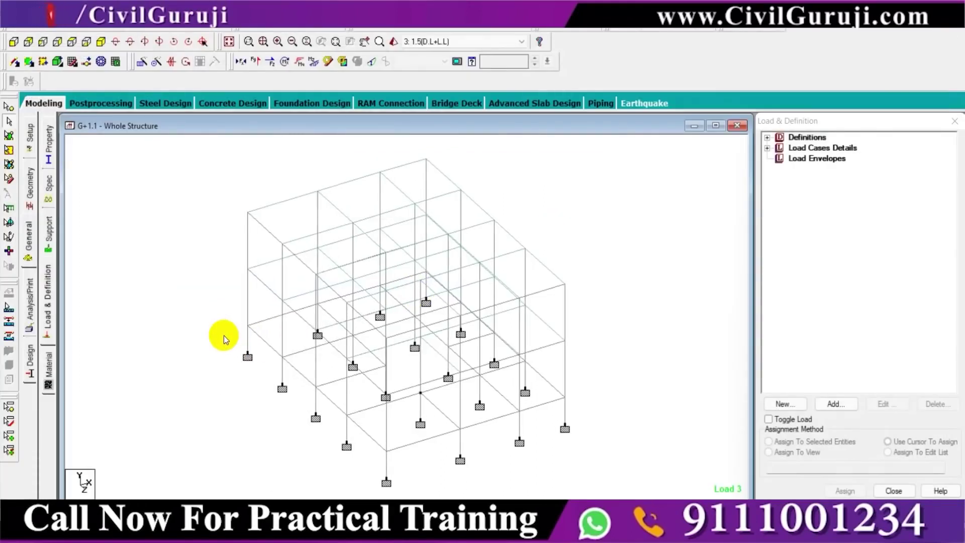
# - Open the details of roof edge beam 119 and look through its property, geometry, loading, deflection and shear bending data
pyautogui.click(280, 207)
pyautogui.doubleClick(281, 205)
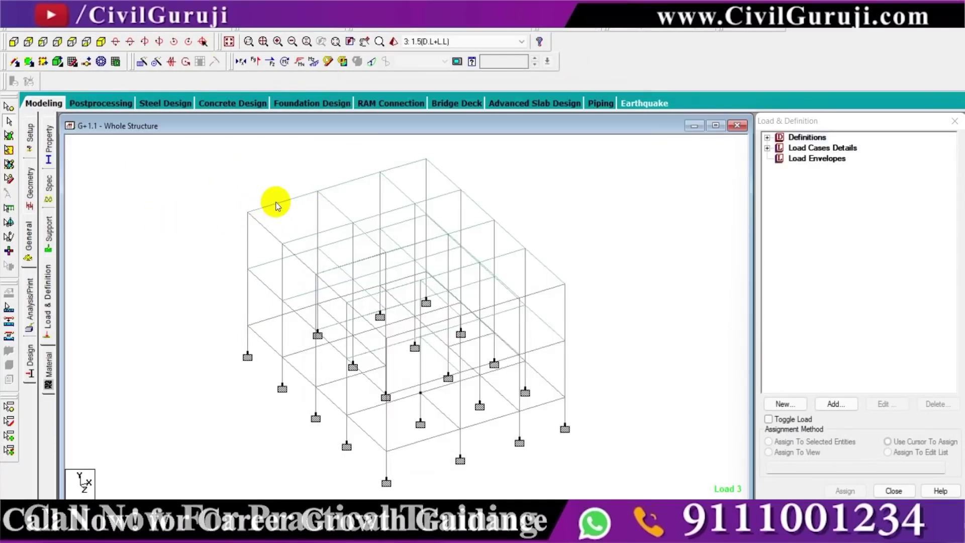
pyautogui.doubleClick(322, 189)
pyautogui.click(382, 128)
pyautogui.click(362, 128)
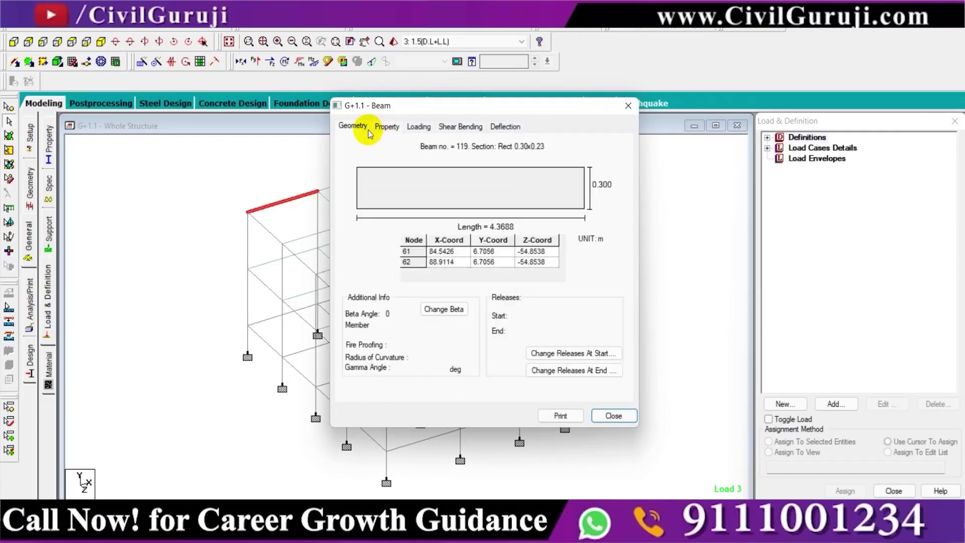
pyautogui.click(419, 127)
pyautogui.click(460, 128)
pyautogui.click(505, 127)
pyautogui.click(460, 128)
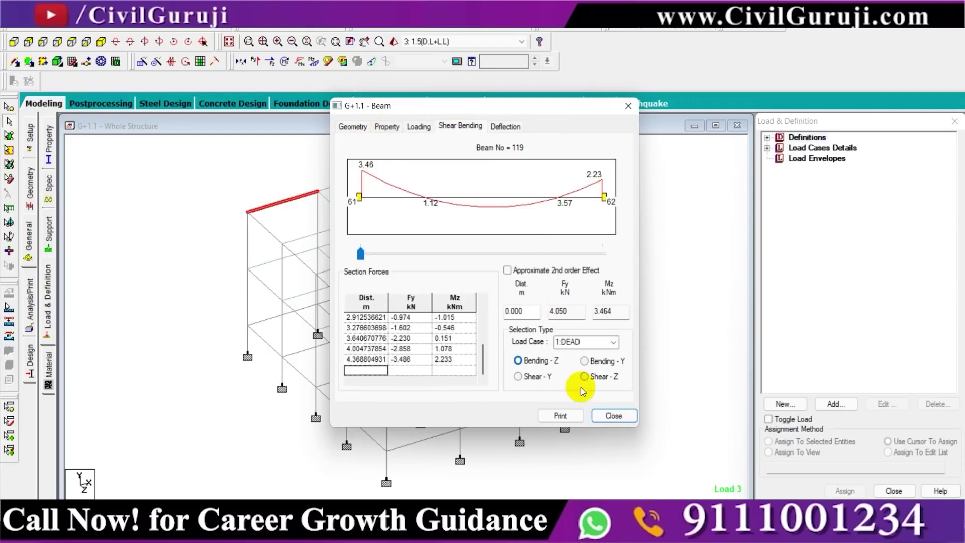
# - Examine the beam's Shear-Y diagram for DEAD and its Shear-Y and Bending-Z diagrams for 1.5(D.L+L.L), and close the beam details
pyautogui.click(517, 377)
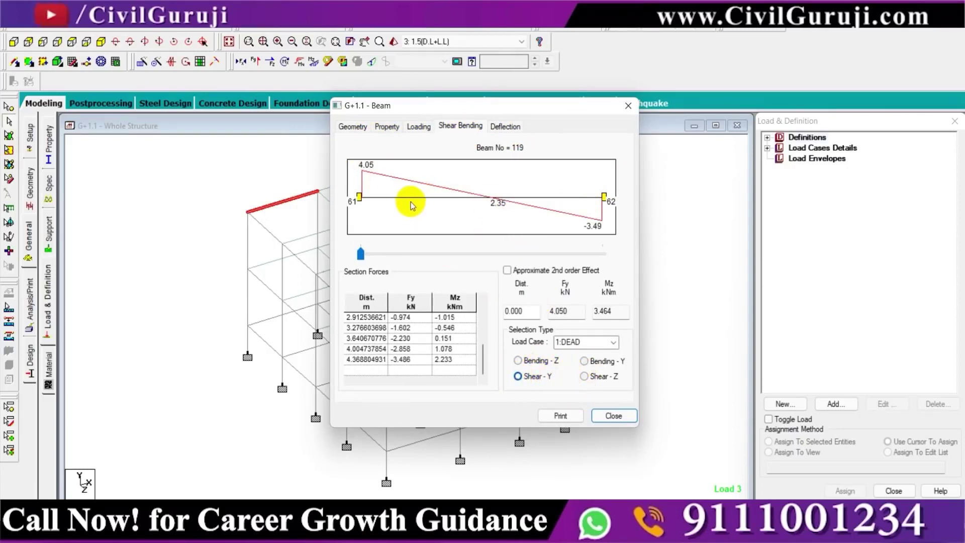
pyautogui.click(614, 342)
pyautogui.click(593, 371)
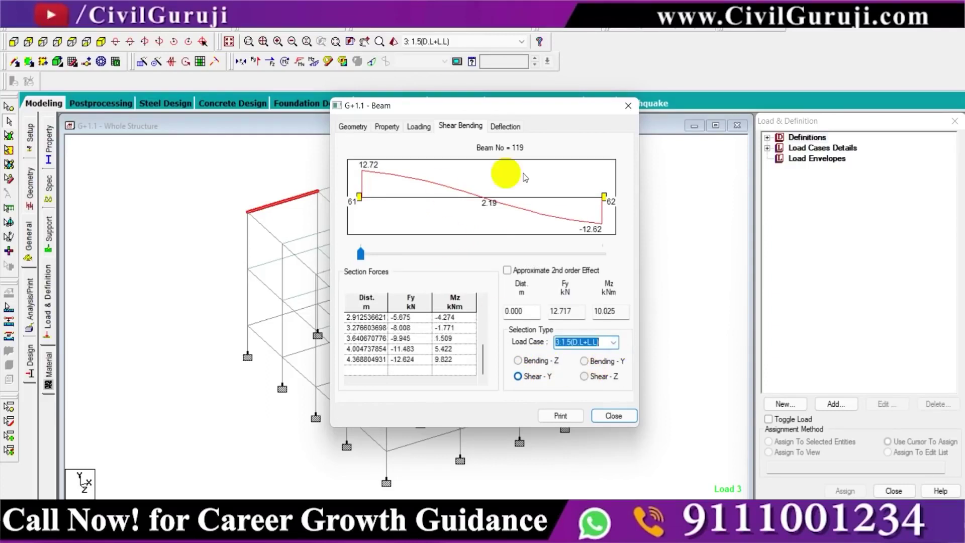
pyautogui.click(518, 361)
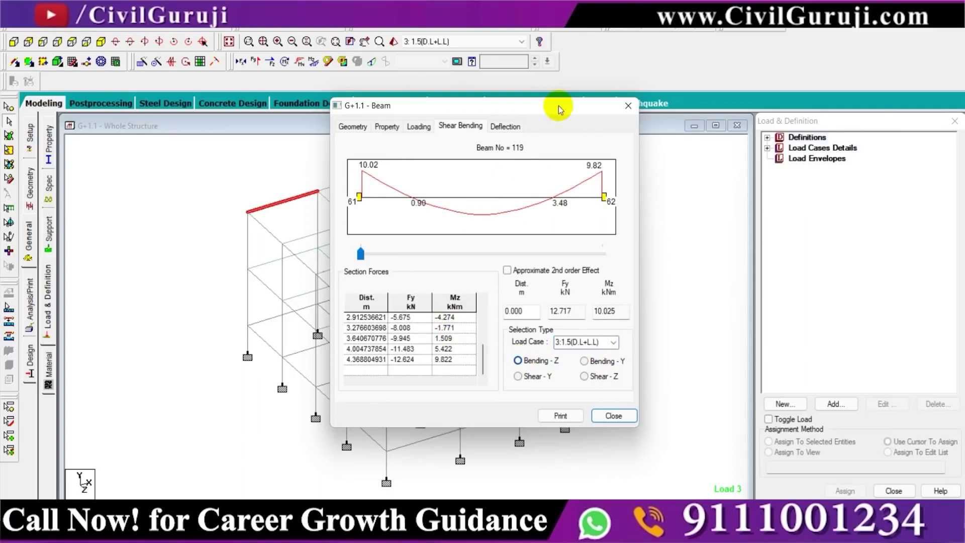
pyautogui.click(628, 107)
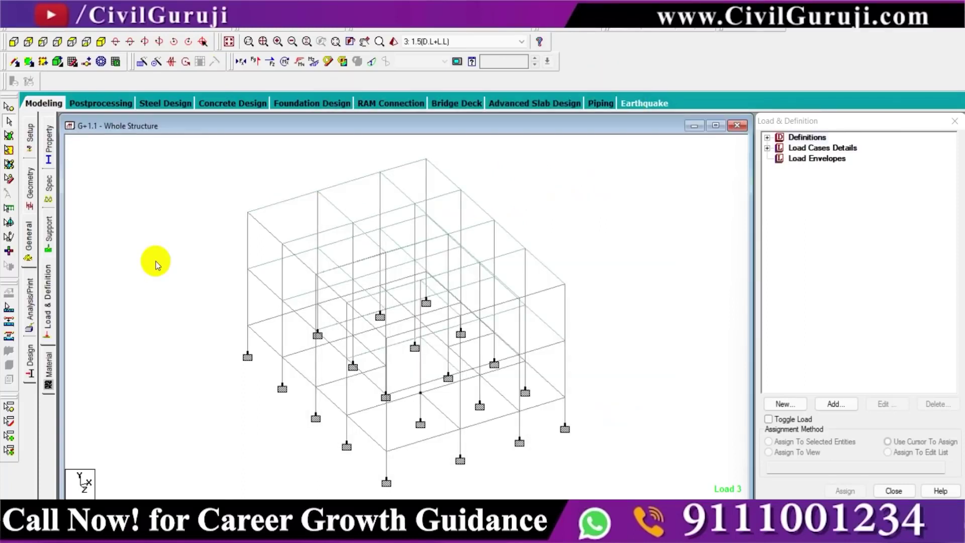
# - Switch to concrete design and auto form design members from the horizontal beams at all three levels
pyautogui.scroll(-1, 196, 332)
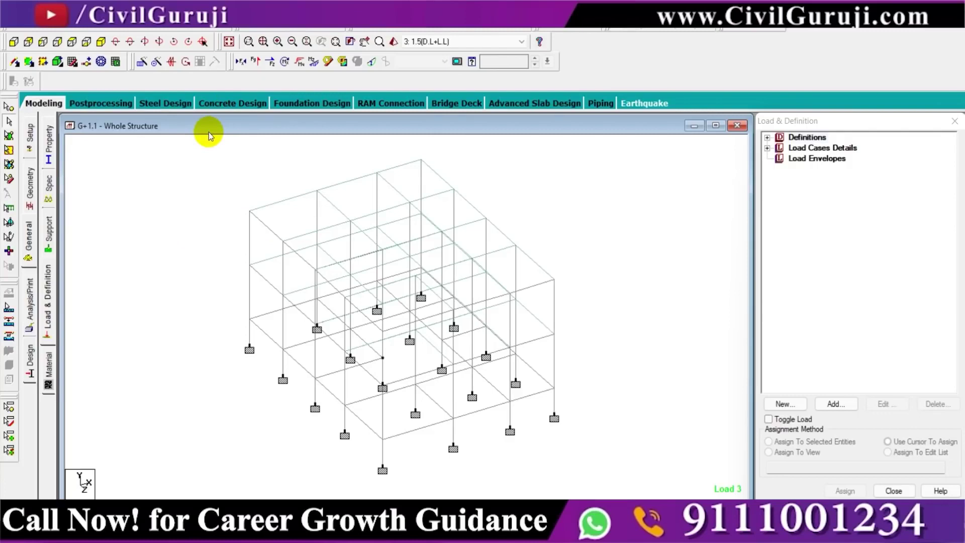
pyautogui.click(239, 104)
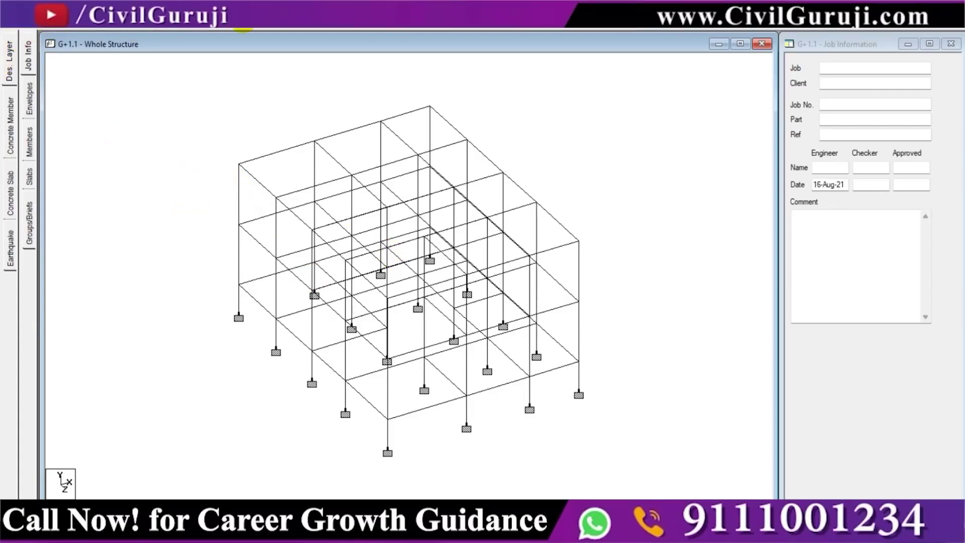
pyautogui.click(243, 18)
pyautogui.moveTo(185, 122); pyautogui.dragTo(692, 146)
pyautogui.moveTo(193, 234); pyautogui.dragTo(671, 262)
pyautogui.moveTo(204, 341); pyautogui.dragTo(625, 371)
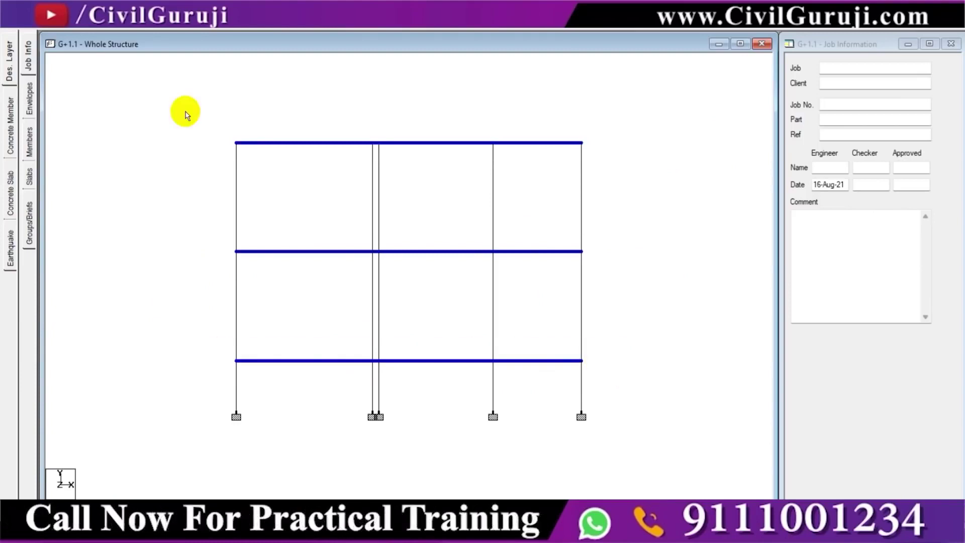
pyautogui.click(286, 20)
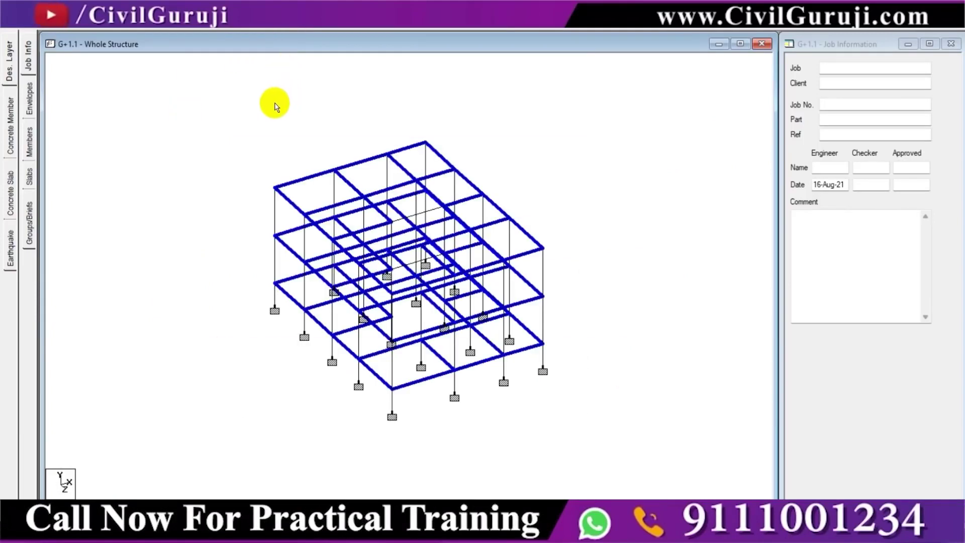
pyautogui.click(112, 18)
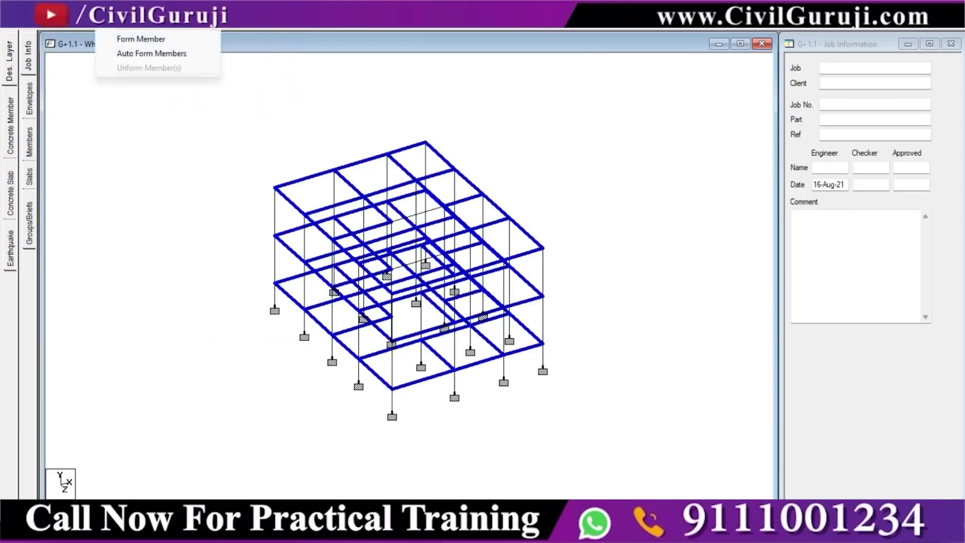
pyautogui.click(134, 54)
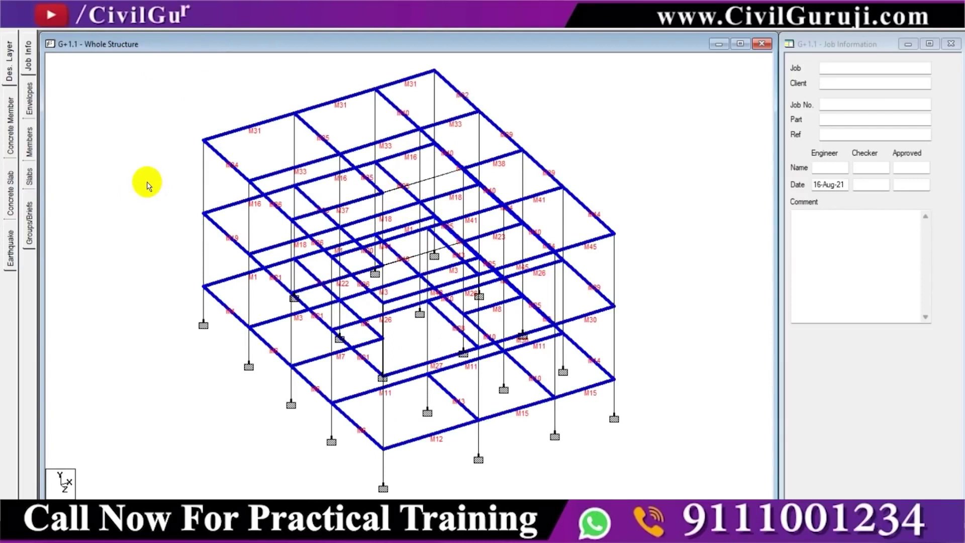
# - Auto form design members from the columns of all storeys
pyautogui.click(147, 185)
pyautogui.click(238, 27)
pyautogui.scroll(-3, 248, 126)
pyautogui.moveTo(183, 141); pyautogui.dragTo(643, 213)
pyautogui.moveTo(187, 271)
pyautogui.mouseDown()
pyautogui.moveTo(534, 325)
pyautogui.moveTo(633, 322)
pyautogui.mouseUp()
pyautogui.moveTo(195, 408); pyautogui.dragTo(625, 459)
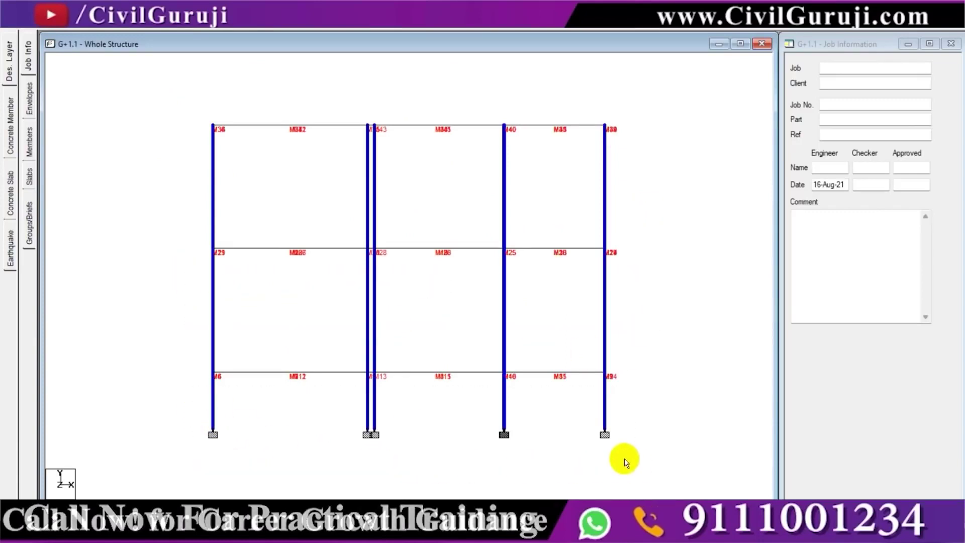
pyautogui.click(284, 28)
pyautogui.click(105, 24)
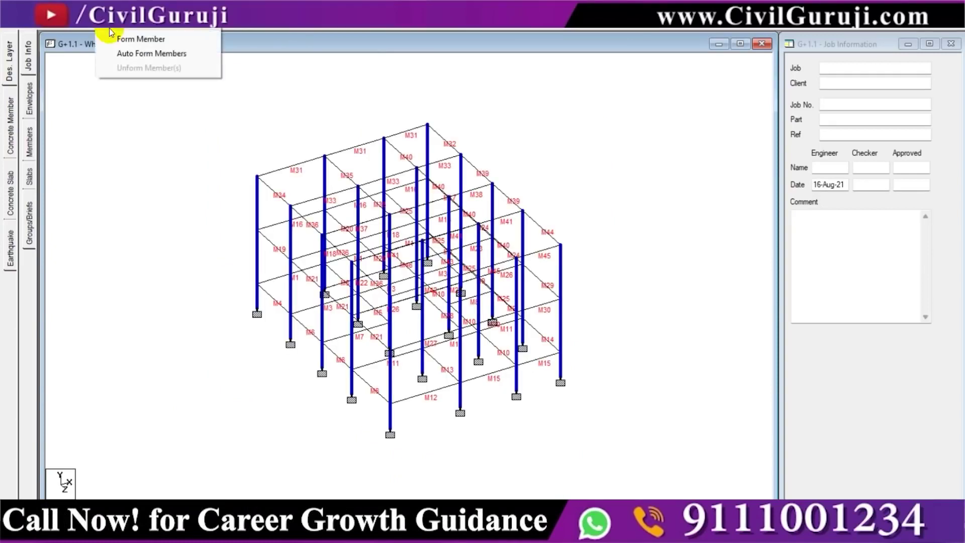
pyautogui.click(124, 53)
pyautogui.scroll(4, 225, 236)
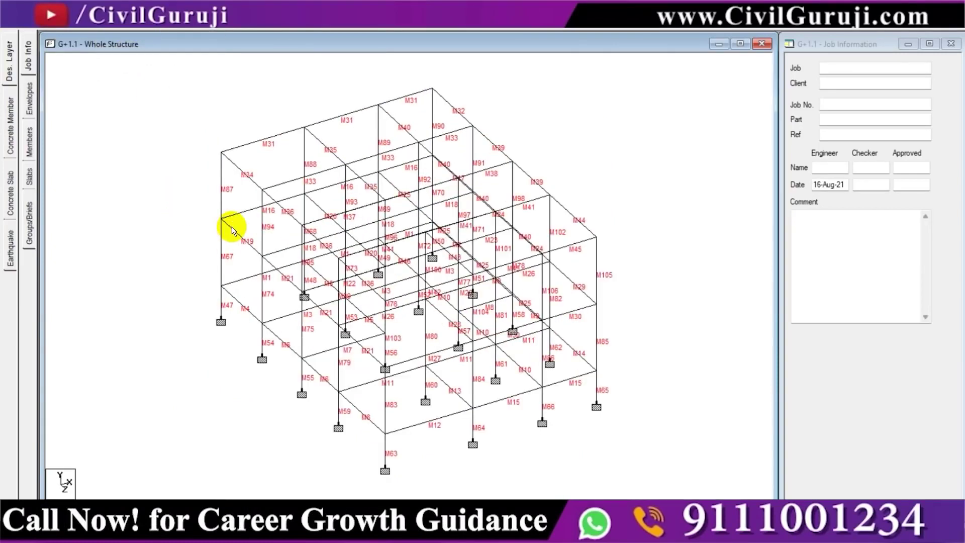
pyautogui.scroll(-3, 221, 232)
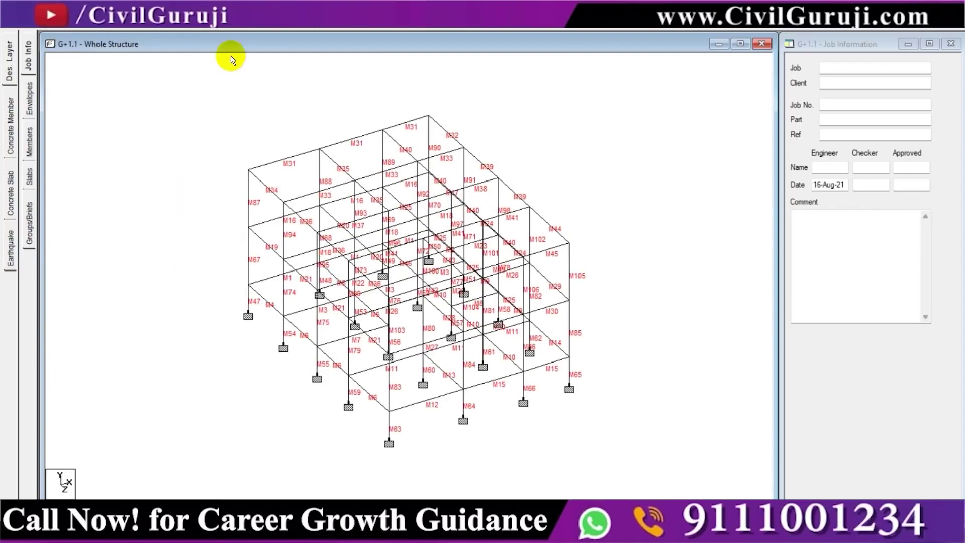
# - Select the beams at all three levels and create an envelope named BEAM ENVELOPE containing the 1.5(D.L+L.L) combination
pyautogui.click(237, 29)
pyautogui.scroll(-3, 214, 106)
pyautogui.moveTo(203, 114); pyautogui.dragTo(616, 169)
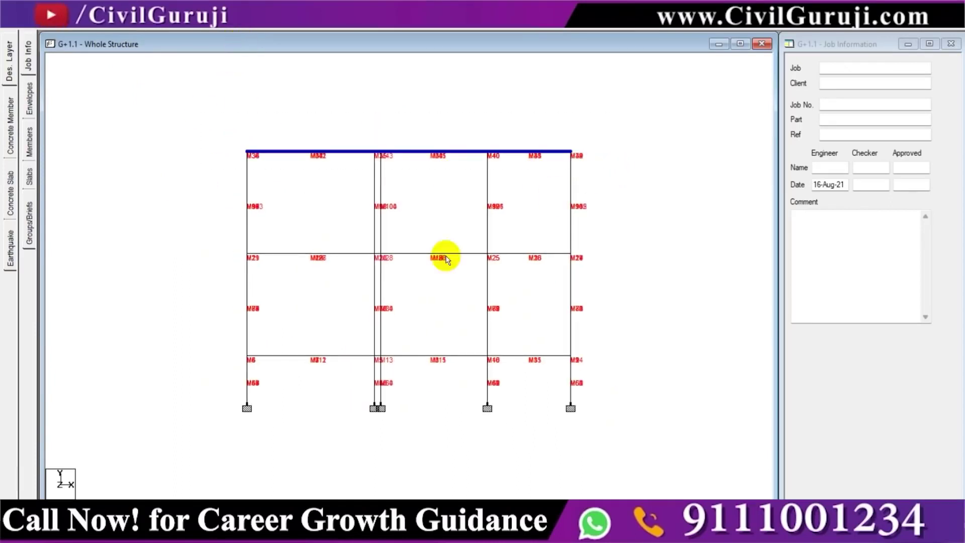
pyautogui.keyDown('ctrl'); pyautogui.moveTo(211, 239); pyautogui.dragTo(606, 271); pyautogui.keyUp('ctrl')
pyautogui.keyDown('ctrl'); pyautogui.moveTo(213, 346); pyautogui.dragTo(597, 367); pyautogui.keyUp('ctrl')
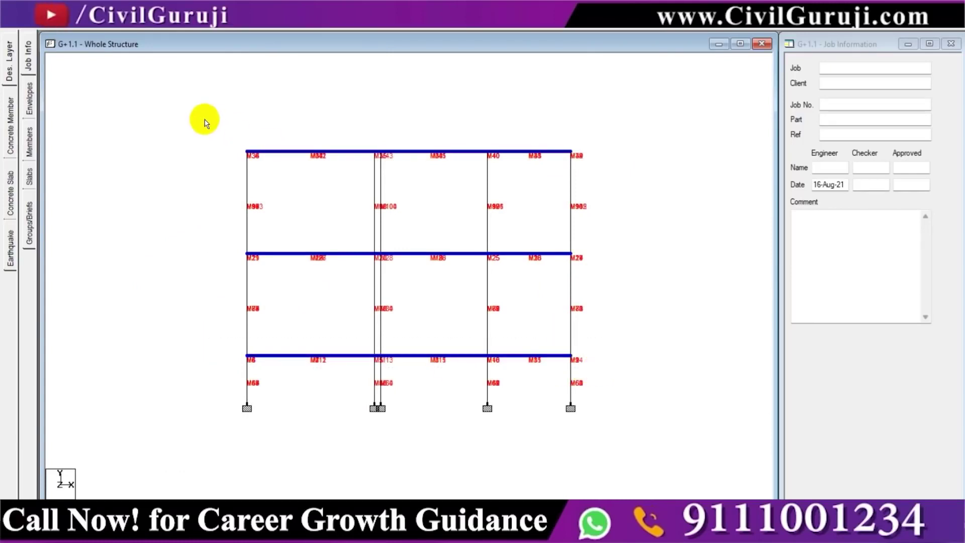
pyautogui.click(31, 103)
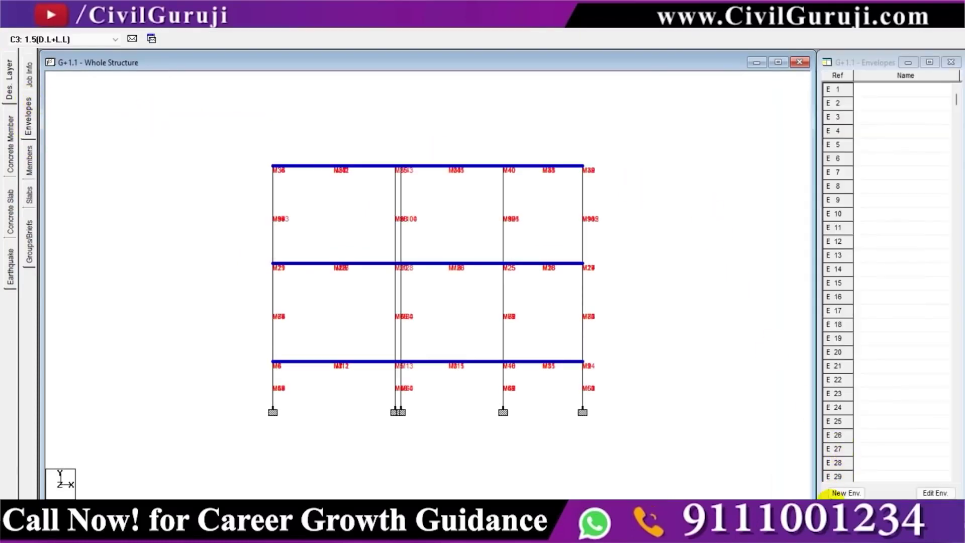
pyautogui.click(846, 493)
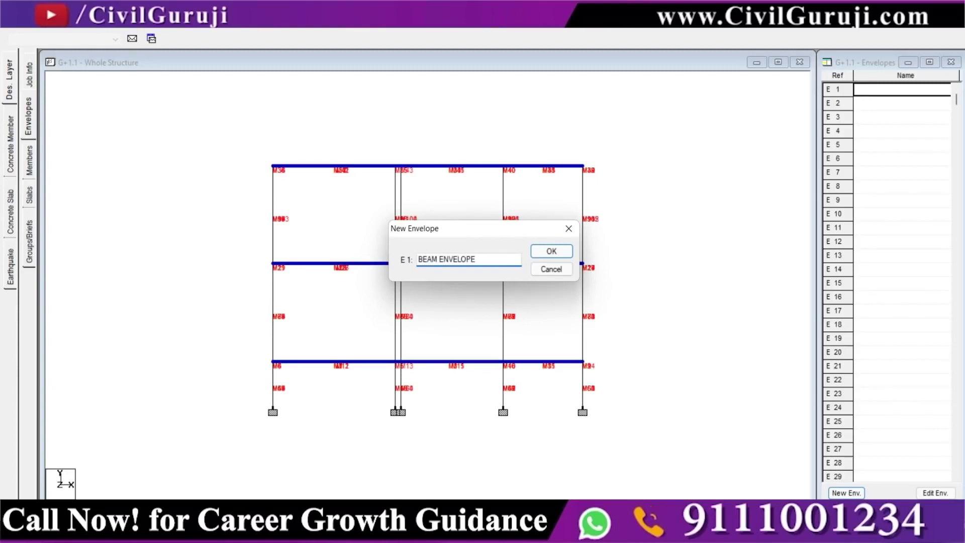
pyautogui.click(549, 251)
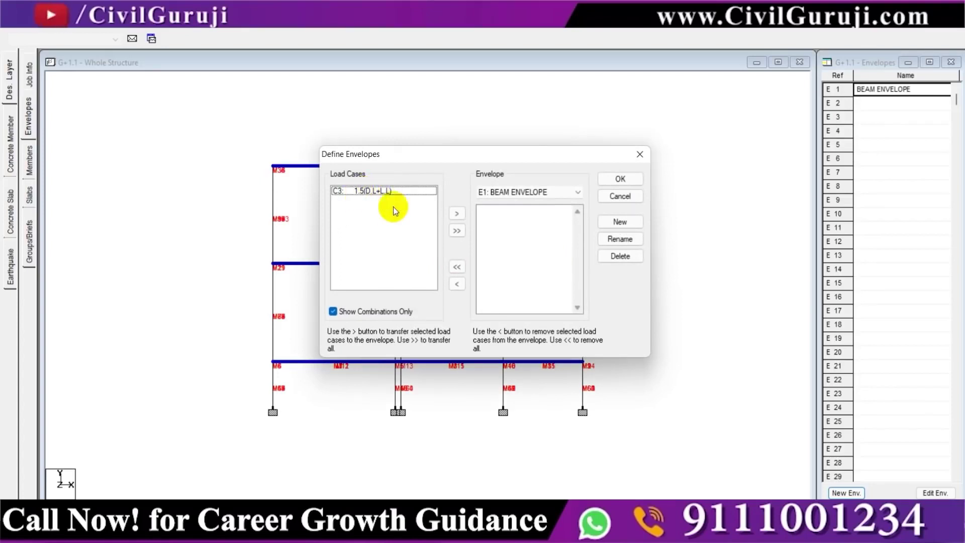
pyautogui.click(456, 231)
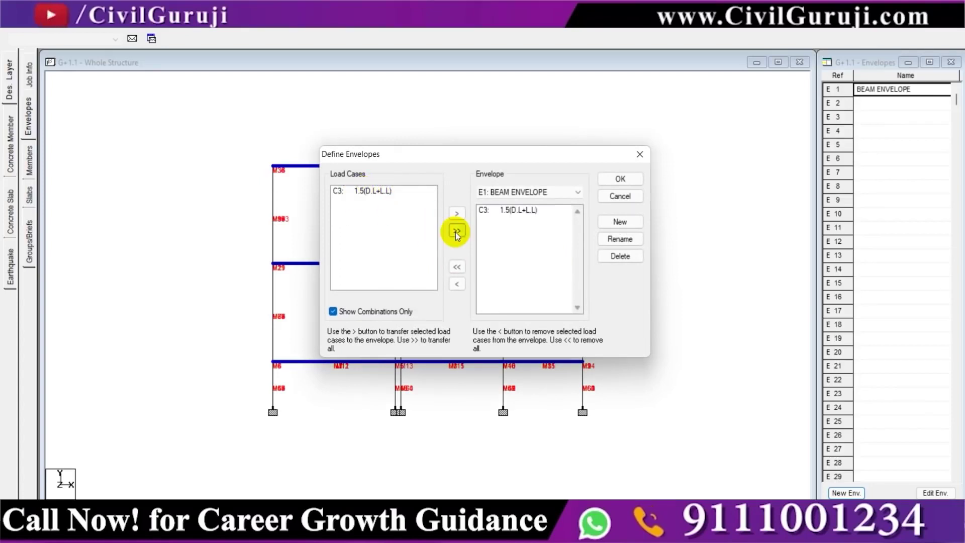
pyautogui.click(620, 179)
# - Select the columns of all storeys and create an envelope named COLUMN ENVELPE containing the 1.5(D.L+L.L) combination
pyautogui.click(660, 164)
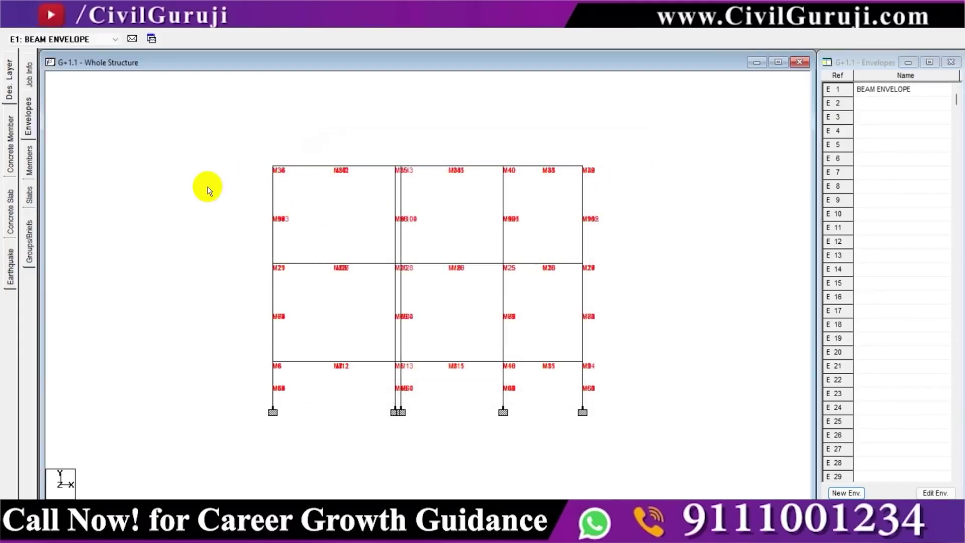
pyautogui.moveTo(241, 190); pyautogui.dragTo(609, 231)
pyautogui.moveTo(250, 286); pyautogui.dragTo(603, 329)
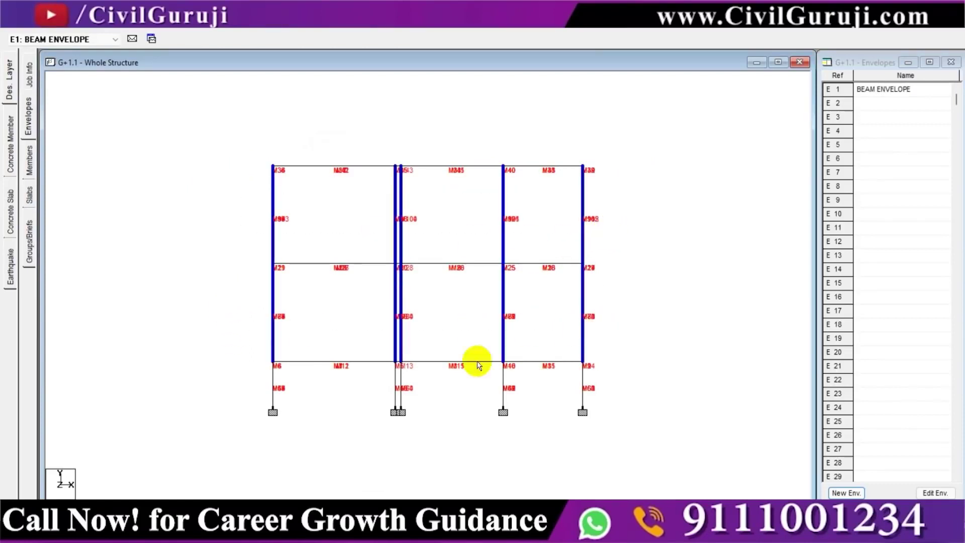
pyautogui.moveTo(237, 387); pyautogui.dragTo(606, 433)
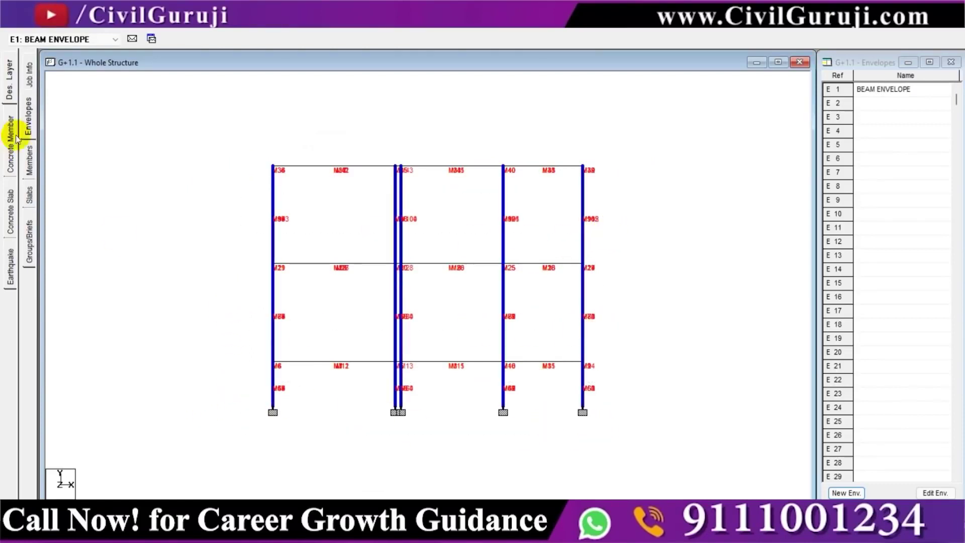
pyautogui.click(844, 493)
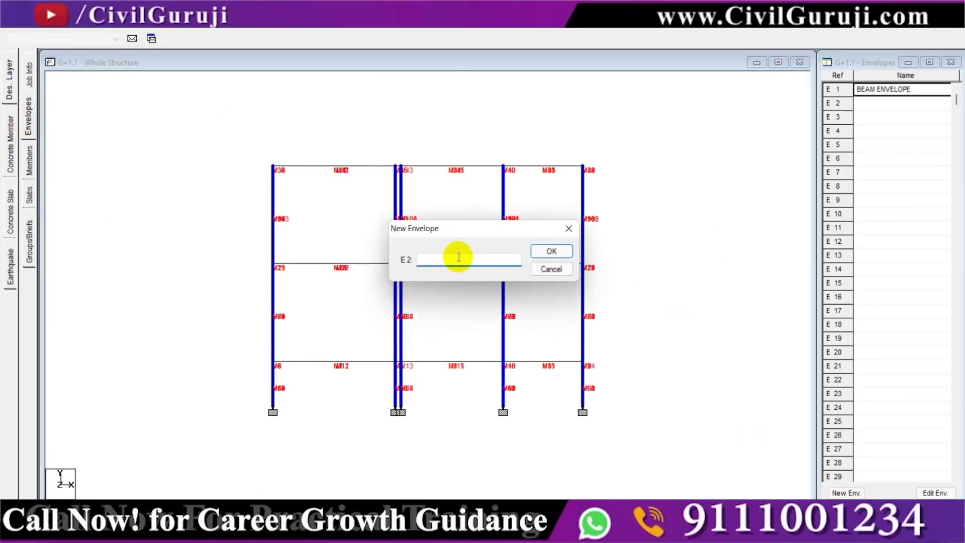
pyautogui.write('COLUMN ENVELPE')
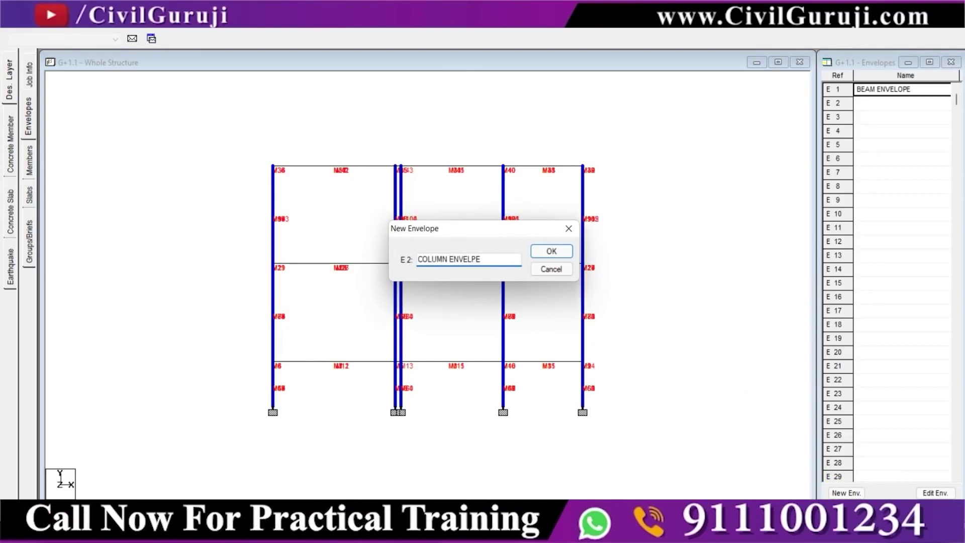
pyautogui.click(552, 251)
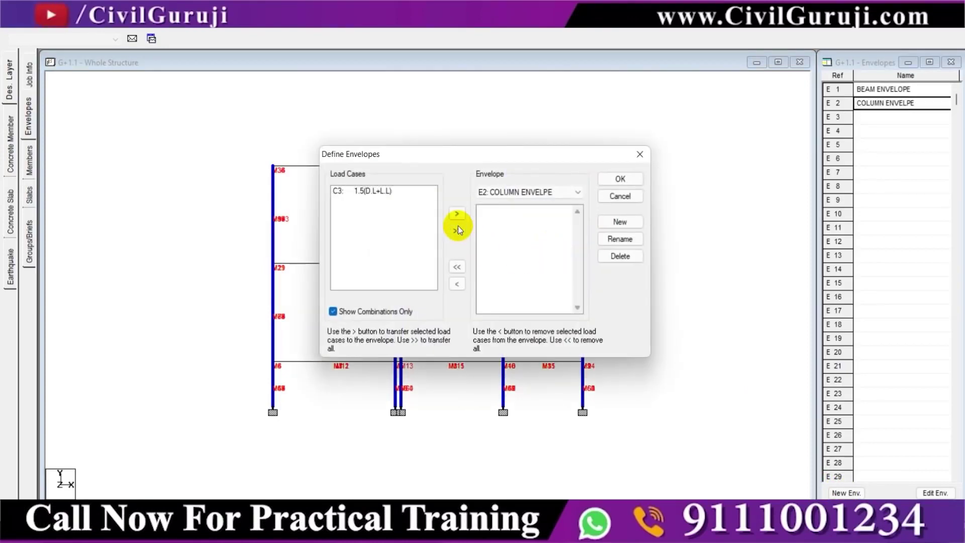
pyautogui.click(458, 230)
pyautogui.click(623, 178)
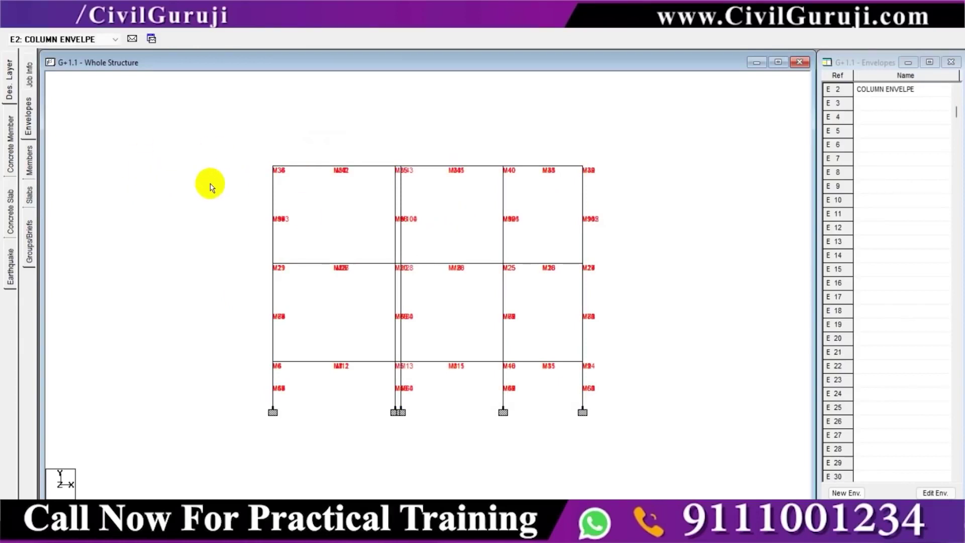
# - Select the beams at all three levels and open the design groups and briefs
pyautogui.scroll(-3, 222, 198)
pyautogui.scroll(2, 243, 219)
pyautogui.moveTo(252, 150); pyautogui.dragTo(611, 189)
pyautogui.moveTo(258, 255); pyautogui.dragTo(648, 276)
pyautogui.moveTo(602, 362); pyautogui.dragTo(602, 362)
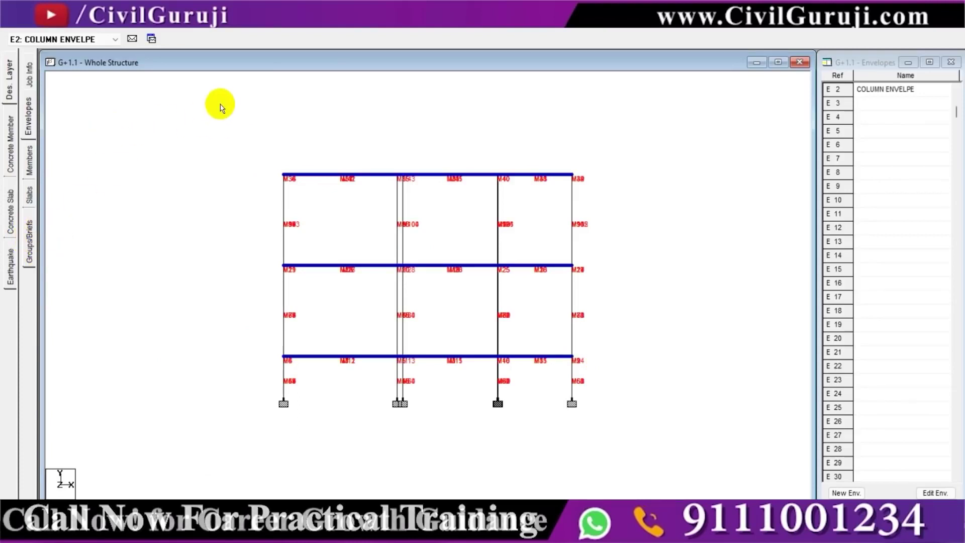
pyautogui.click(29, 256)
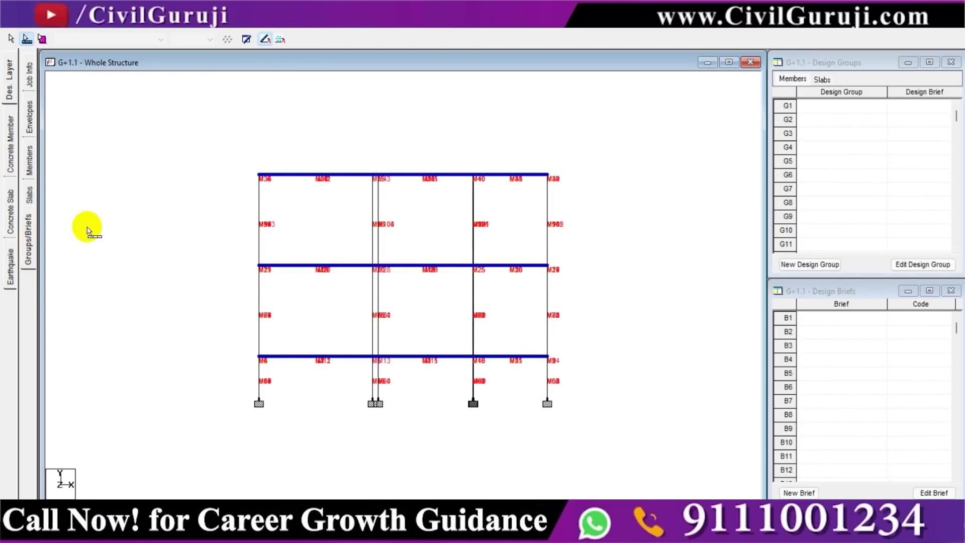
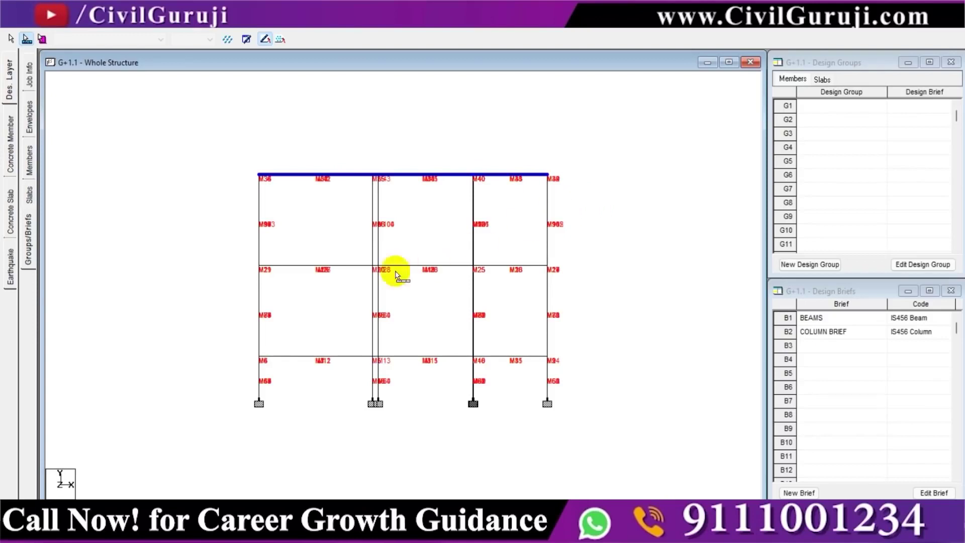
# - Select the beams at all levels and create a design group named BEAM GROUP with the BEAMS design brief
pyautogui.moveTo(231, 257); pyautogui.dragTo(581, 298)
pyautogui.moveTo(243, 339); pyautogui.dragTo(611, 372)
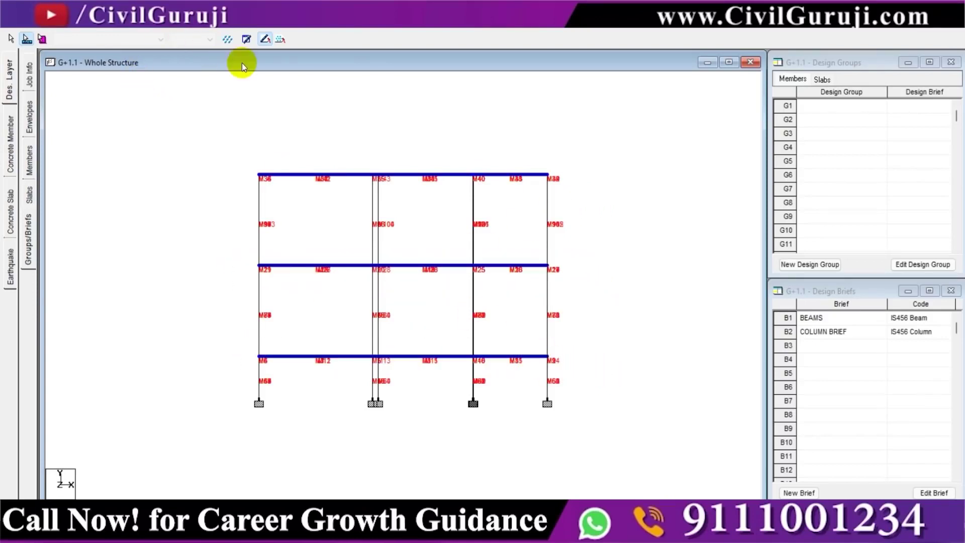
pyautogui.click(814, 265)
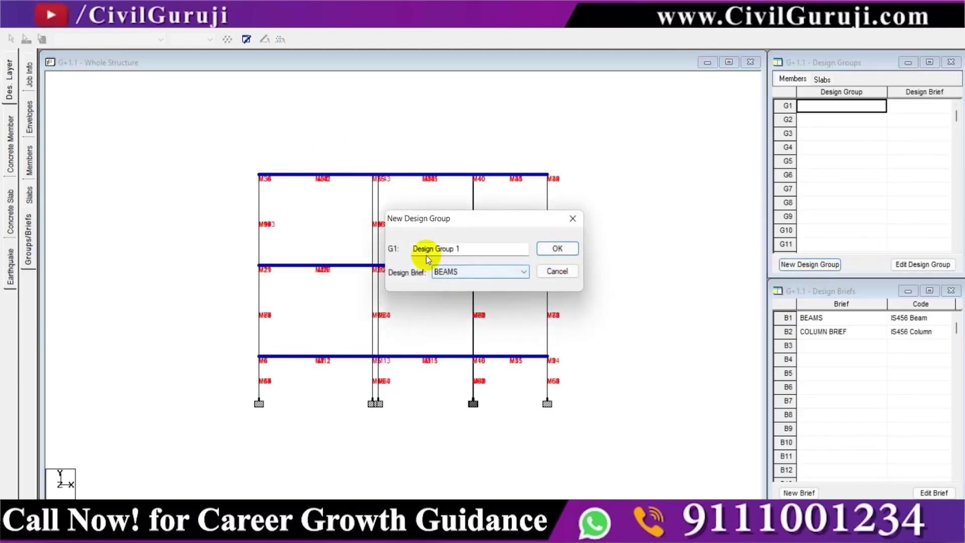
pyautogui.moveTo(460, 248); pyautogui.dragTo(388, 250)
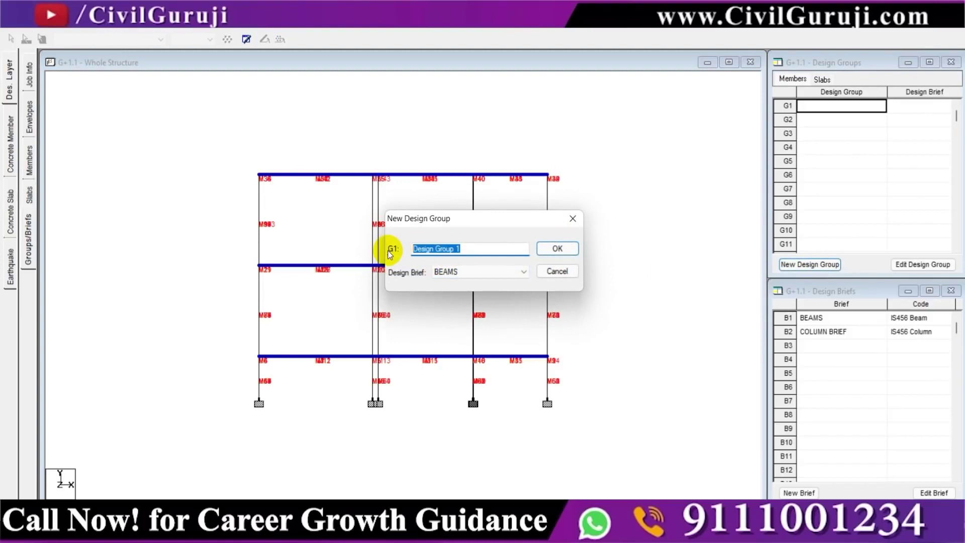
pyautogui.write('BEAM GROUP')
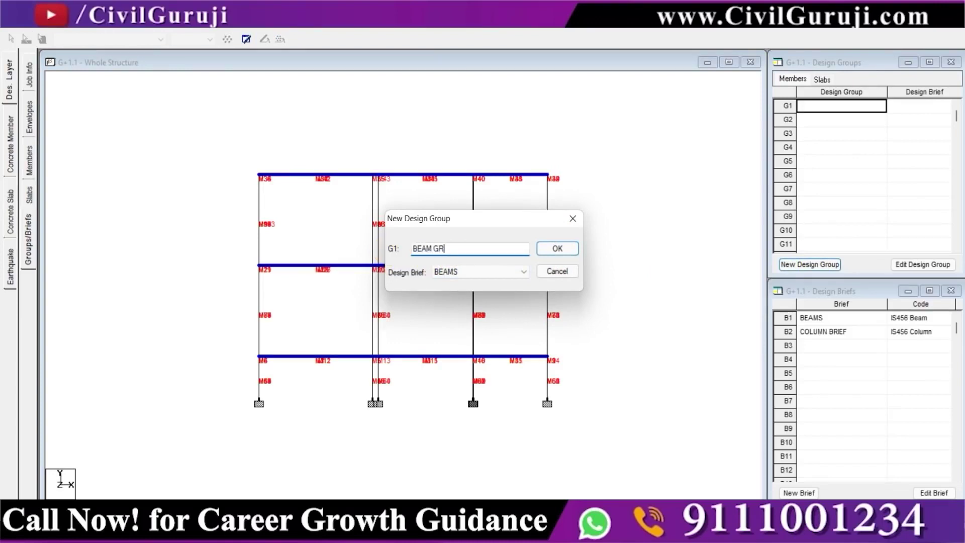
pyautogui.click(437, 271)
pyautogui.click(449, 278)
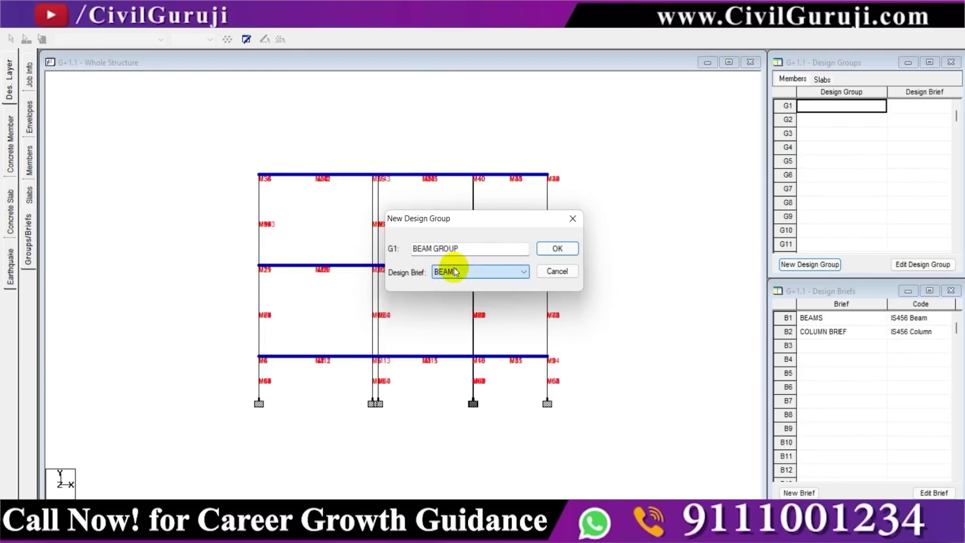
pyautogui.click(557, 249)
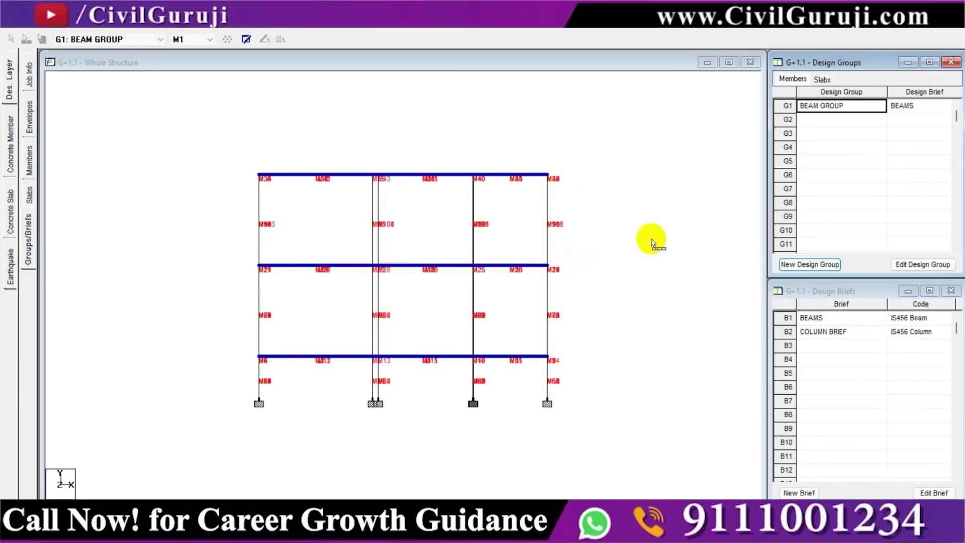
# - Select the columns of all storeys and create a design group named COLUMN GROUP with the COLUMN BRIEF design brief
pyautogui.click(634, 241)
pyautogui.moveTo(226, 195); pyautogui.dragTo(594, 236)
pyautogui.keyDown('ctrl'); pyautogui.moveTo(233, 285); pyautogui.dragTo(651, 322); pyautogui.keyUp('ctrl')
pyautogui.keyDown('ctrl'); pyautogui.moveTo(221, 378); pyautogui.dragTo(582, 416); pyautogui.keyUp('ctrl')
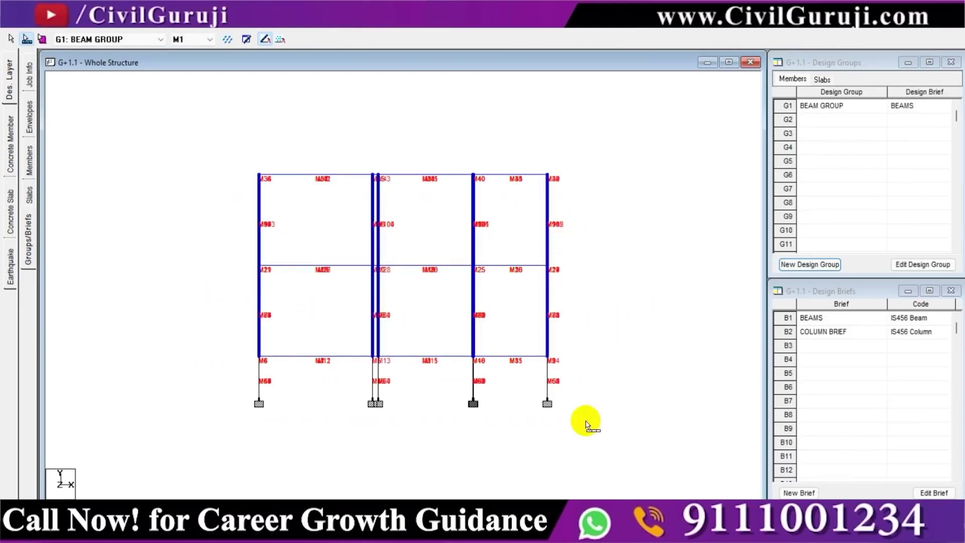
pyautogui.keyDown('ctrl'); pyautogui.moveTo(244, 375); pyautogui.dragTo(598, 422); pyautogui.keyUp('ctrl')
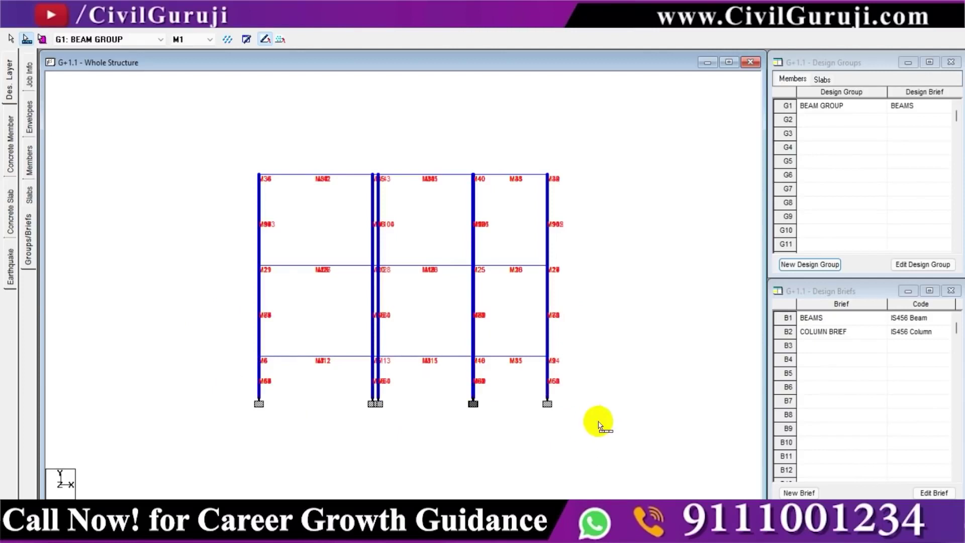
pyautogui.click(817, 265)
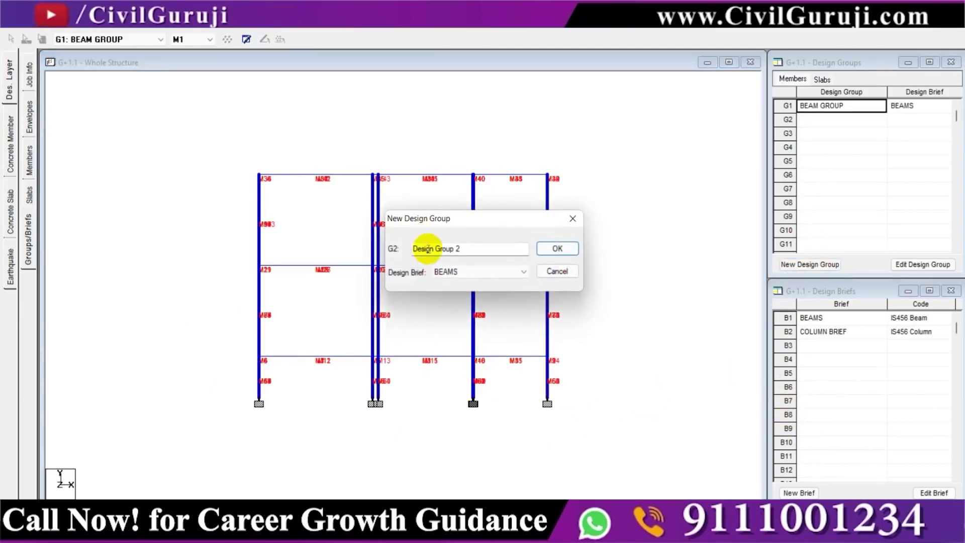
pyautogui.moveTo(467, 252); pyautogui.dragTo(388, 250)
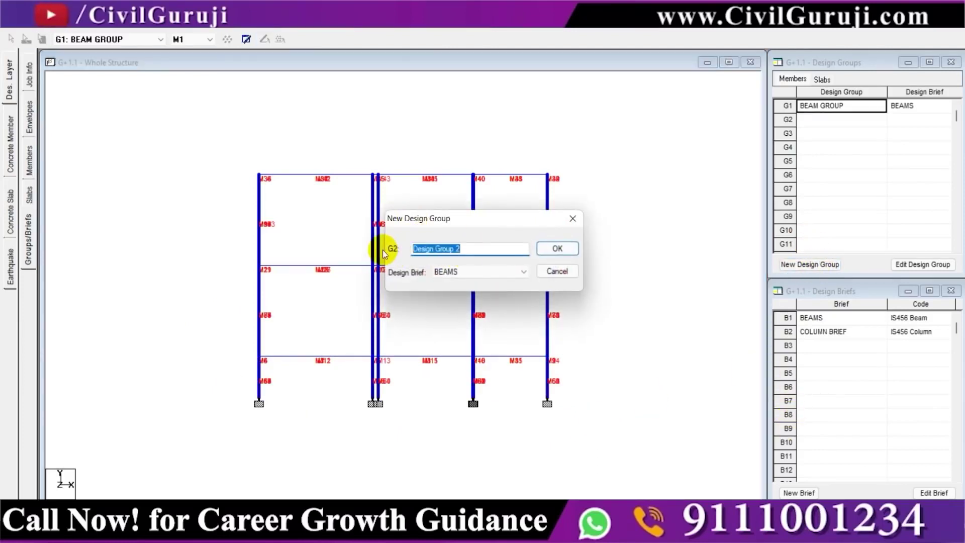
pyautogui.write('COLUMN GROUP')
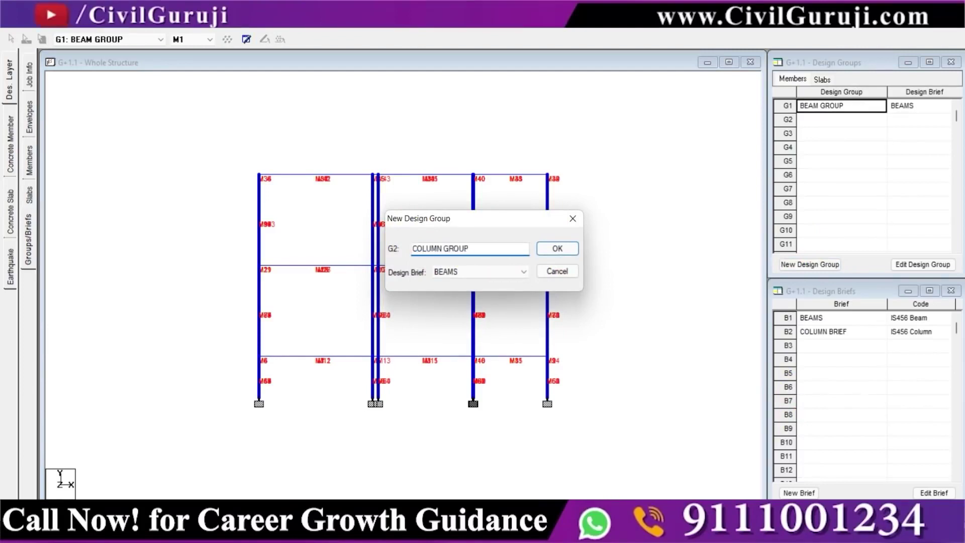
pyautogui.click(463, 272)
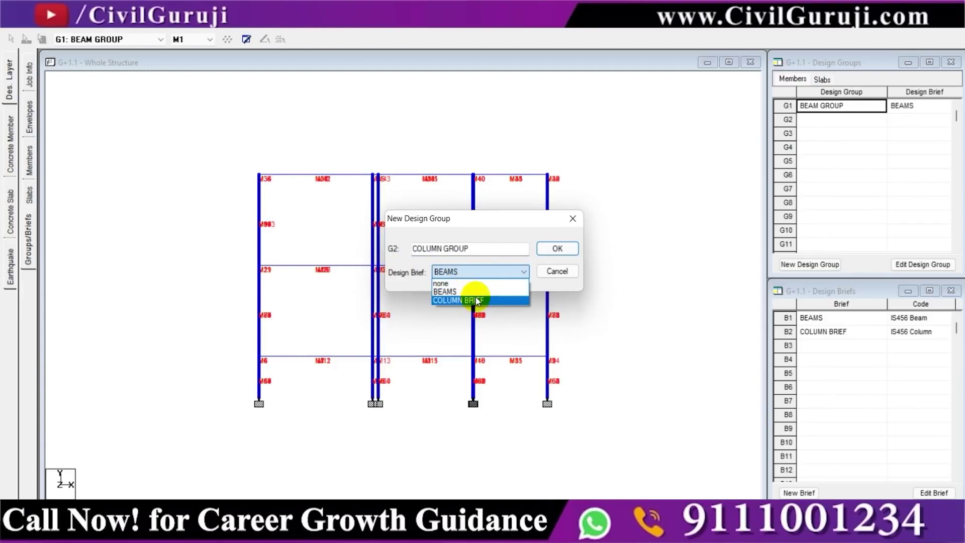
pyautogui.click(473, 296)
pyautogui.click(555, 250)
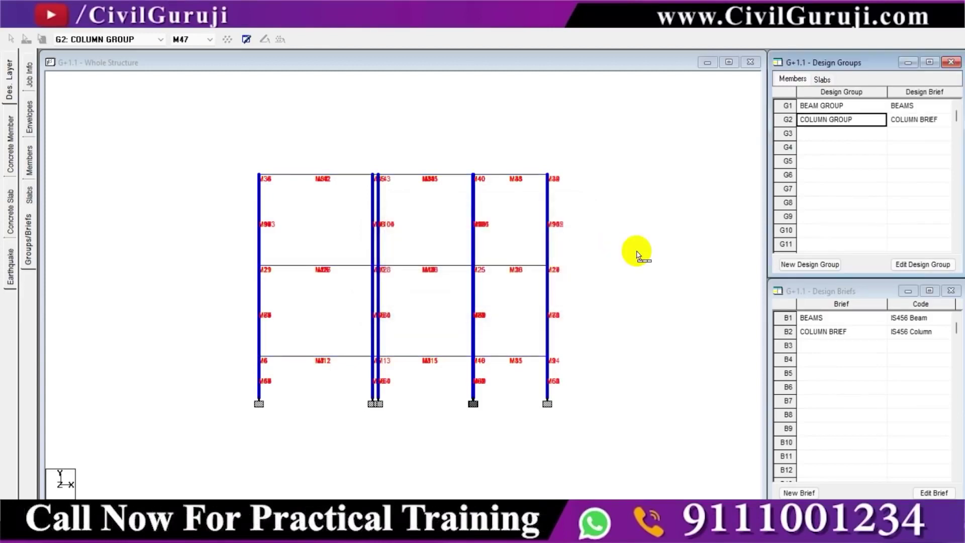
pyautogui.click(622, 253)
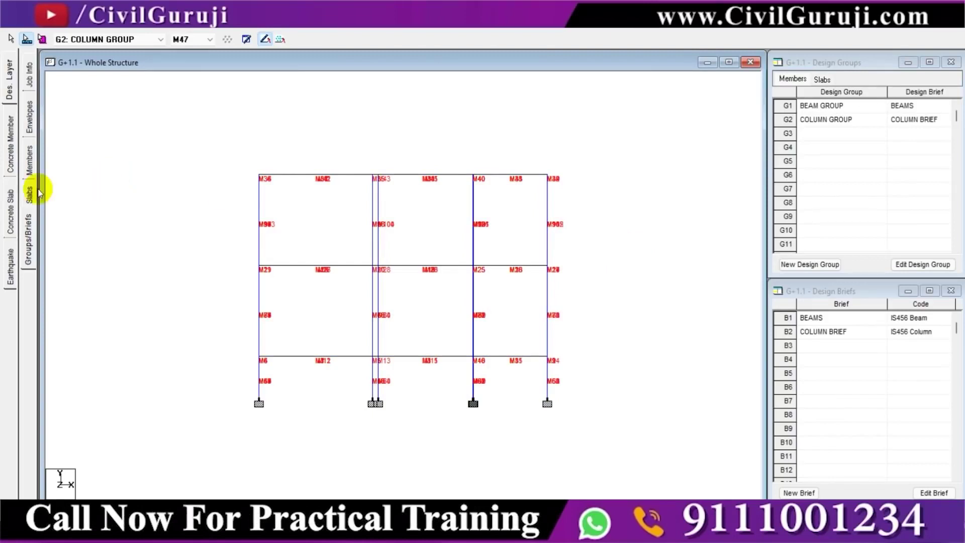
# - Run the concrete member design for all members of COLUMN GROUP
pyautogui.click(9, 146)
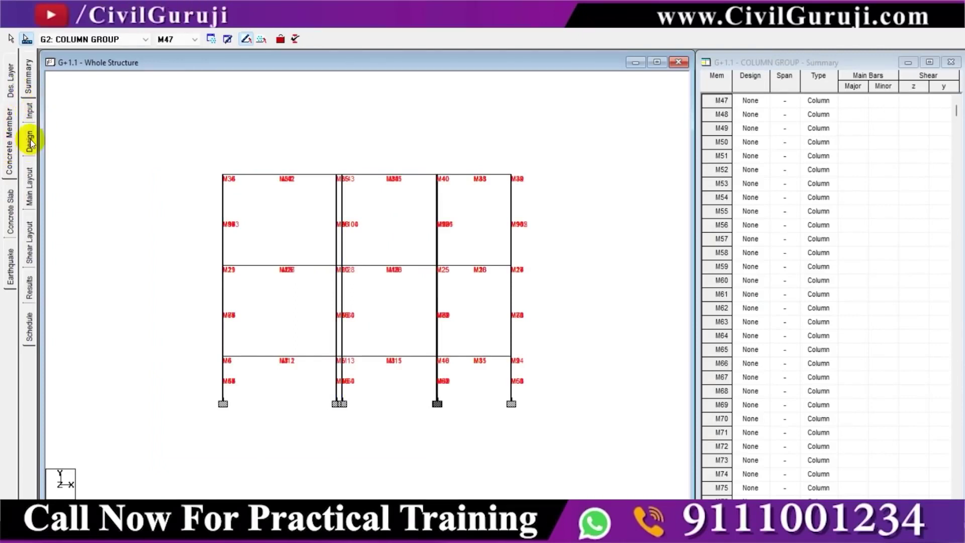
pyautogui.click(29, 142)
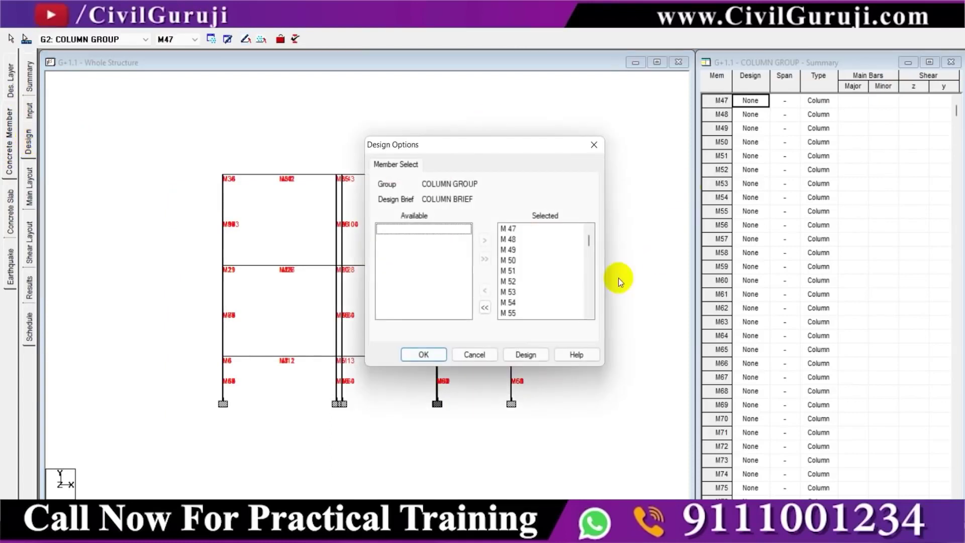
pyautogui.click(526, 355)
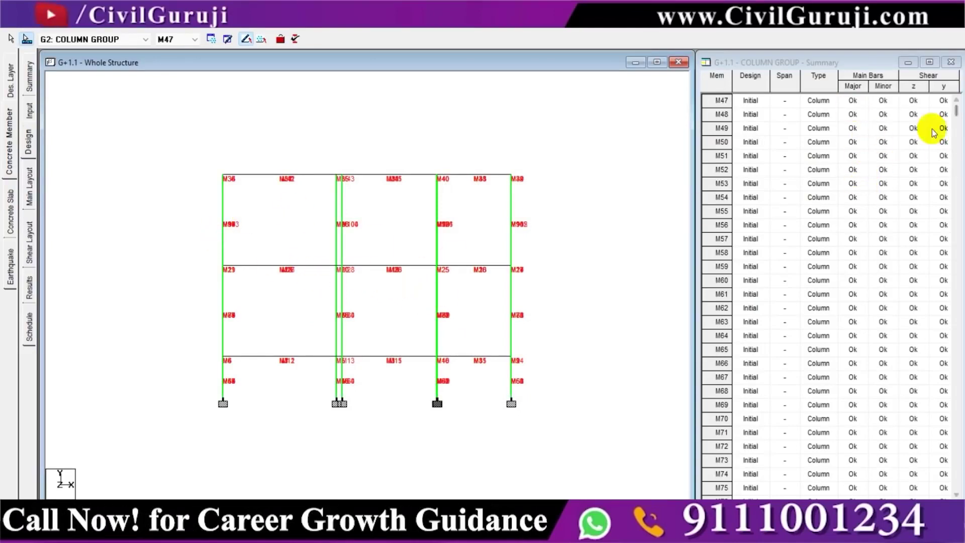
pyautogui.click(291, 19)
pyautogui.scroll(1, 413, 272)
pyautogui.scroll(-1, 413, 272)
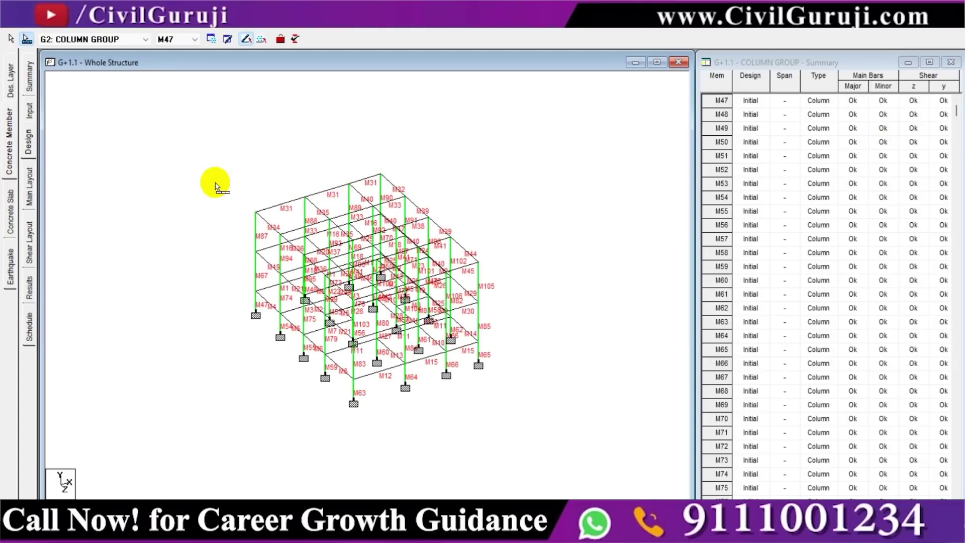
# - Make BEAM GROUP the active design group and run the concrete design for all its members
pyautogui.click(129, 41)
pyautogui.click(130, 48)
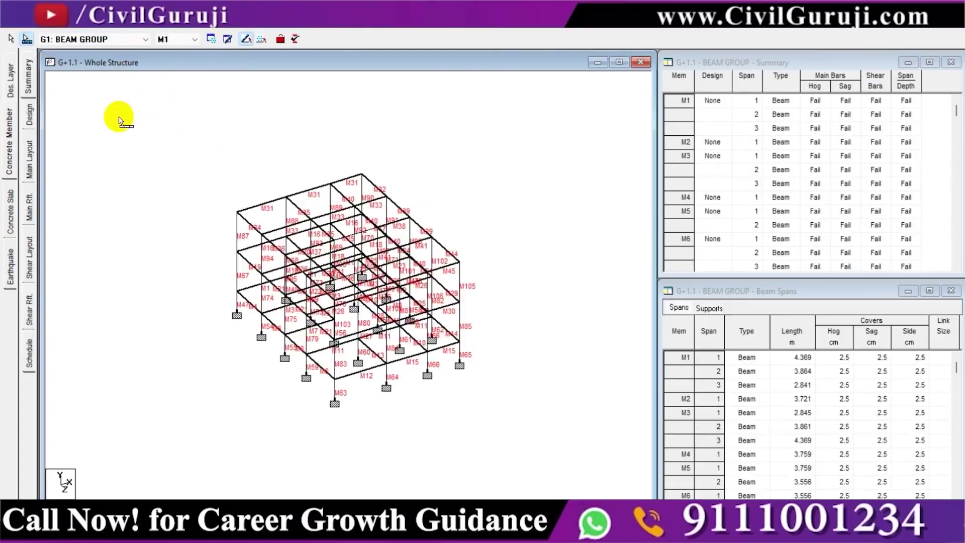
pyautogui.click(29, 116)
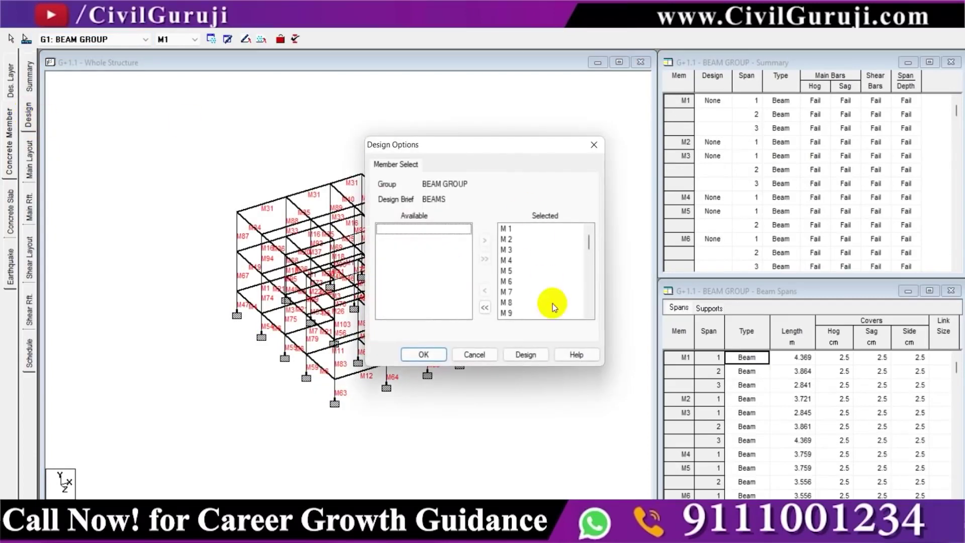
pyautogui.click(520, 358)
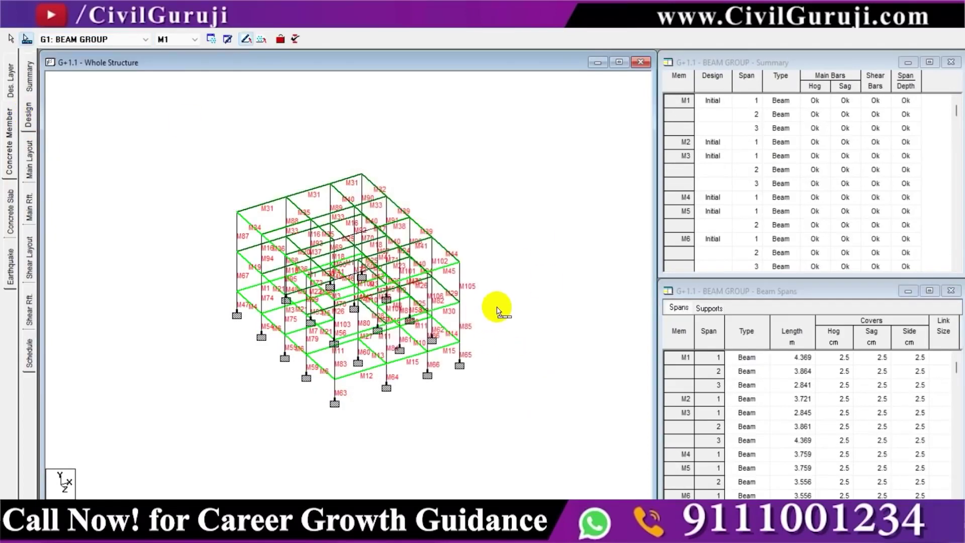
# - Examine the main reinforcement layout of beam member M1 and open its shear reinforcement layout
pyautogui.scroll(5, 500, 309)
pyautogui.scroll(-4, 500, 274)
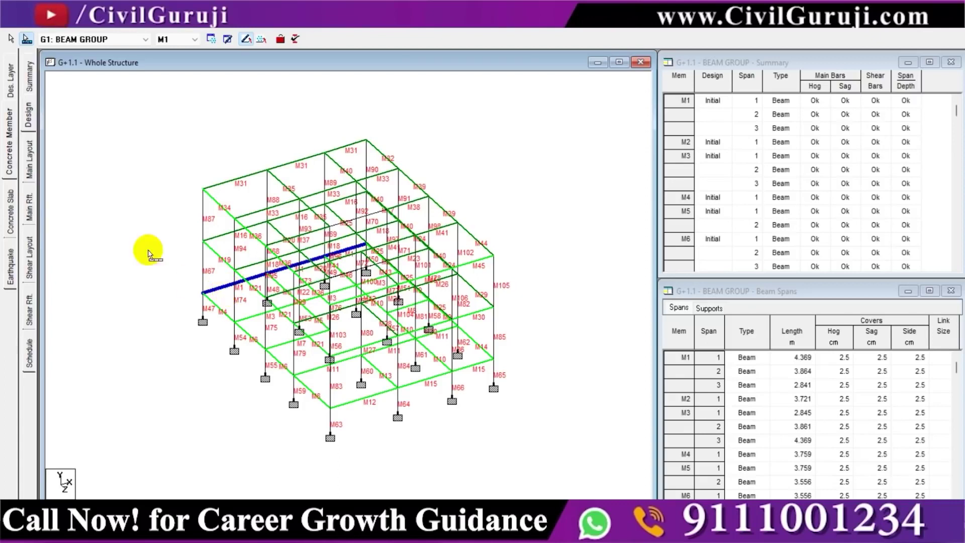
pyautogui.click(29, 160)
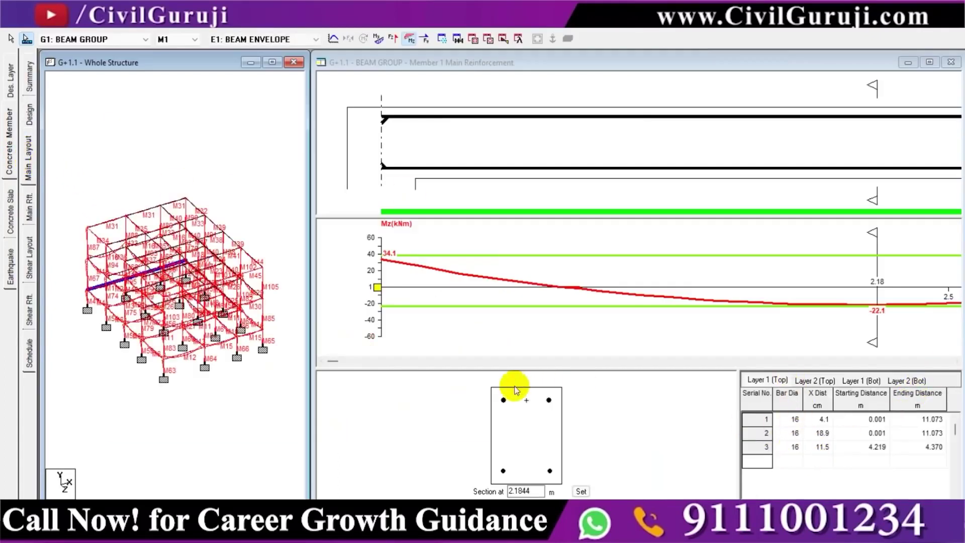
pyautogui.moveTo(614, 60); pyautogui.dragTo(494, 60)
pyautogui.moveTo(849, 149); pyautogui.dragTo(905, 148)
pyautogui.moveTo(501, 60); pyautogui.dragTo(617, 61)
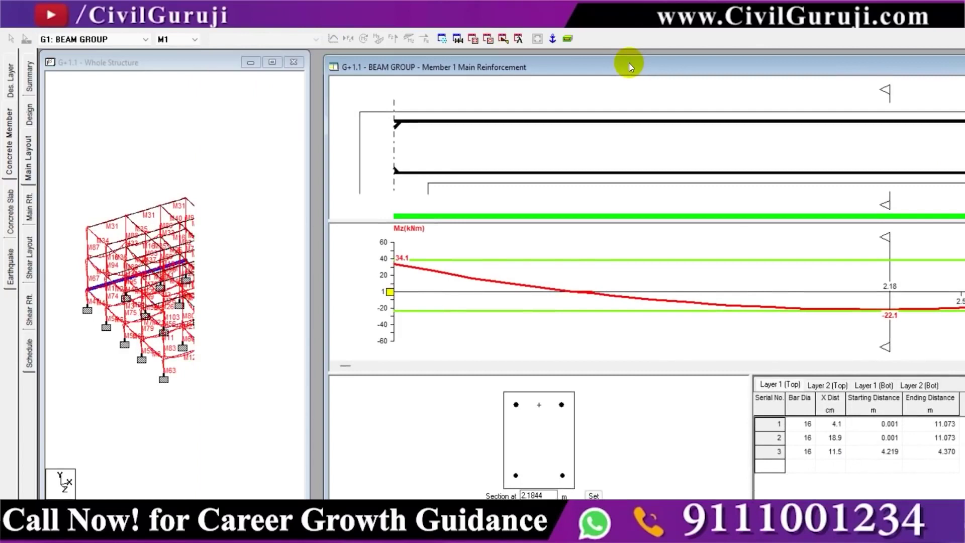
pyautogui.click(29, 256)
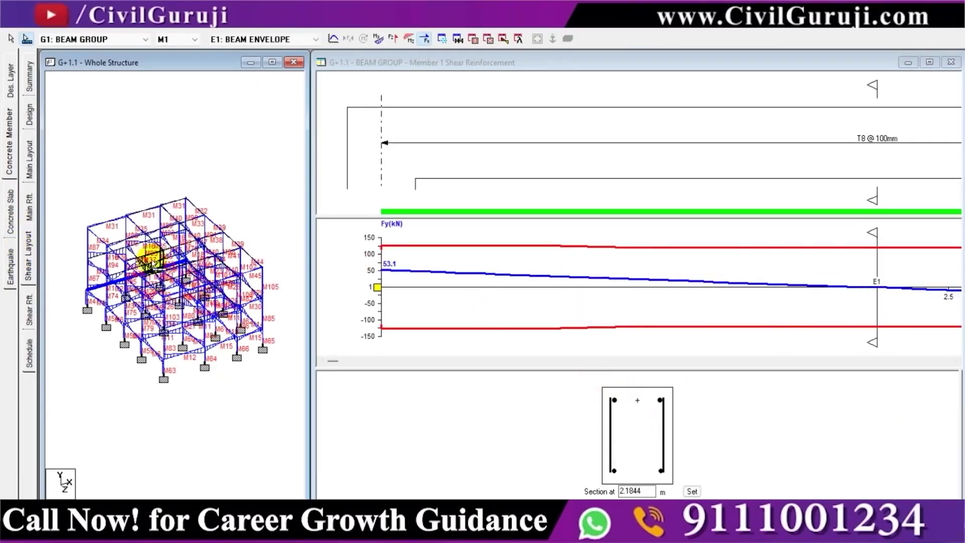
# - Examine the shear reinforcement tables of beam member M1 and the design summary of BEAM GROUP
pyautogui.click(28, 317)
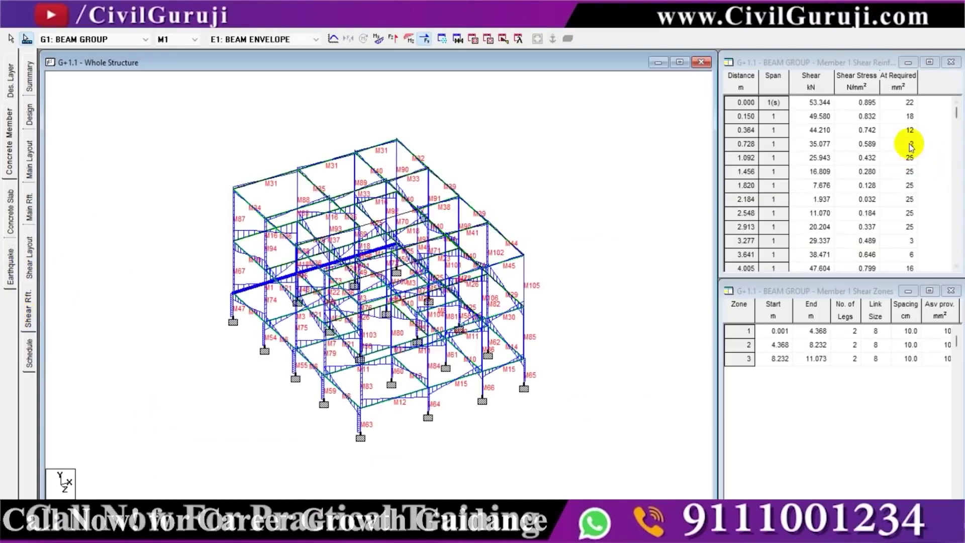
pyautogui.click(28, 78)
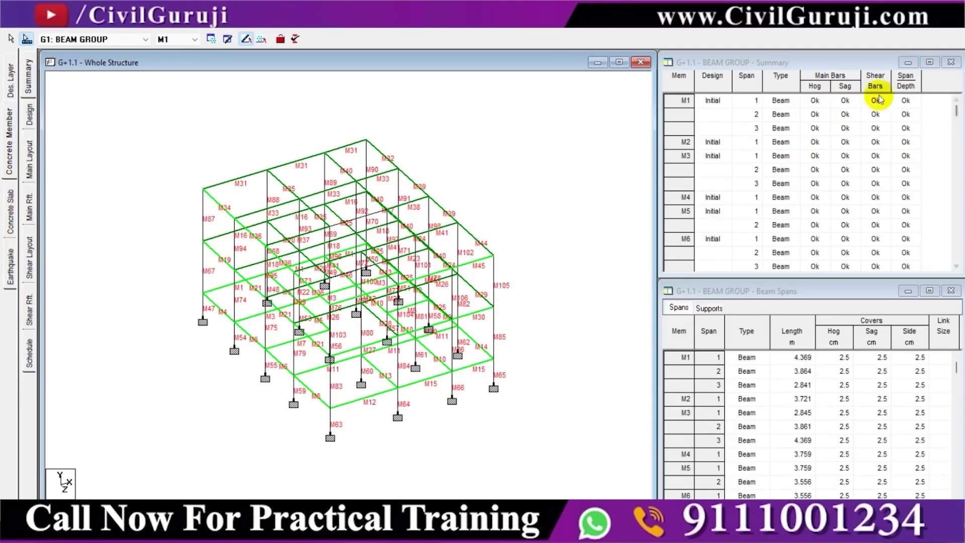
pyautogui.moveTo(956, 112)
pyautogui.mouseDown()
pyautogui.moveTo(962, 224)
pyautogui.moveTo(961, 104)
pyautogui.mouseUp()
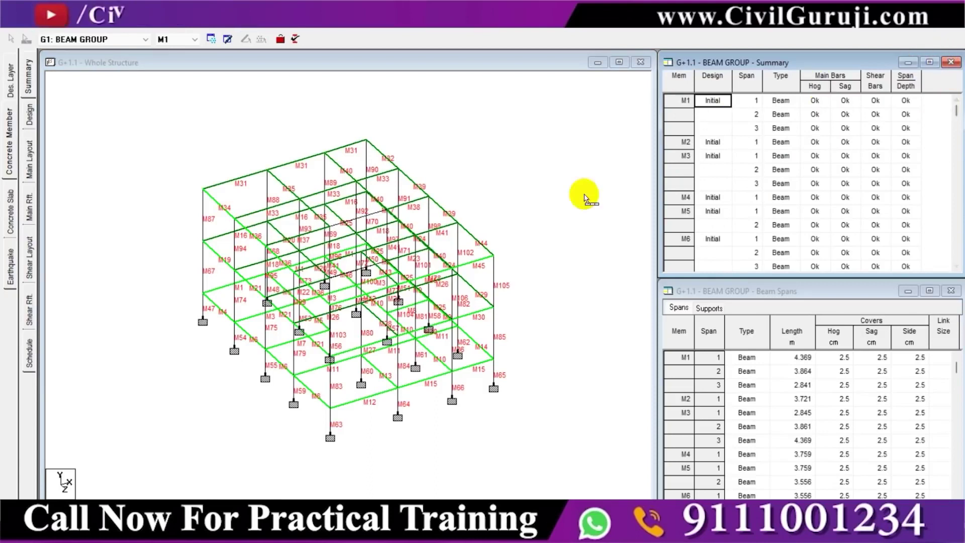
# - Make COLUMN GROUP the active design group and examine the main reinforcement layouts of columns M47 and M67
pyautogui.click(102, 49)
pyautogui.click(100, 59)
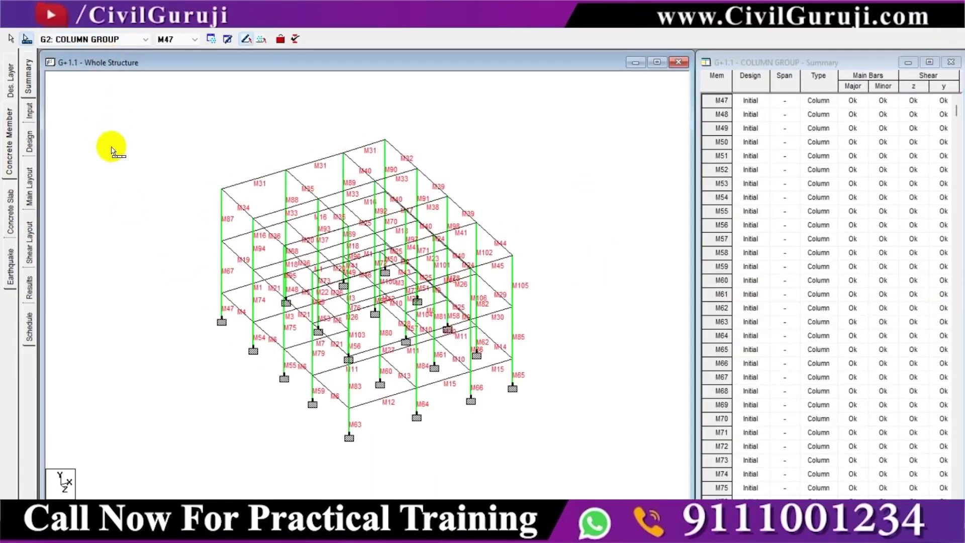
pyautogui.click(30, 185)
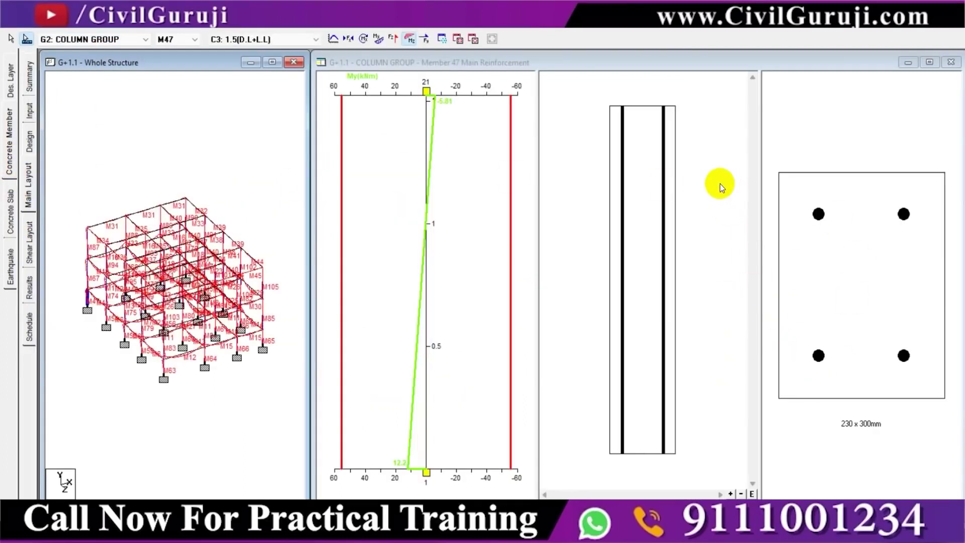
pyautogui.click(86, 263)
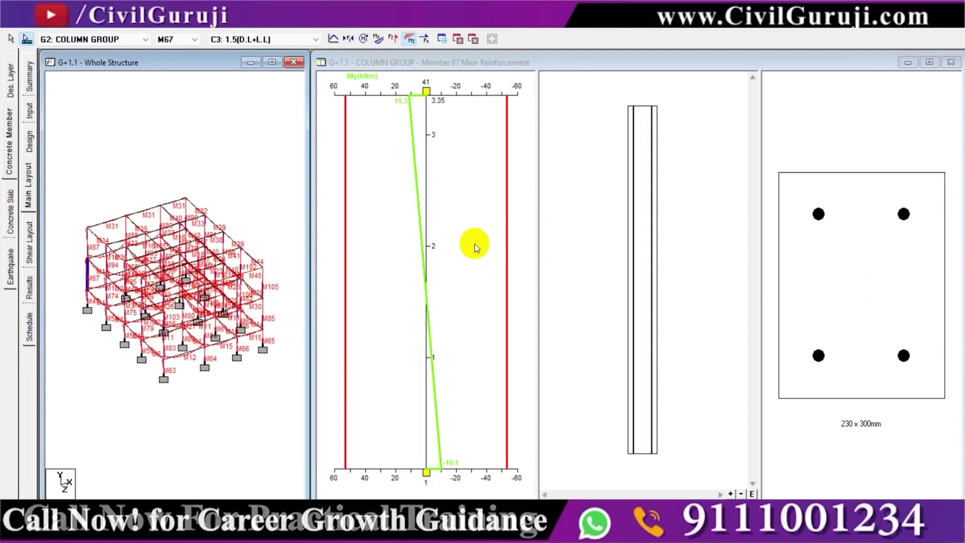
# - Examine the shear reinforcement layout of column M67 and the main and shear reinforcement result tables of COLUMN GROUP
pyautogui.click(29, 242)
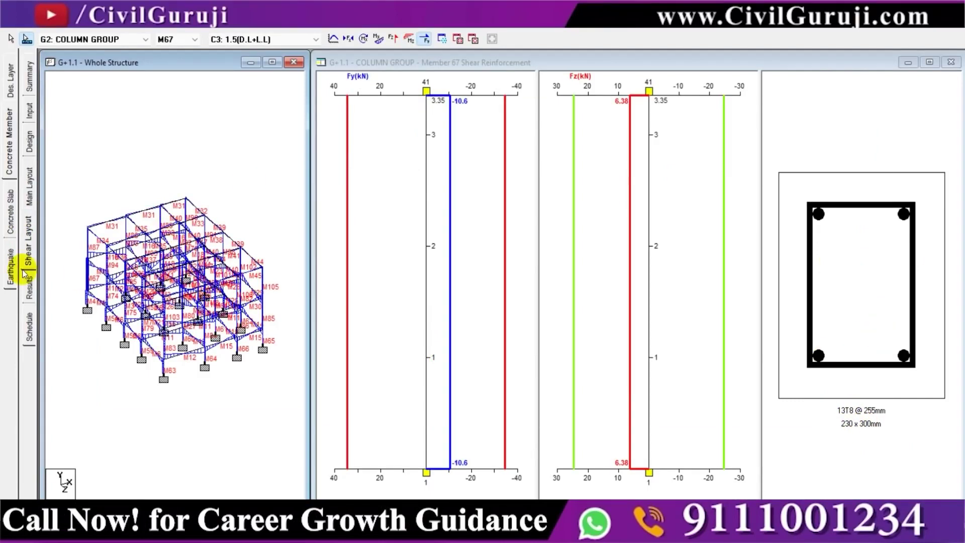
pyautogui.click(28, 288)
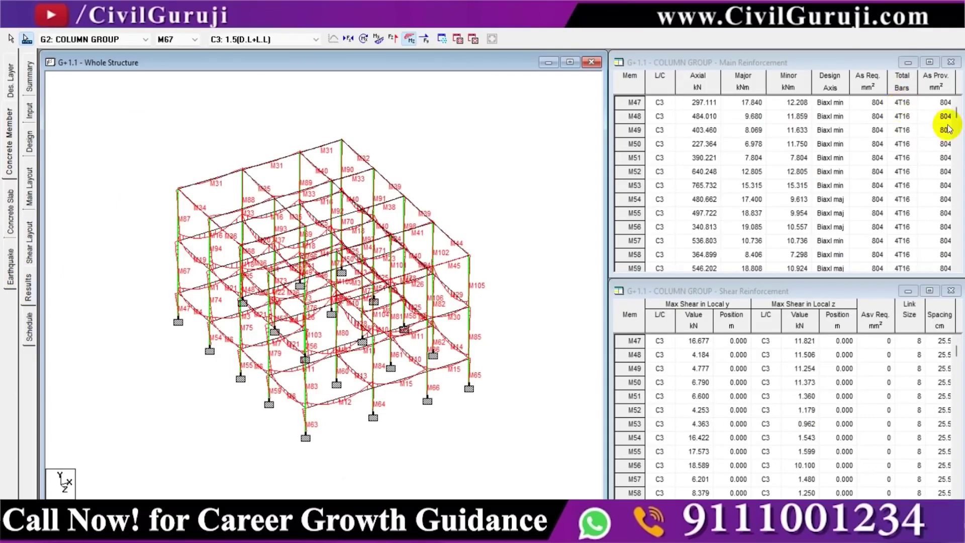
pyautogui.moveTo(958, 115)
pyautogui.mouseDown()
pyautogui.moveTo(960, 246)
pyautogui.moveTo(958, 103)
pyautogui.mouseUp()
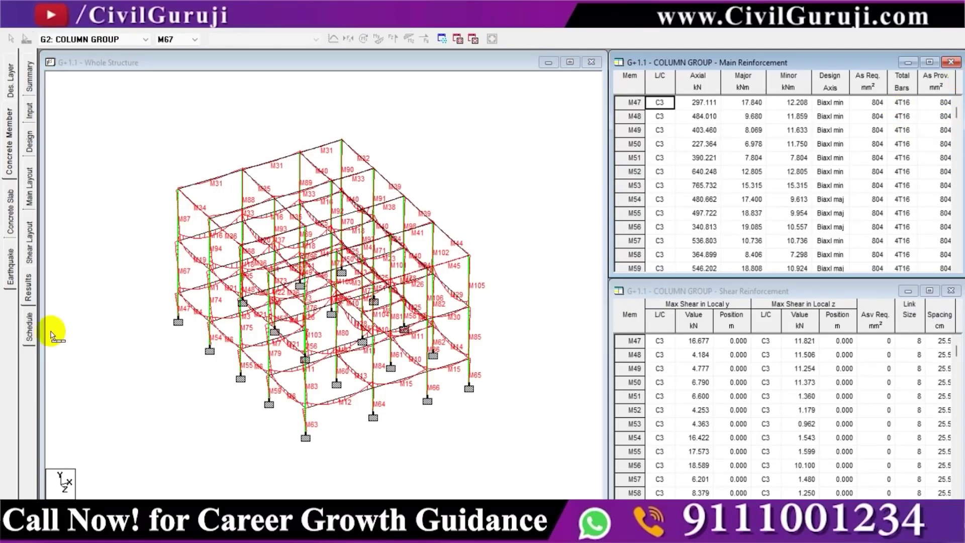
# - Open the bar schedule of column M67 and start exporting its drawing in DXF format
pyautogui.click(29, 327)
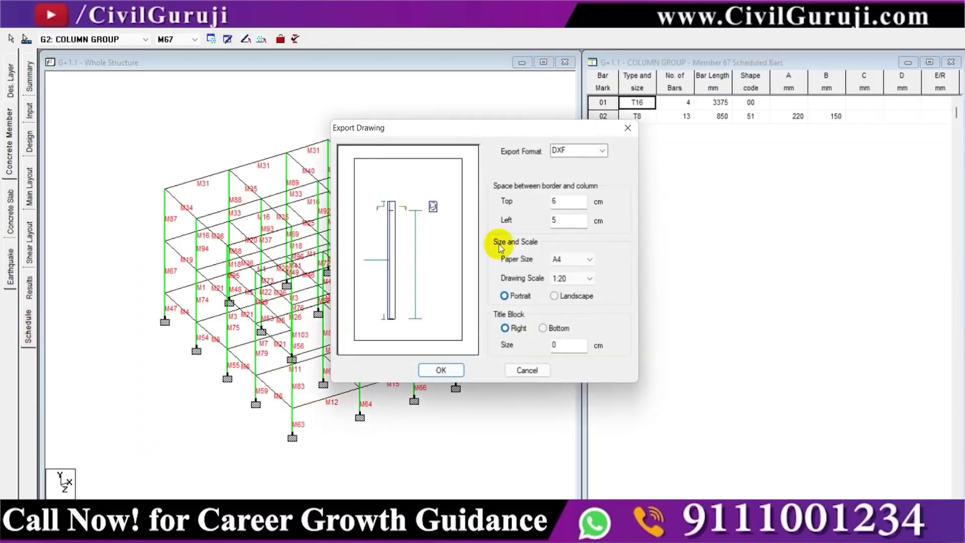
pyautogui.moveTo(406, 129); pyautogui.dragTo(431, 125)
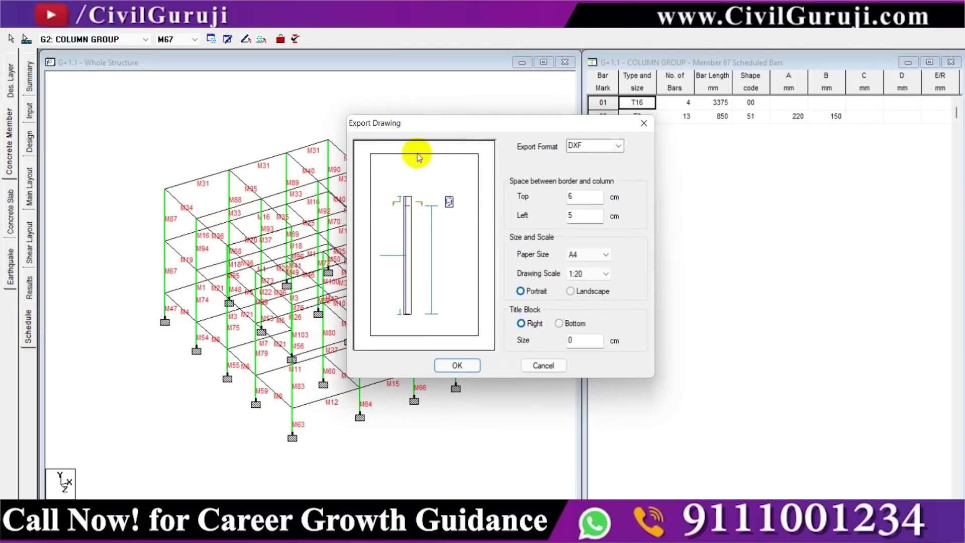
pyautogui.click(618, 146)
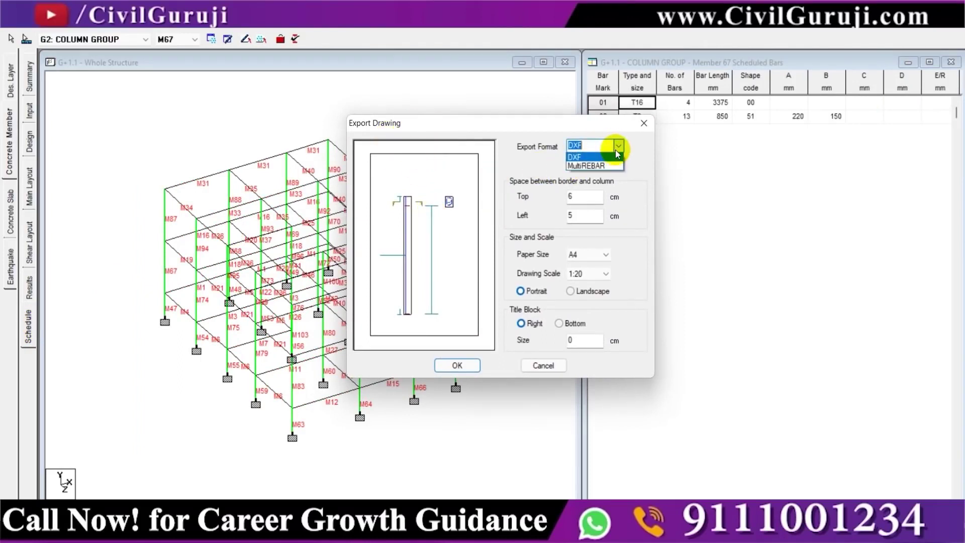
pyautogui.click(591, 155)
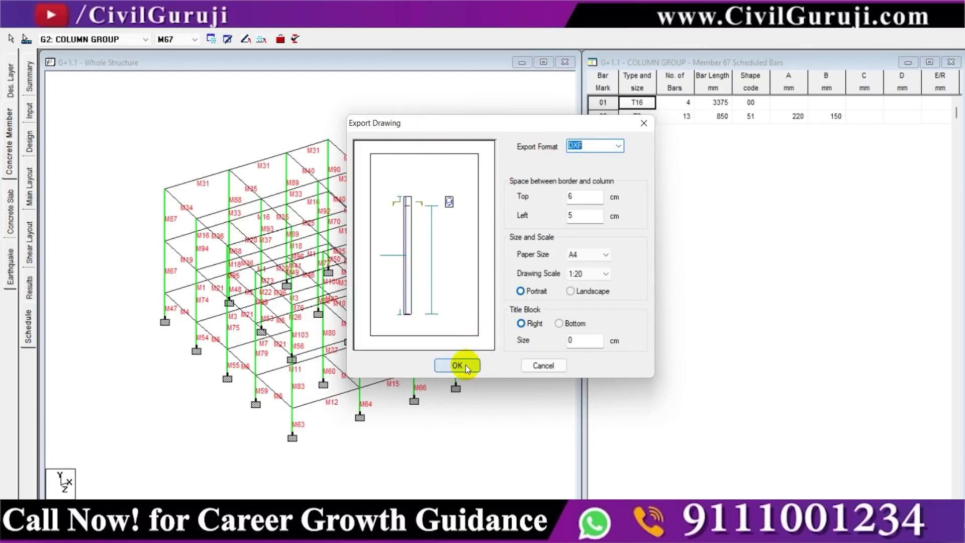
pyautogui.click(458, 366)
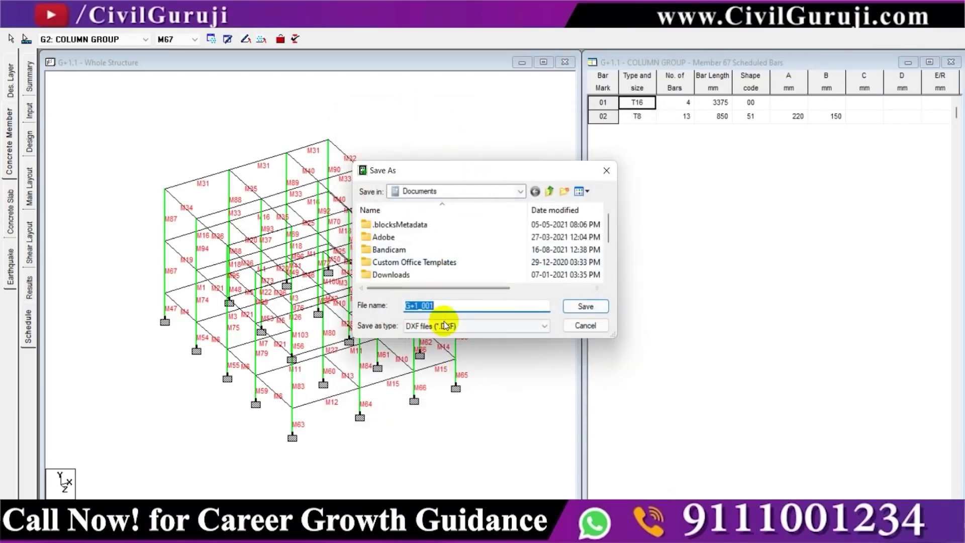
# - Save the exported DXF drawing on the Desktop with the file name COLUMN
pyautogui.click(521, 191)
pyautogui.click(521, 192)
pyautogui.click(497, 191)
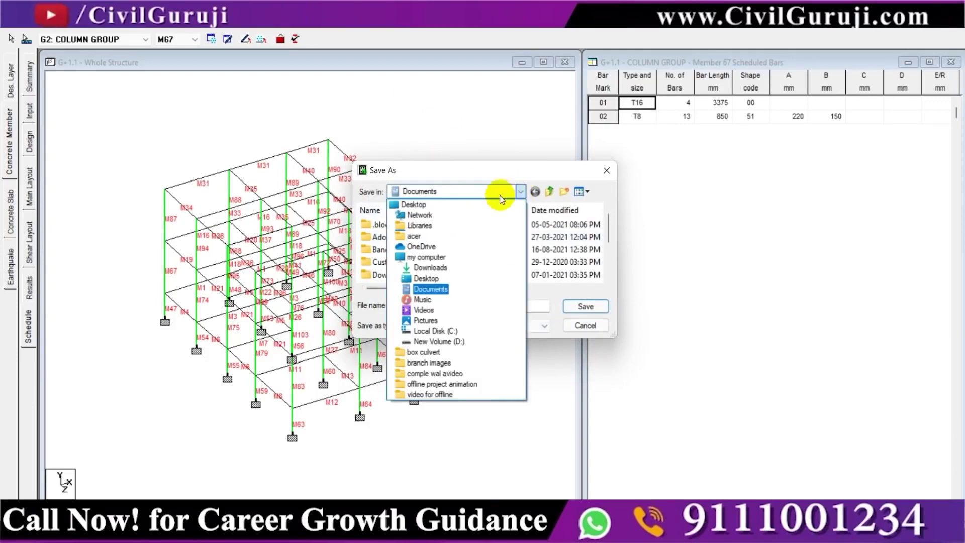
pyautogui.click(426, 267)
pyautogui.click(389, 304)
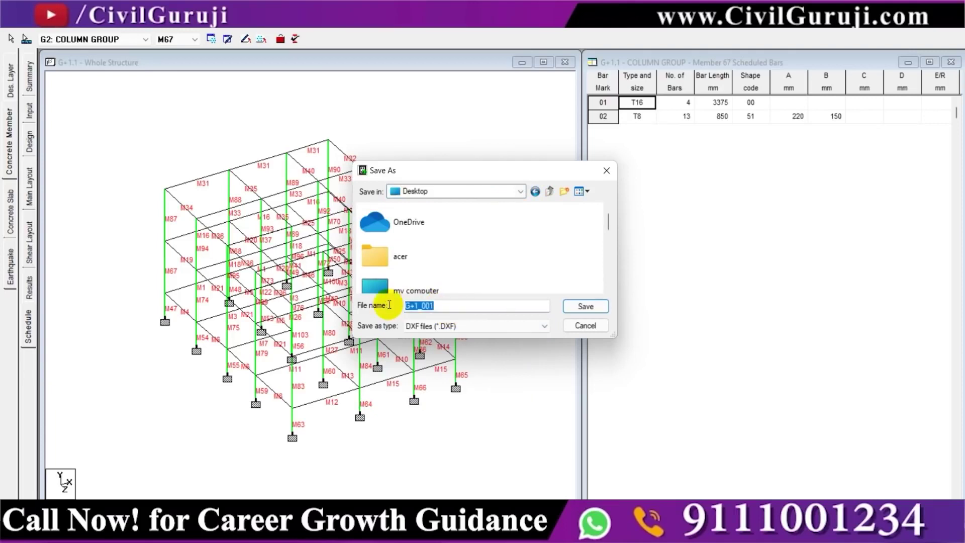
pyautogui.write('COLUMN')
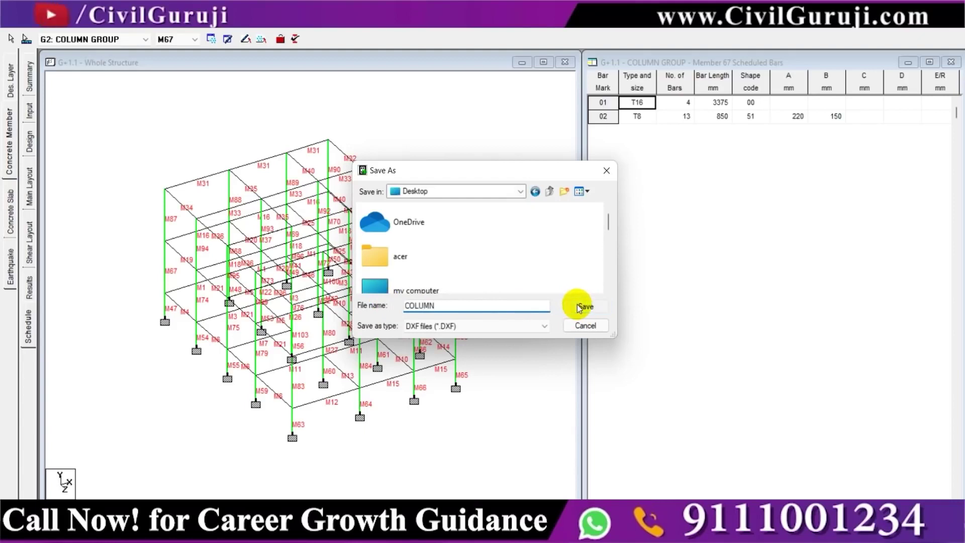
pyautogui.click(577, 304)
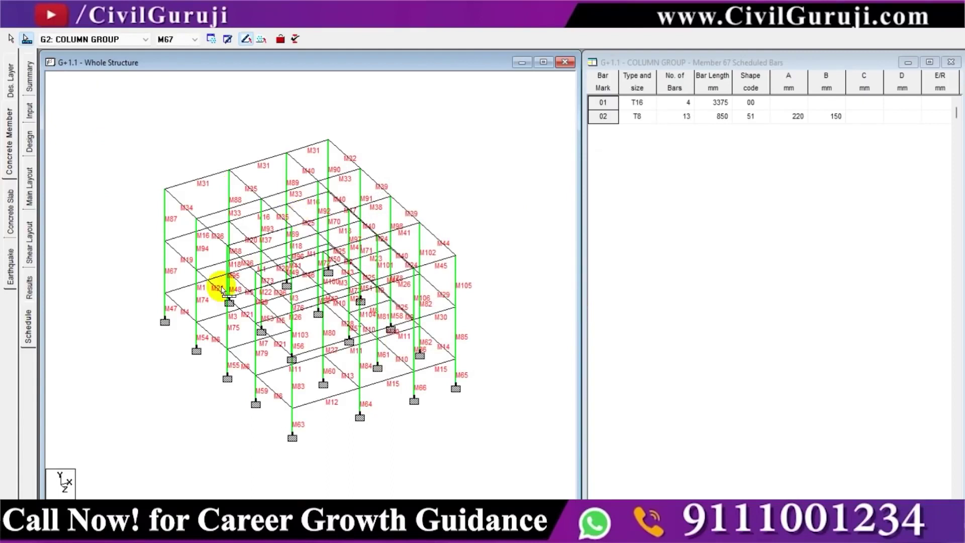
# - Return to the COLUMN GROUP results and try to export the report to the Desktop as an MS Word file with a name starting with COLUMN
pyautogui.click(29, 292)
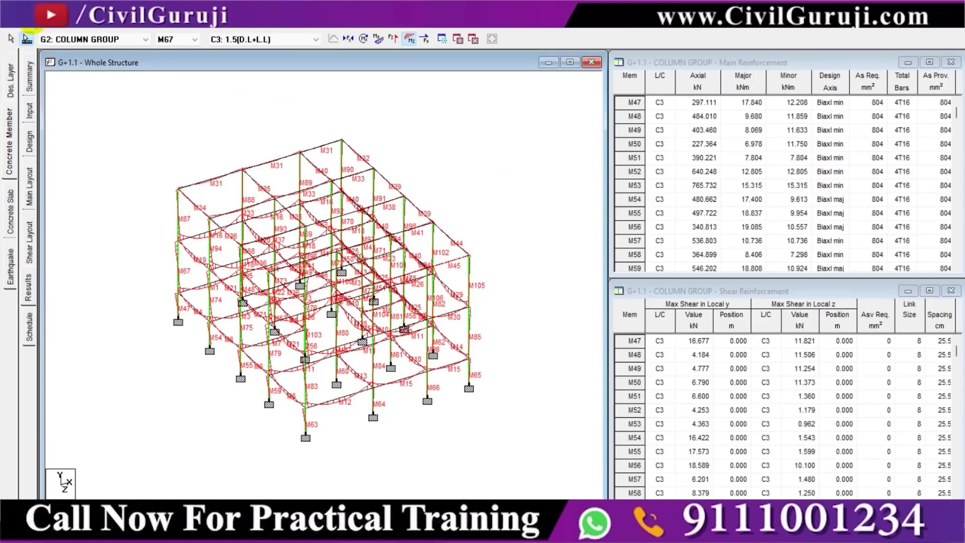
pyautogui.click(12, 22)
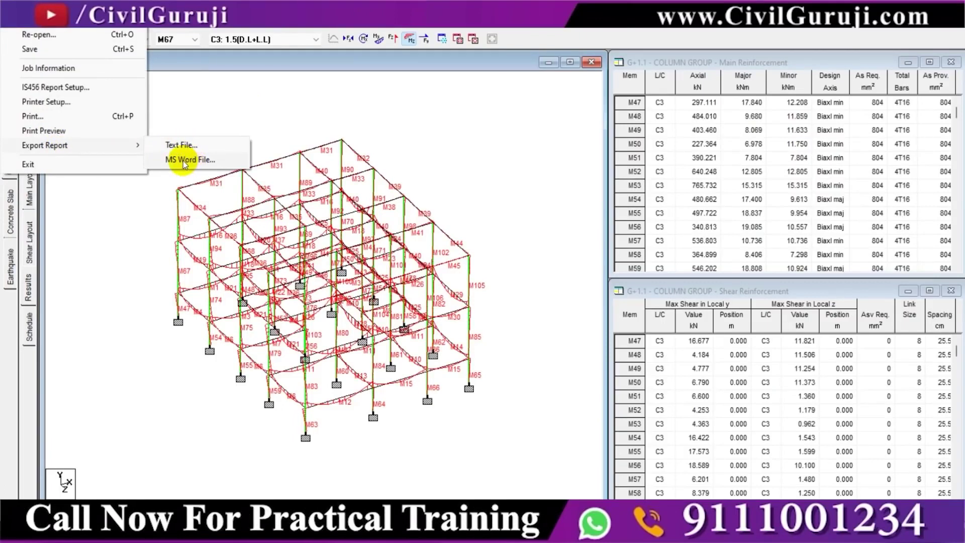
pyautogui.click(183, 161)
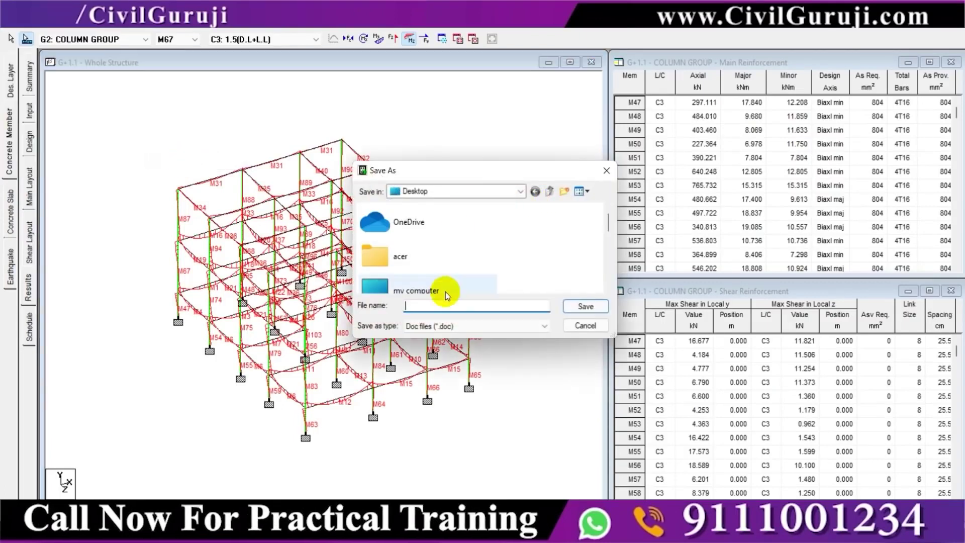
pyautogui.write('COLUM')
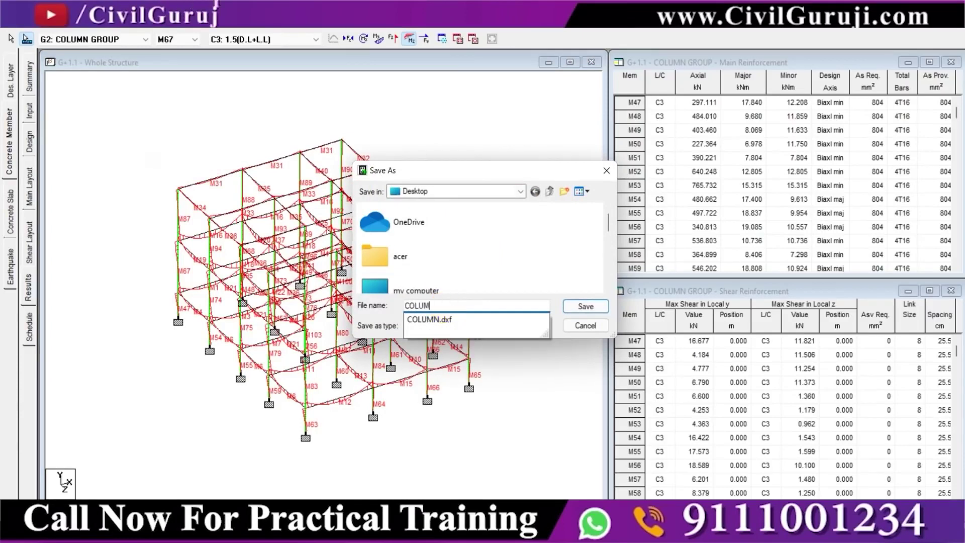
pyautogui.write('N')
pyautogui.click(444, 306)
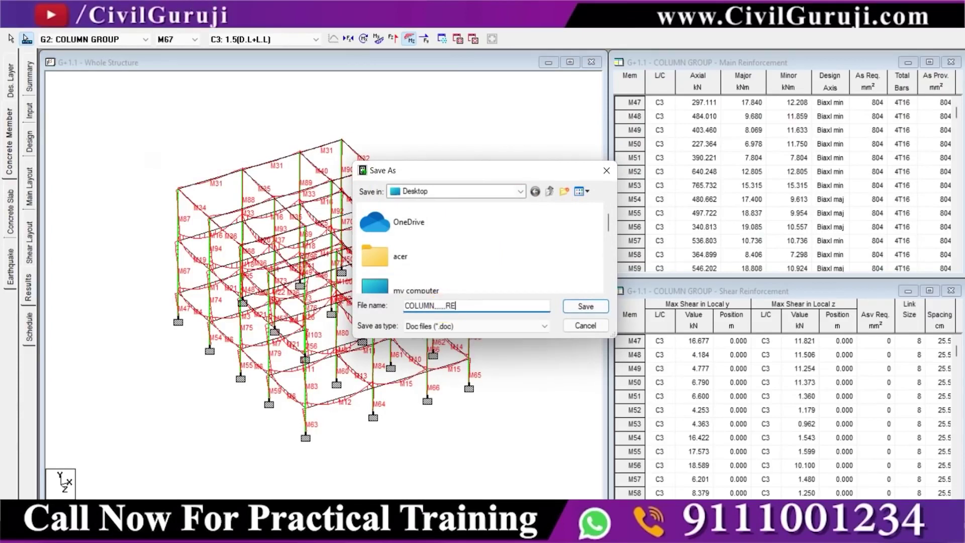
pyautogui.click(576, 308)
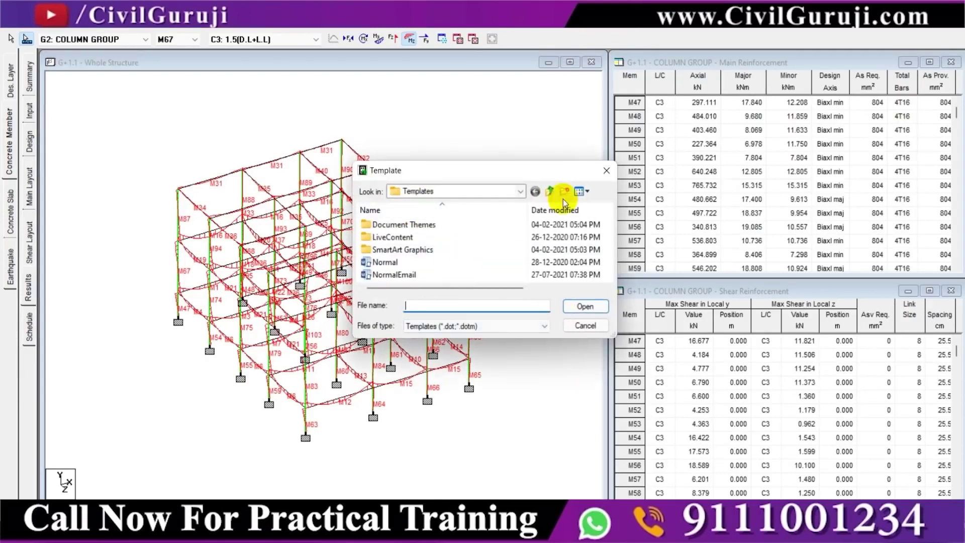
pyautogui.click(605, 172)
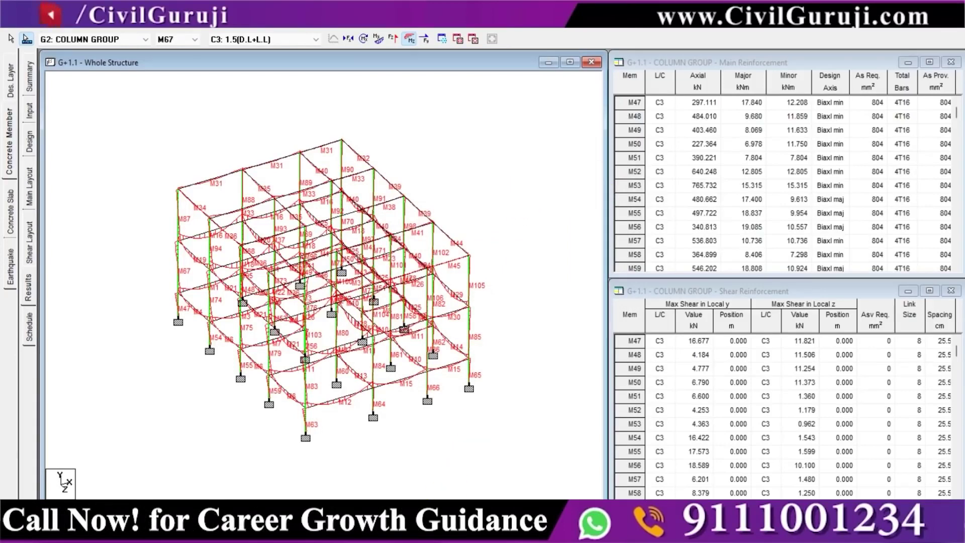